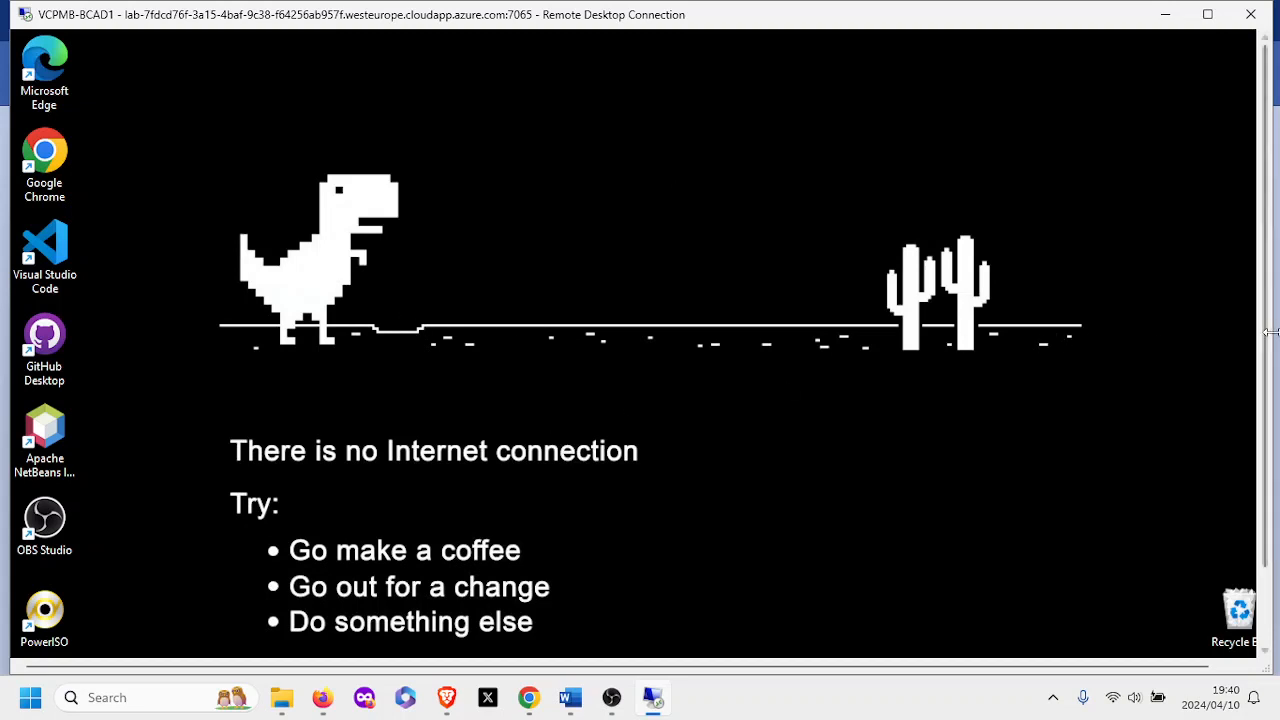
{"action": "scroll", "coordinate": [1268, 350], "scroll_direction": "down", "scroll_amount": 2}
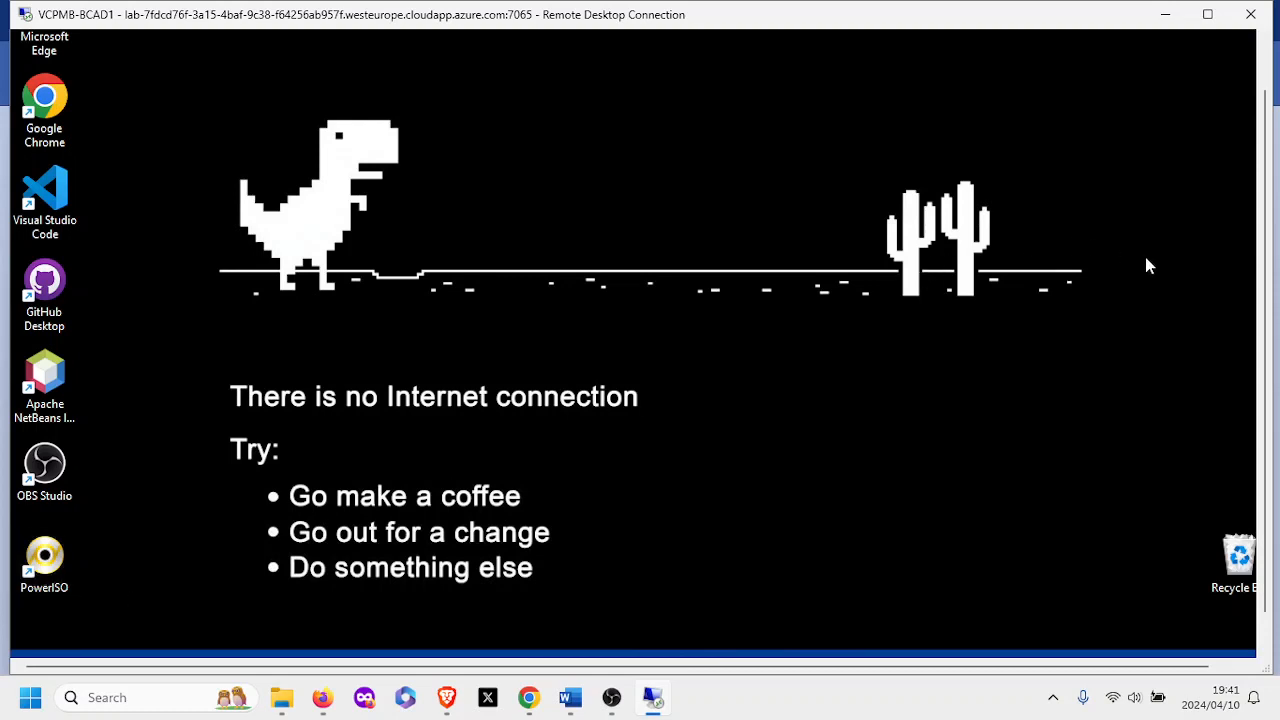
{"action": "left_click_drag", "start_coordinate": [1265, 215], "coordinate": [1258, 140]}
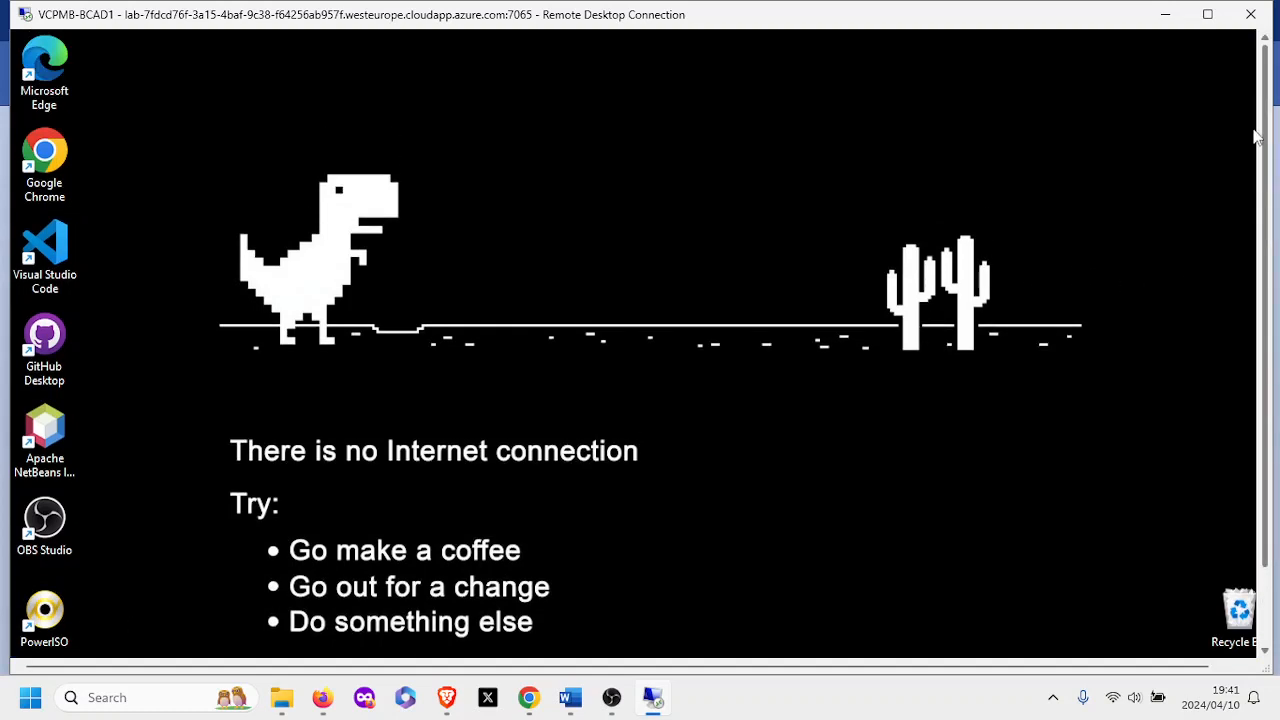
{"action": "double_click", "coordinate": [50, 80]}
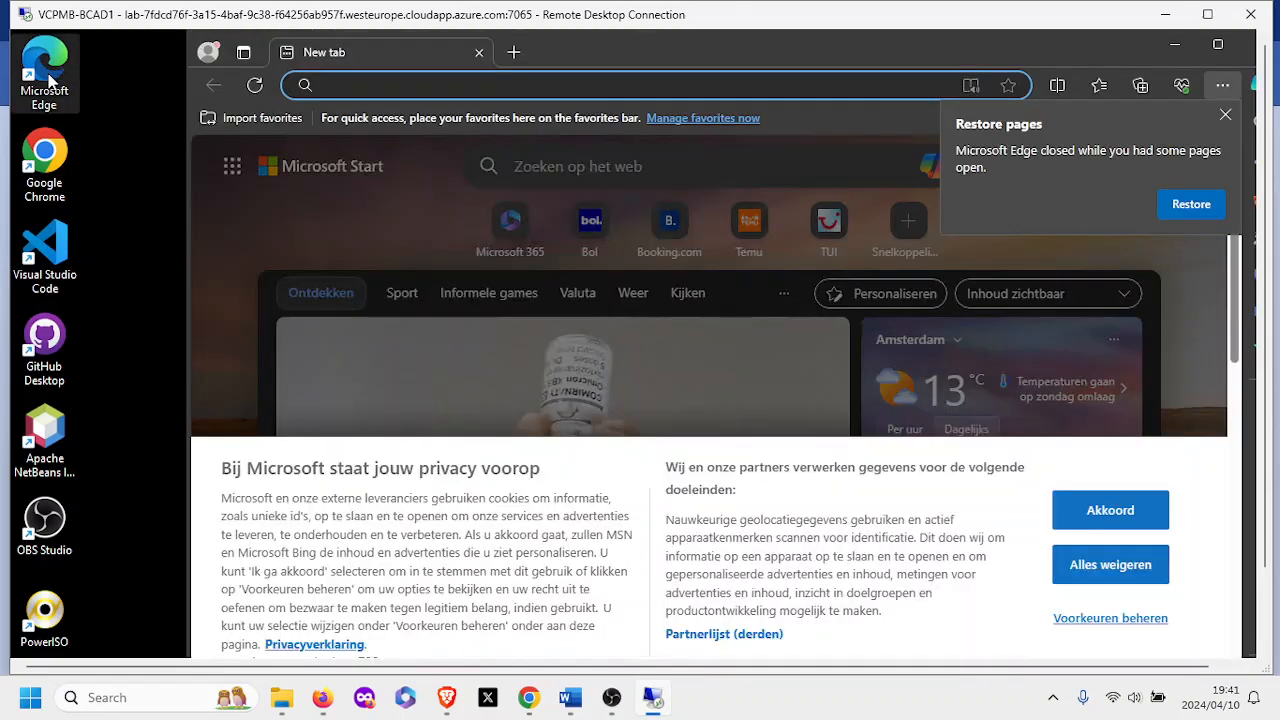
{"action": "type", "text": "www"}
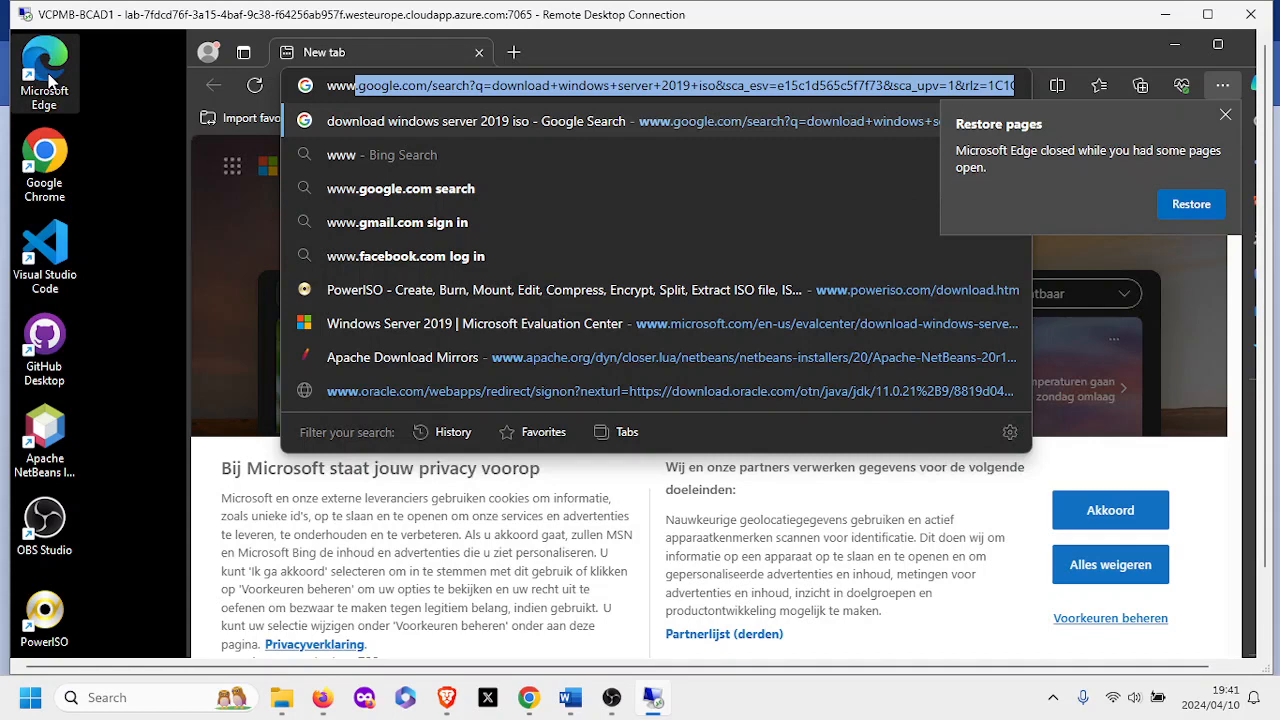
{"action": "type", "text": ".goo"}
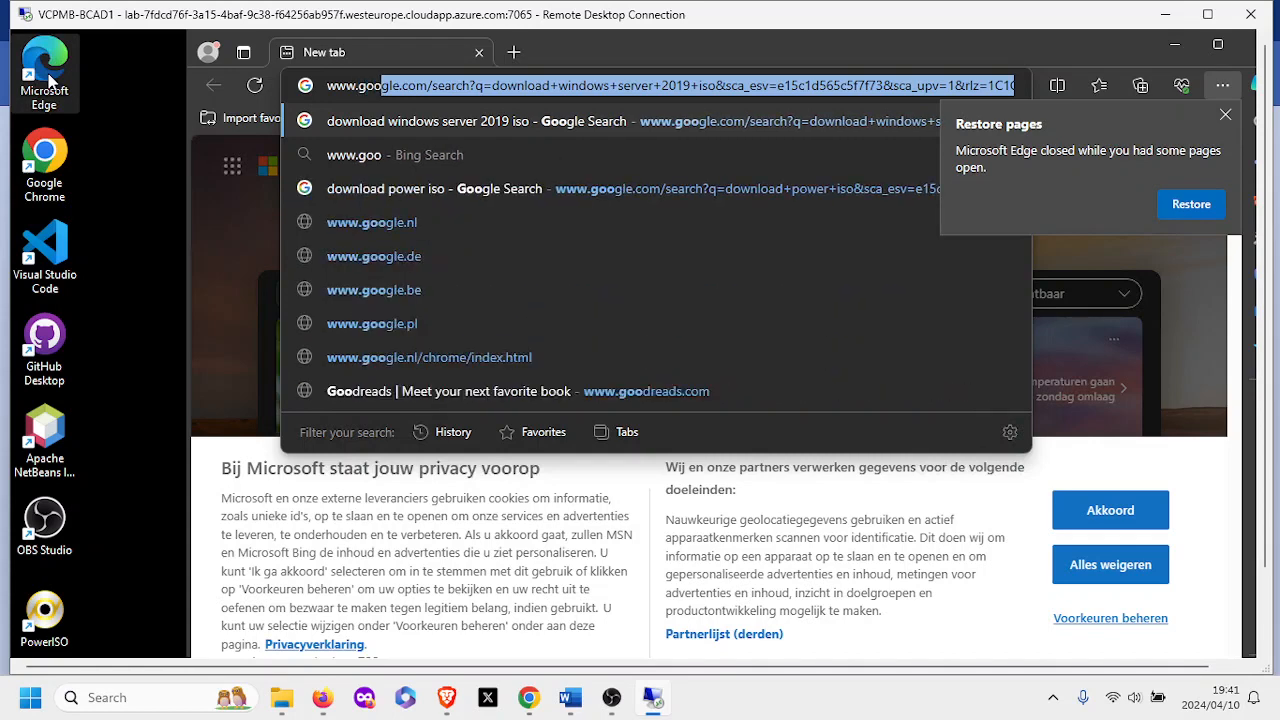
{"action": "type", "text": "gle"}
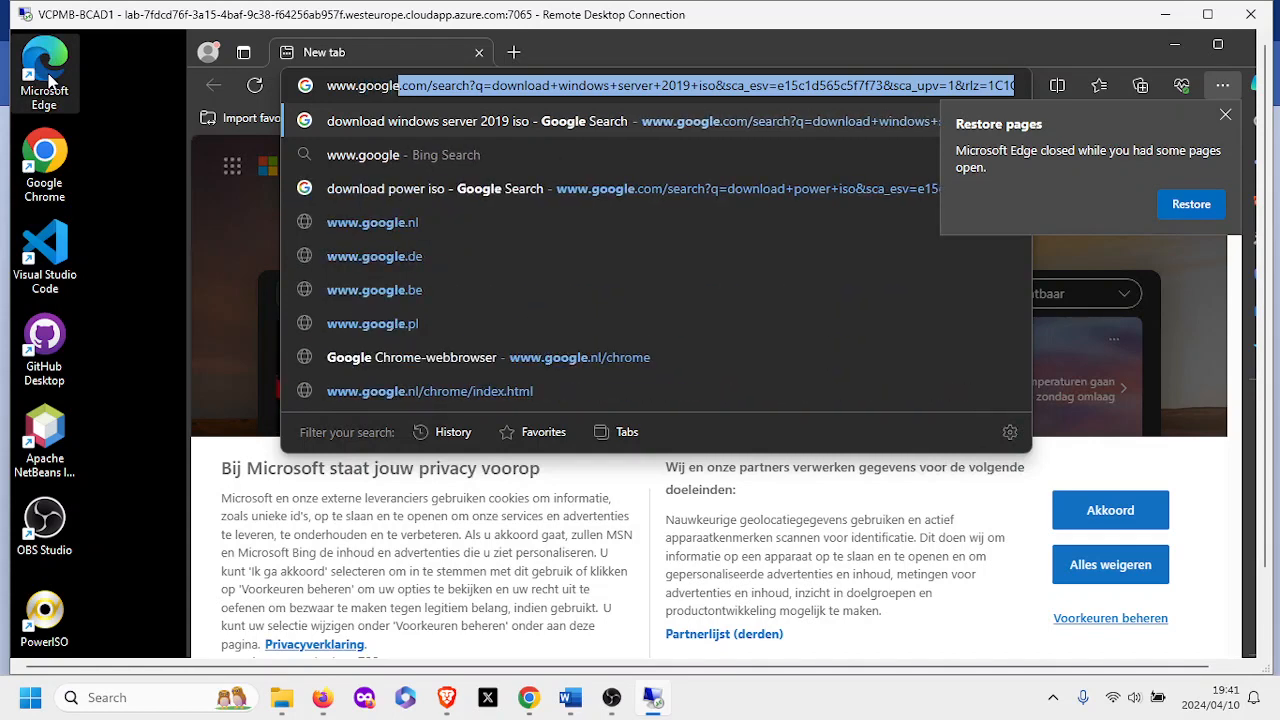
{"action": "type", "text": ".com"}
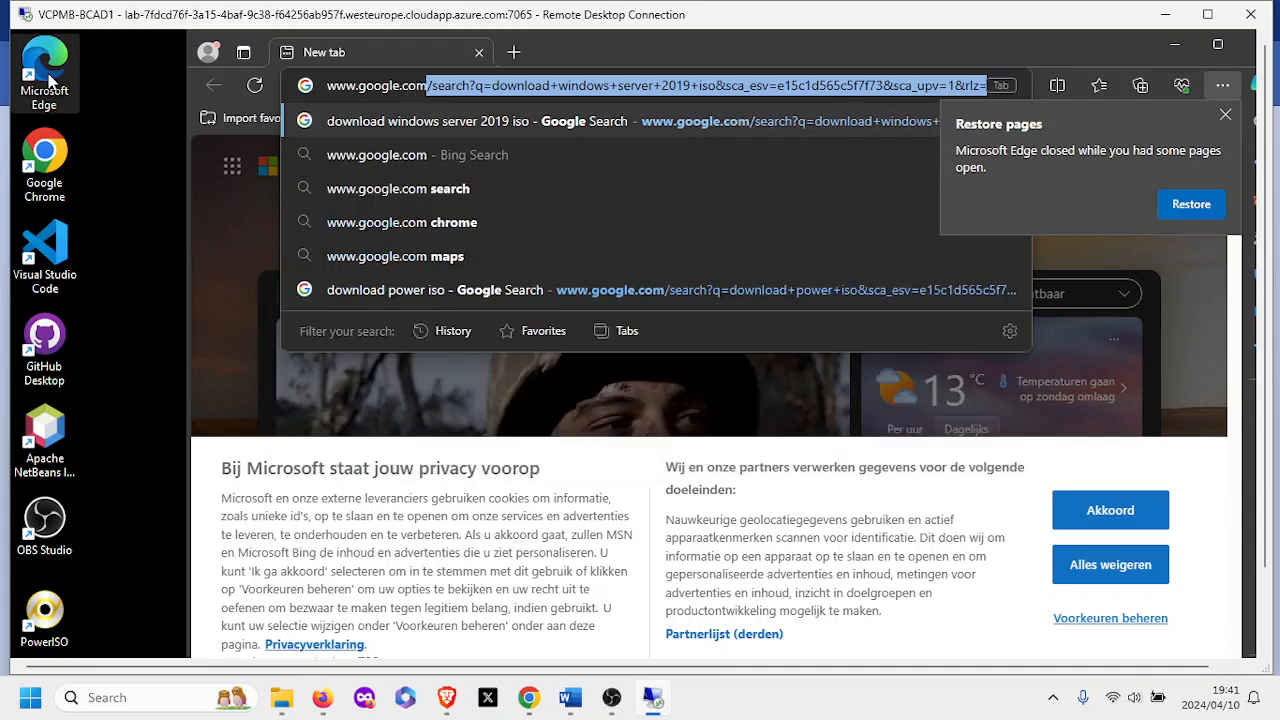
{"action": "key", "text": "Return"}
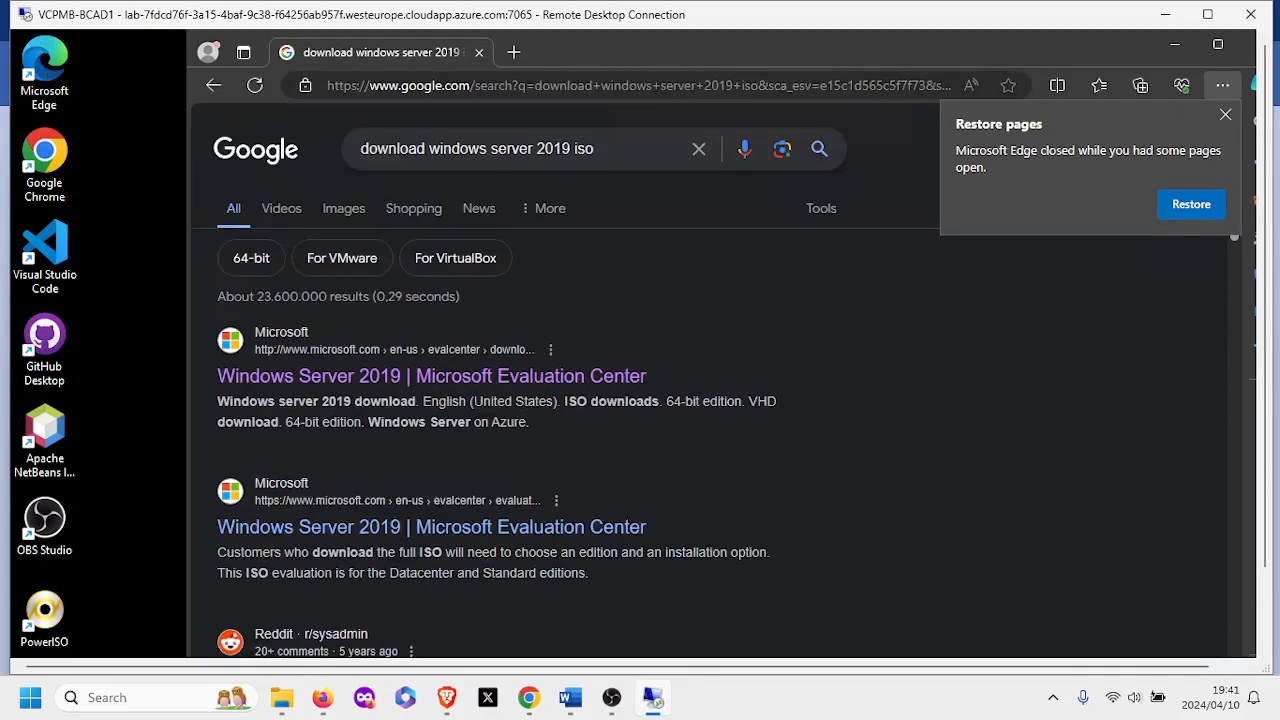
Change the search query to 'download power iso' and run the search.
{"action": "left_click_drag", "start_coordinate": [429, 148], "coordinate": [570, 148]}
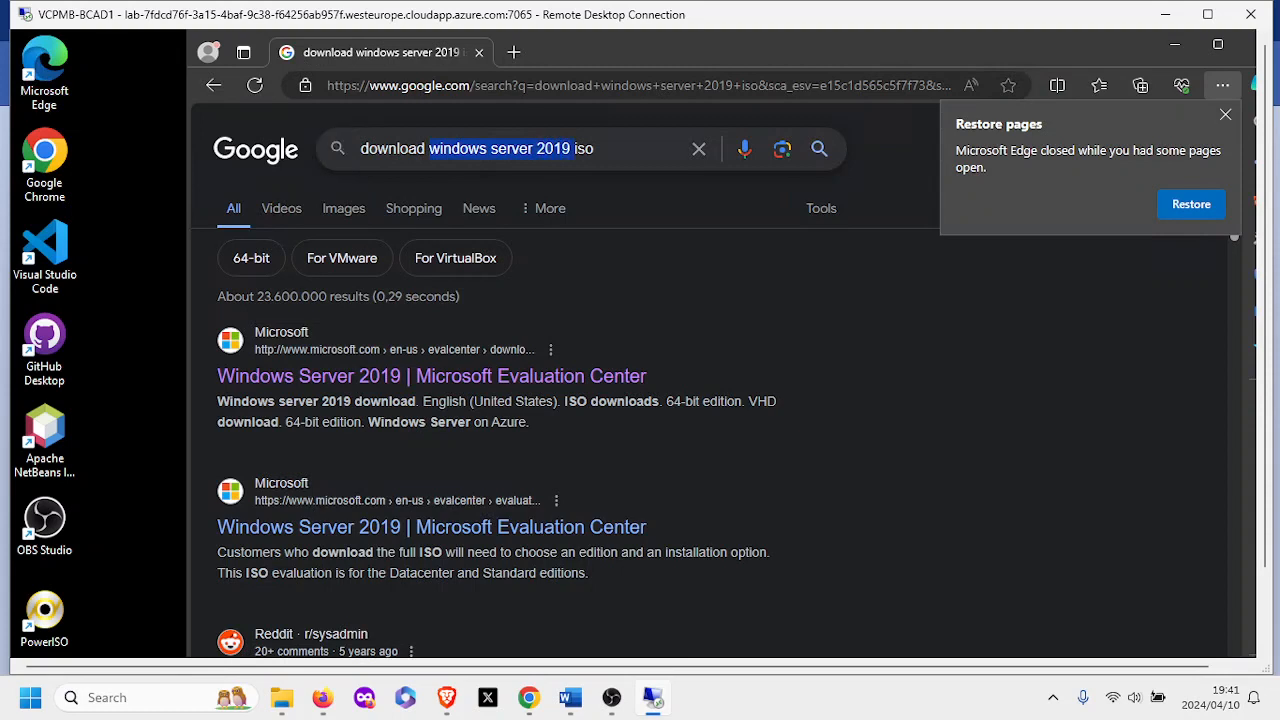
{"action": "key", "text": "BackSpace"}
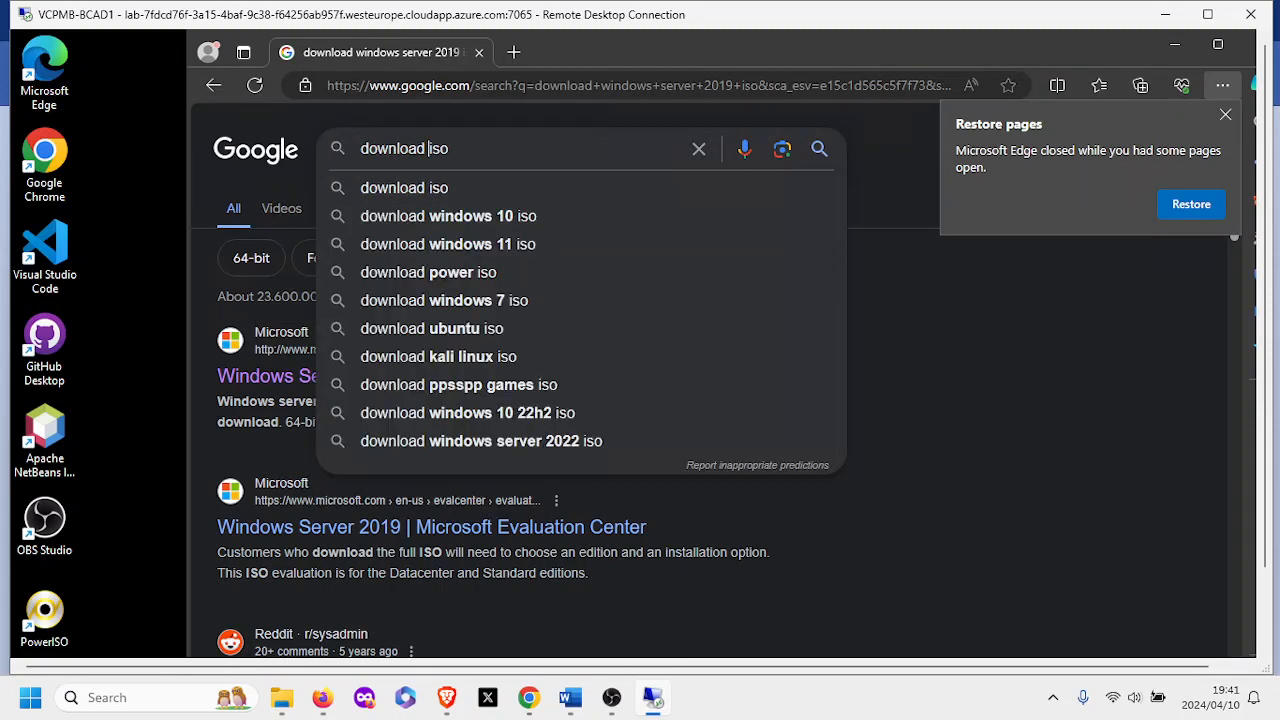
{"action": "type", "text": "power"}
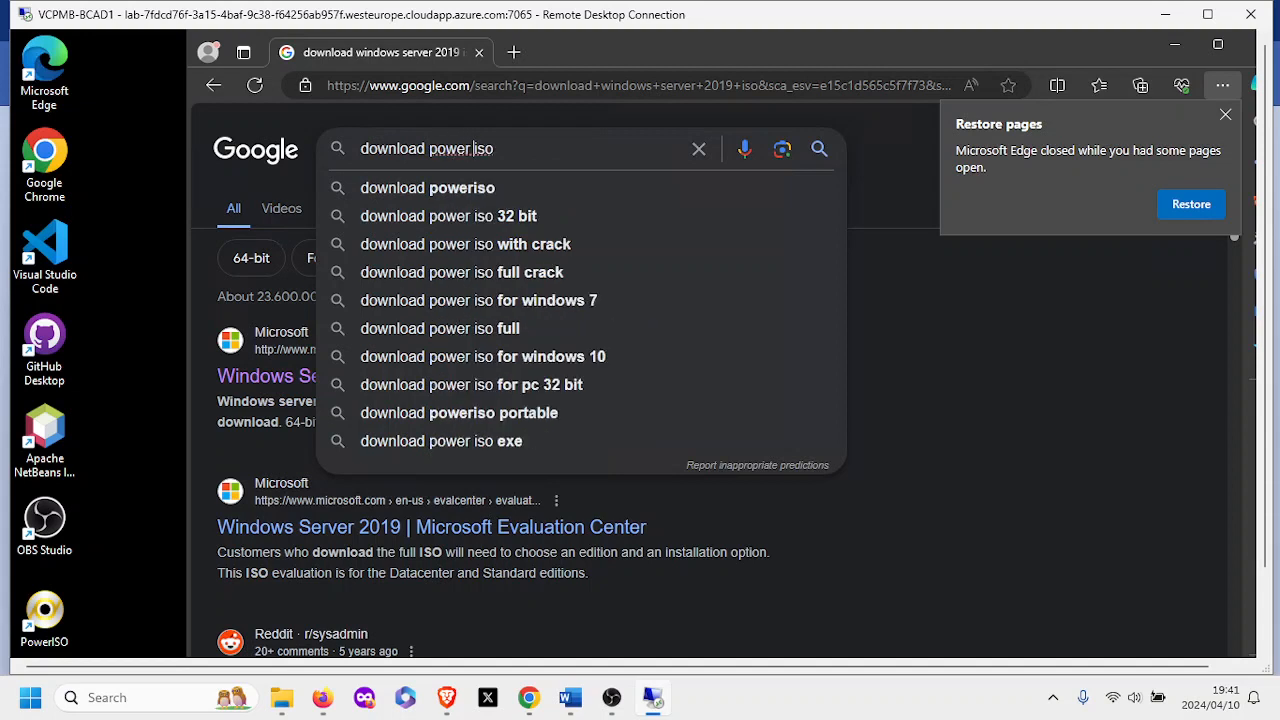
{"action": "left_click", "coordinate": [574, 148]}
{"action": "key", "text": "Return"}
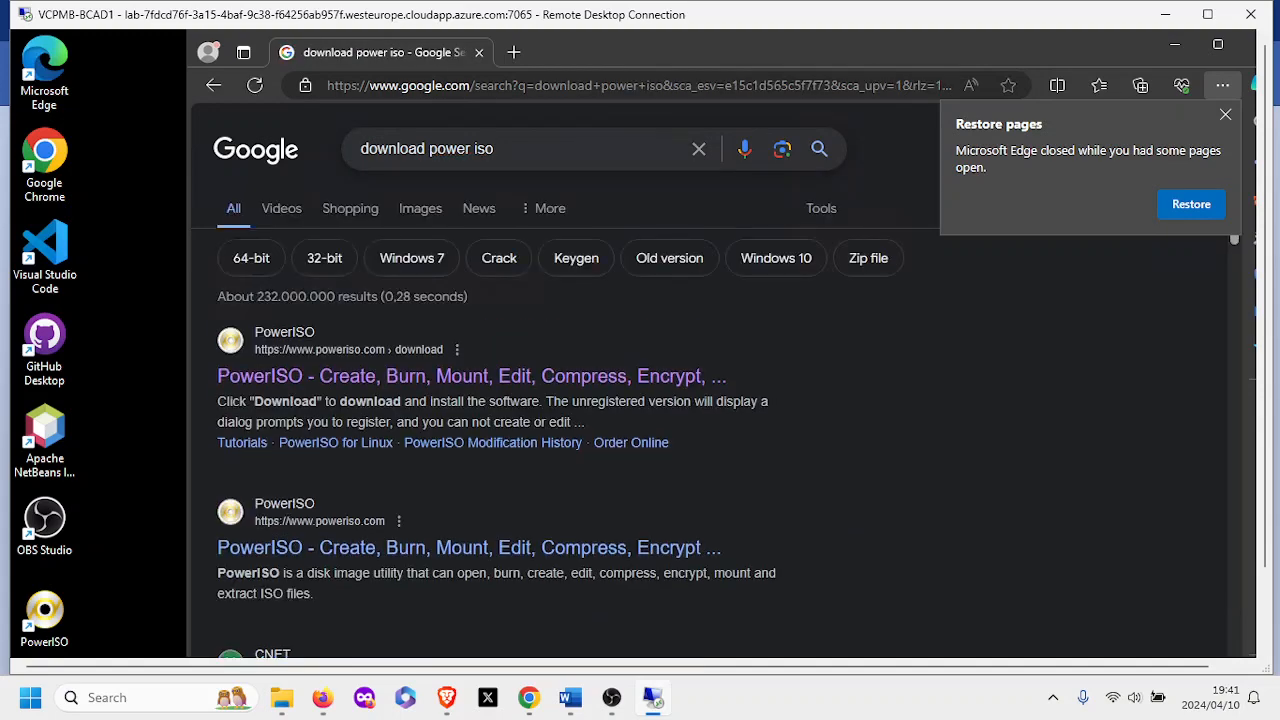
Open the PowerISO result, dismiss the restore-pages notice, and download the 64-bit v8.7 installer.
{"action": "left_click", "coordinate": [519, 380]}
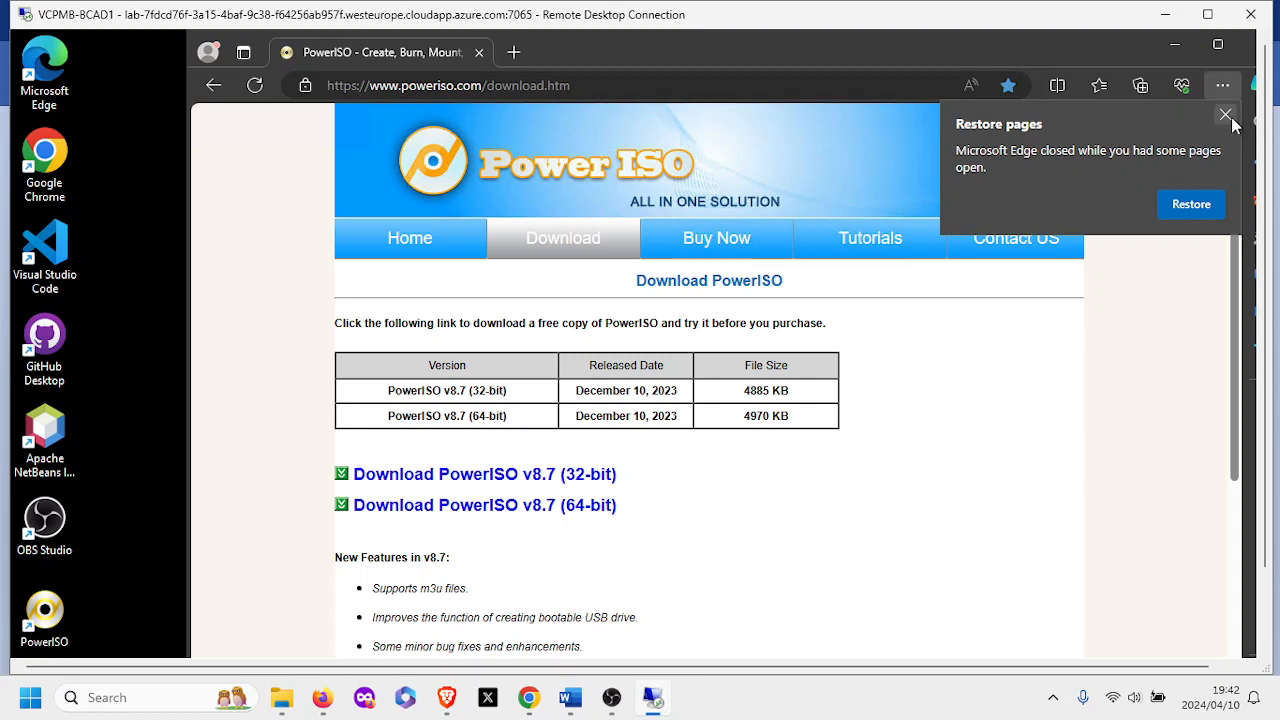
{"action": "left_click", "coordinate": [1226, 116]}
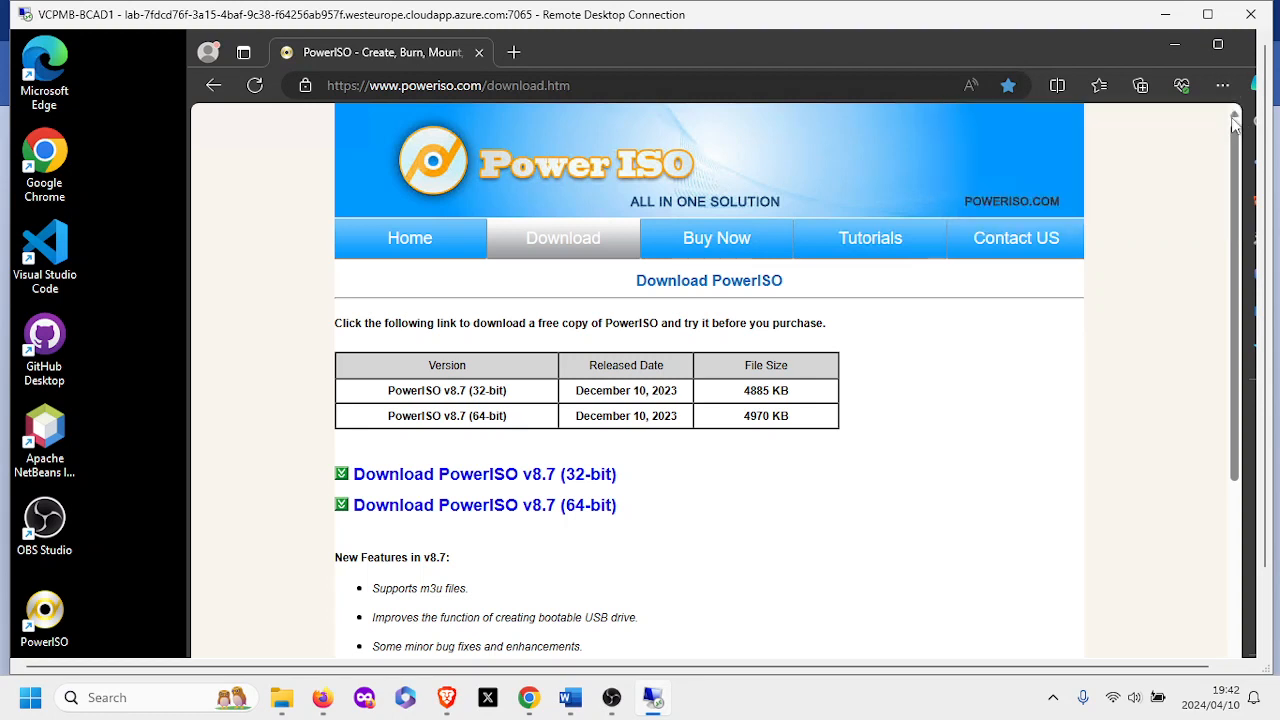
{"action": "left_click", "coordinate": [501, 519]}
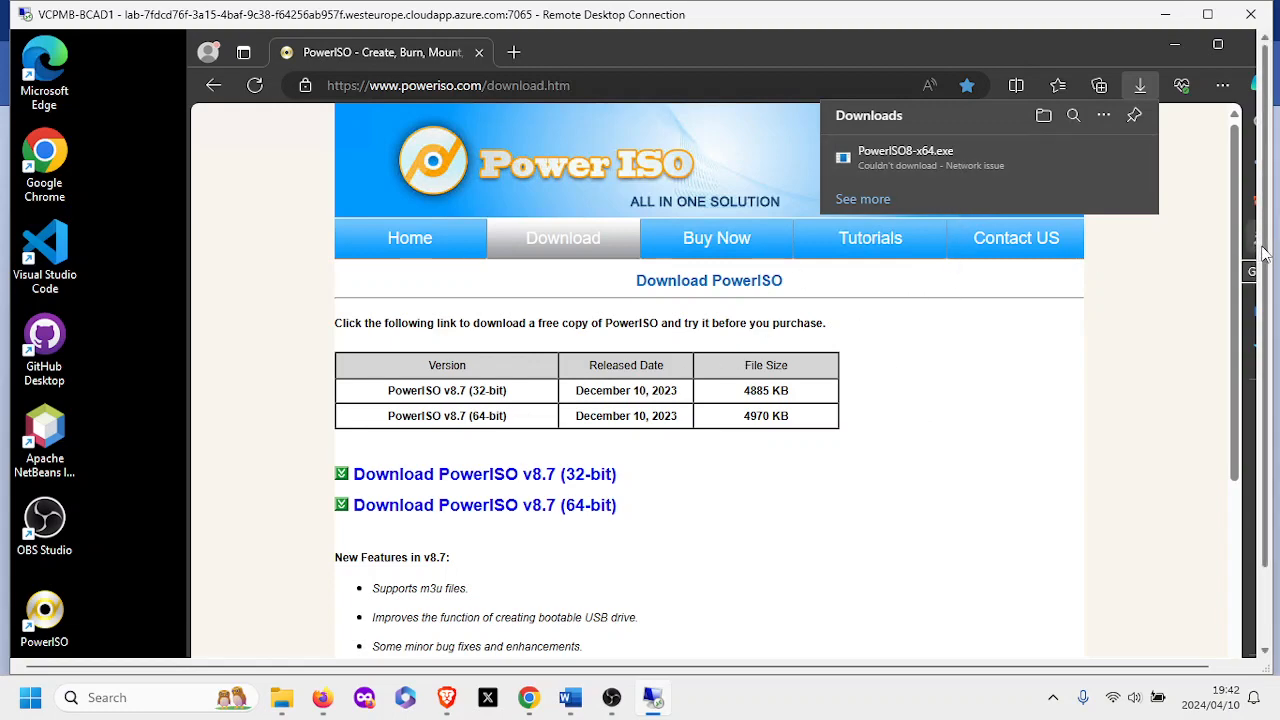
{"action": "left_click_drag", "start_coordinate": [1264, 254], "coordinate": [1256, 335]}
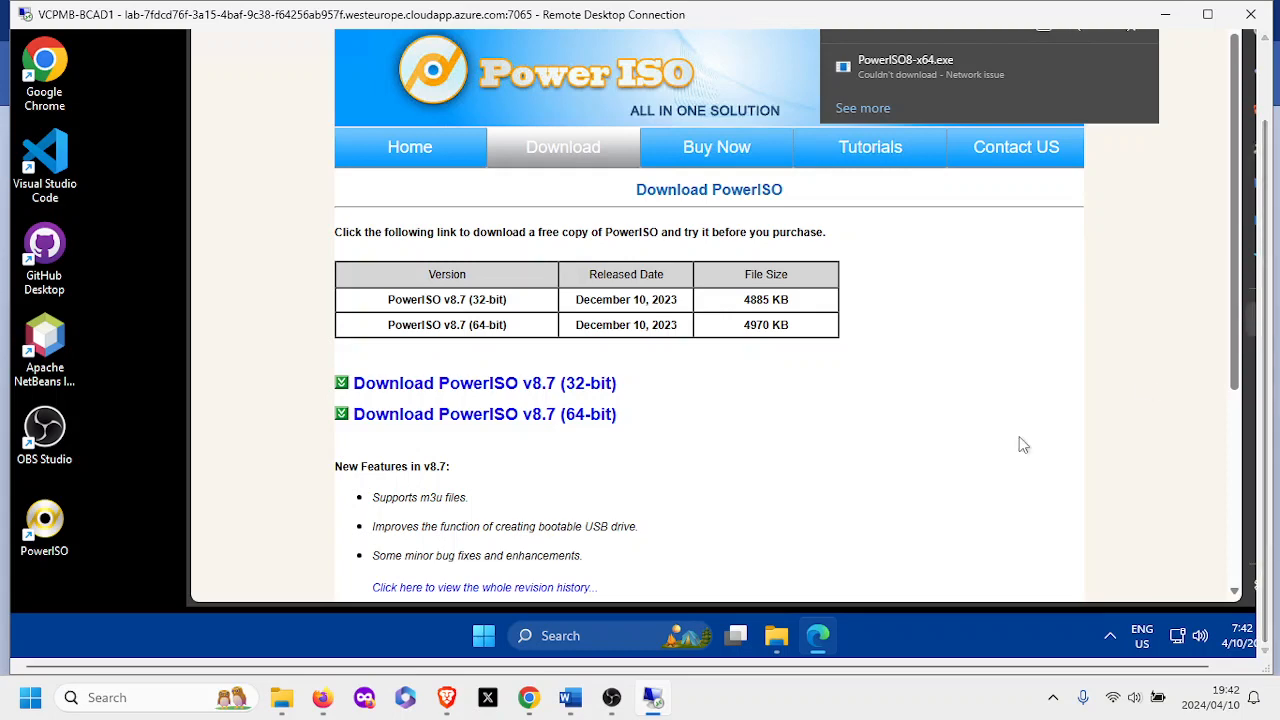
Delete the unfinished PowerISO .crdownload file from Downloads, then minimize File Explorer.
{"action": "left_click", "coordinate": [777, 640]}
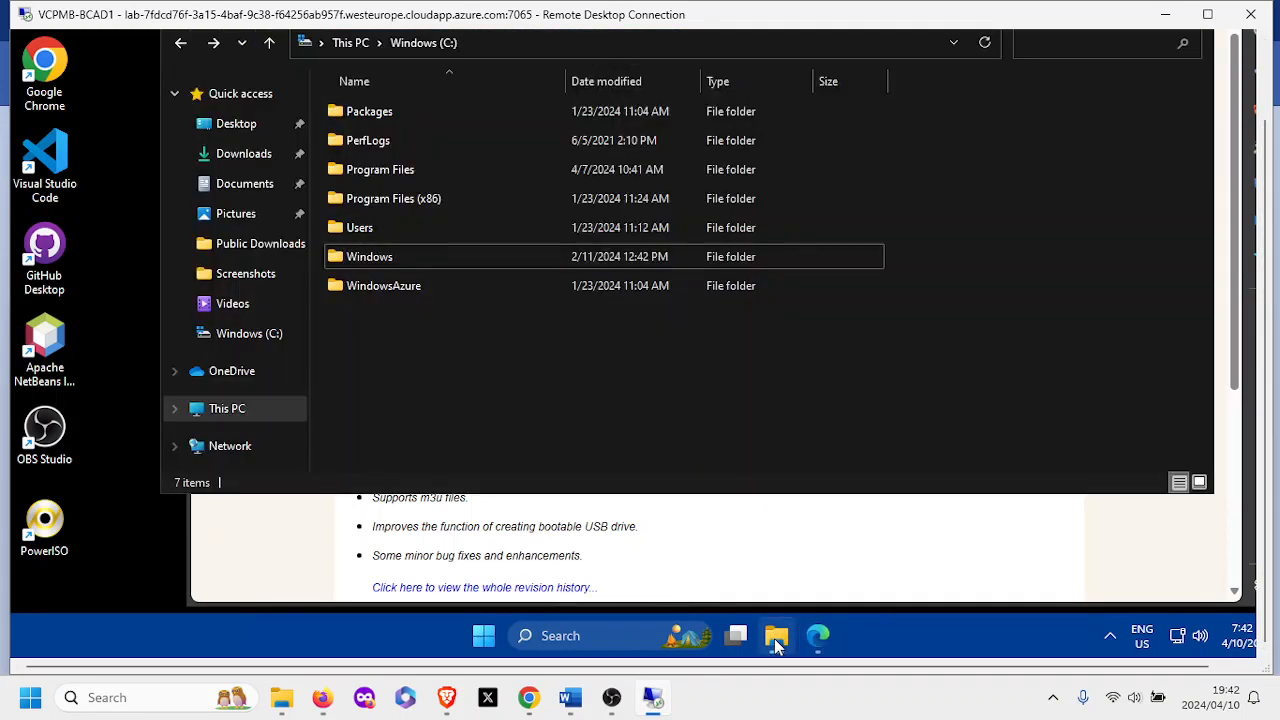
{"action": "left_click", "coordinate": [242, 160]}
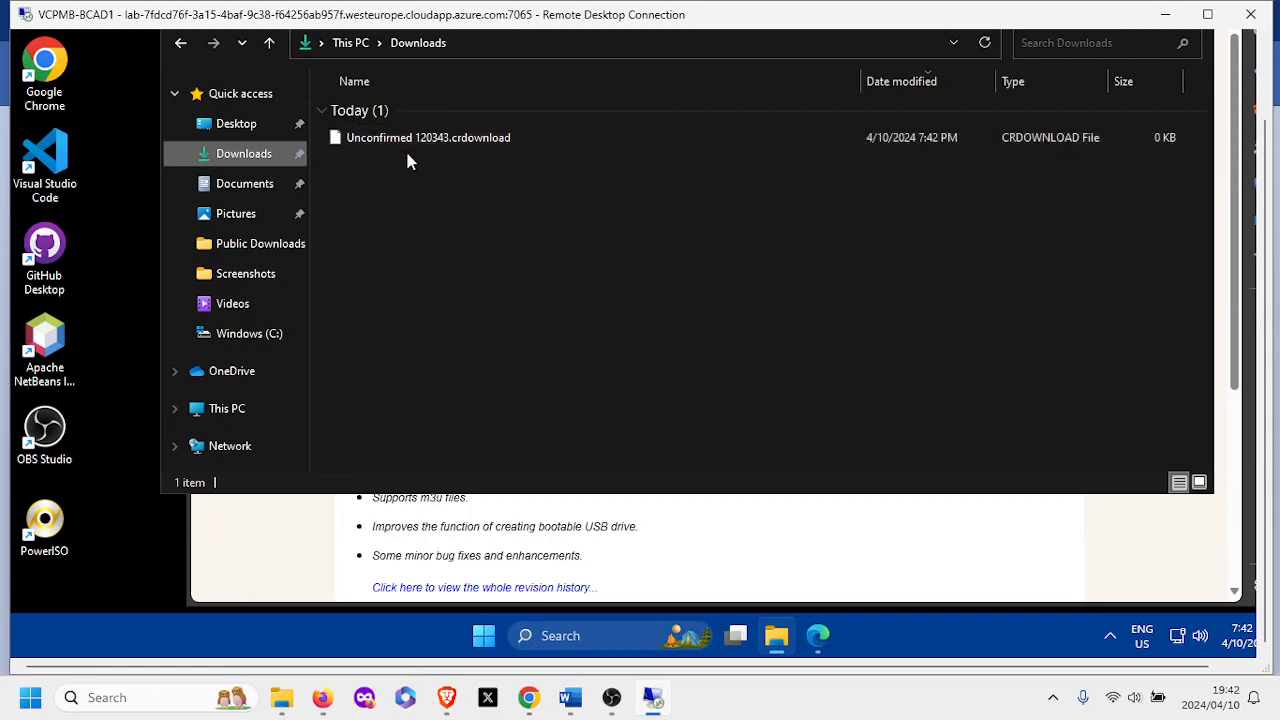
{"action": "left_click", "coordinate": [445, 142]}
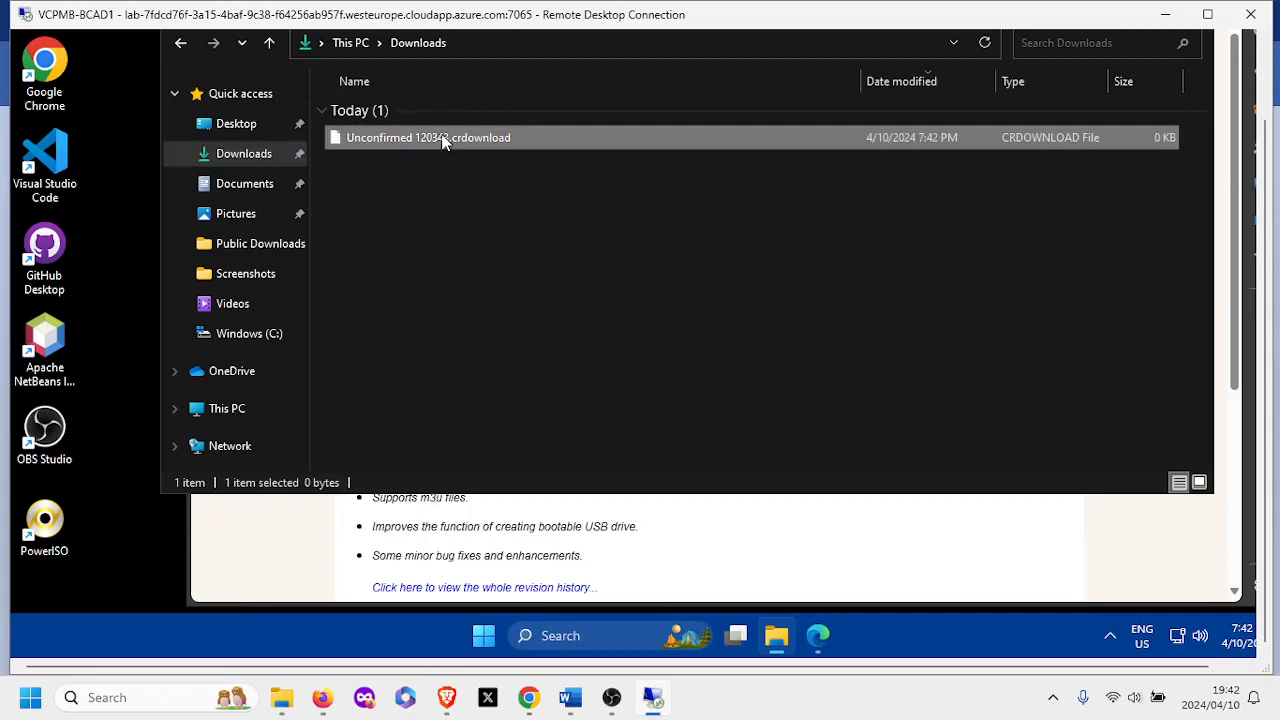
{"action": "key", "text": "Delete"}
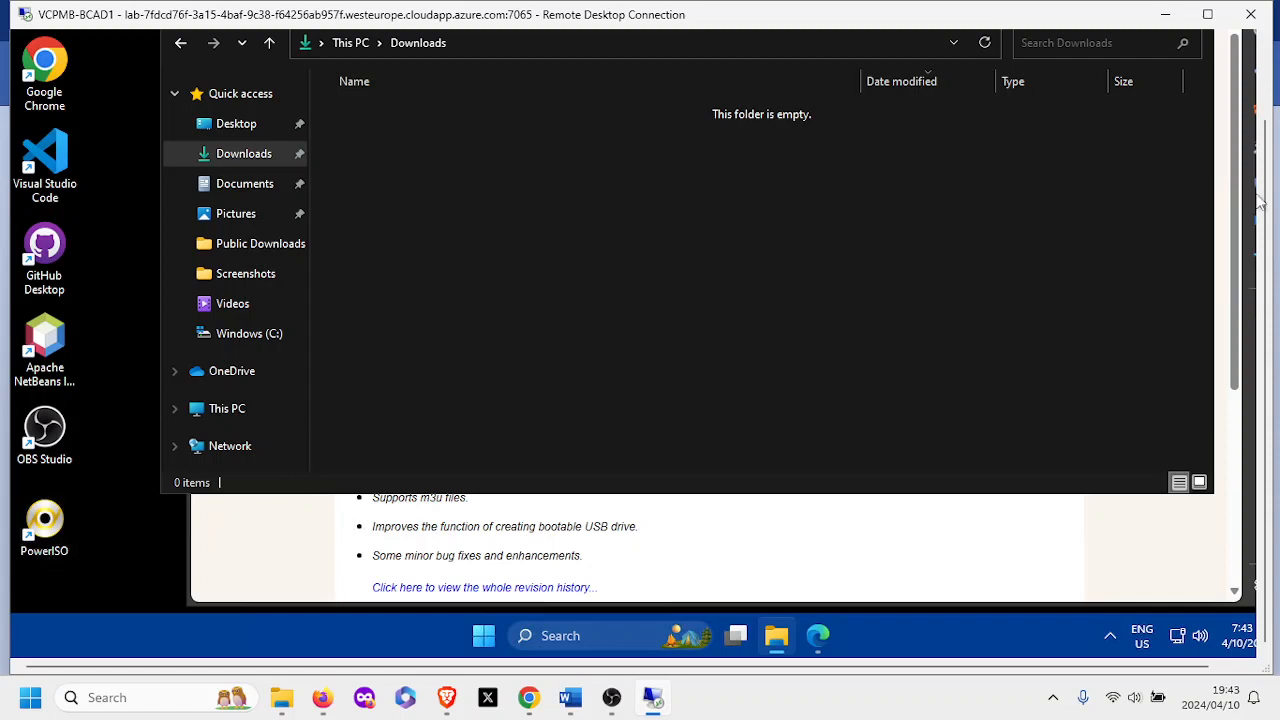
{"action": "left_click_drag", "start_coordinate": [1266, 229], "coordinate": [1269, 133]}
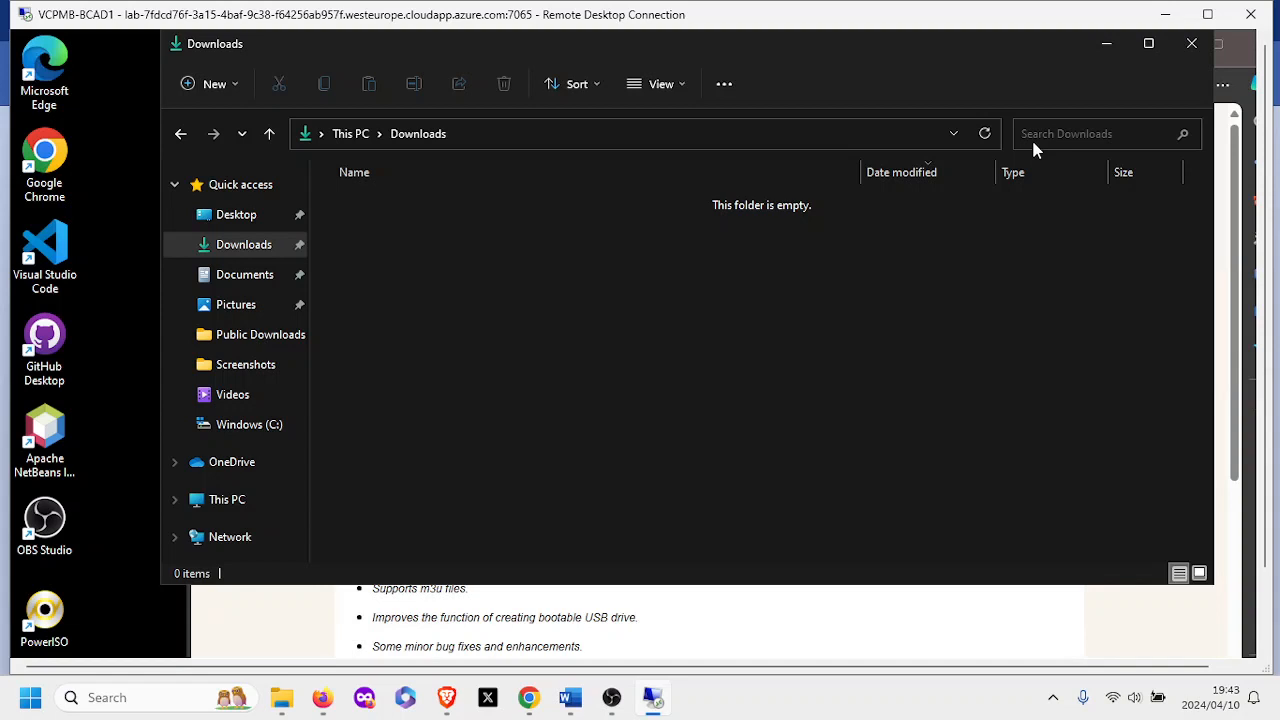
{"action": "left_click", "coordinate": [1105, 50]}
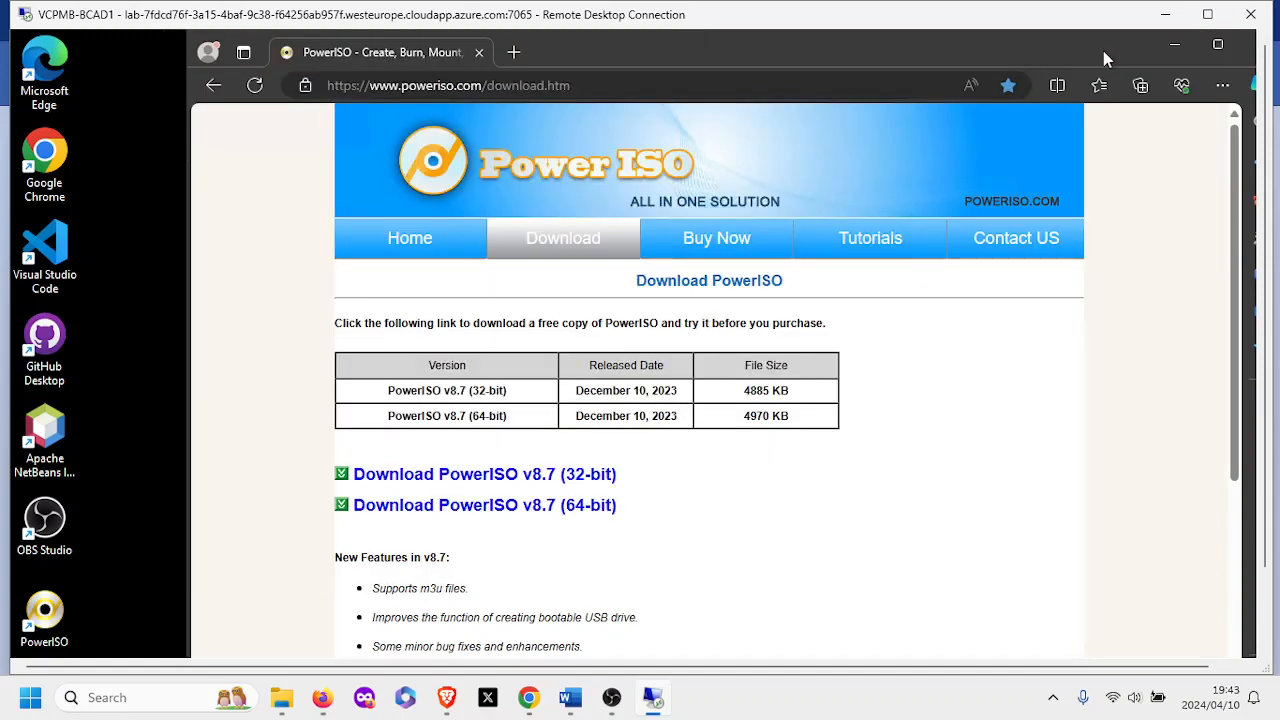
Search 'download windows server 2019 iso' and open the Microsoft Evaluation Center result.
{"action": "left_click", "coordinate": [213, 86]}
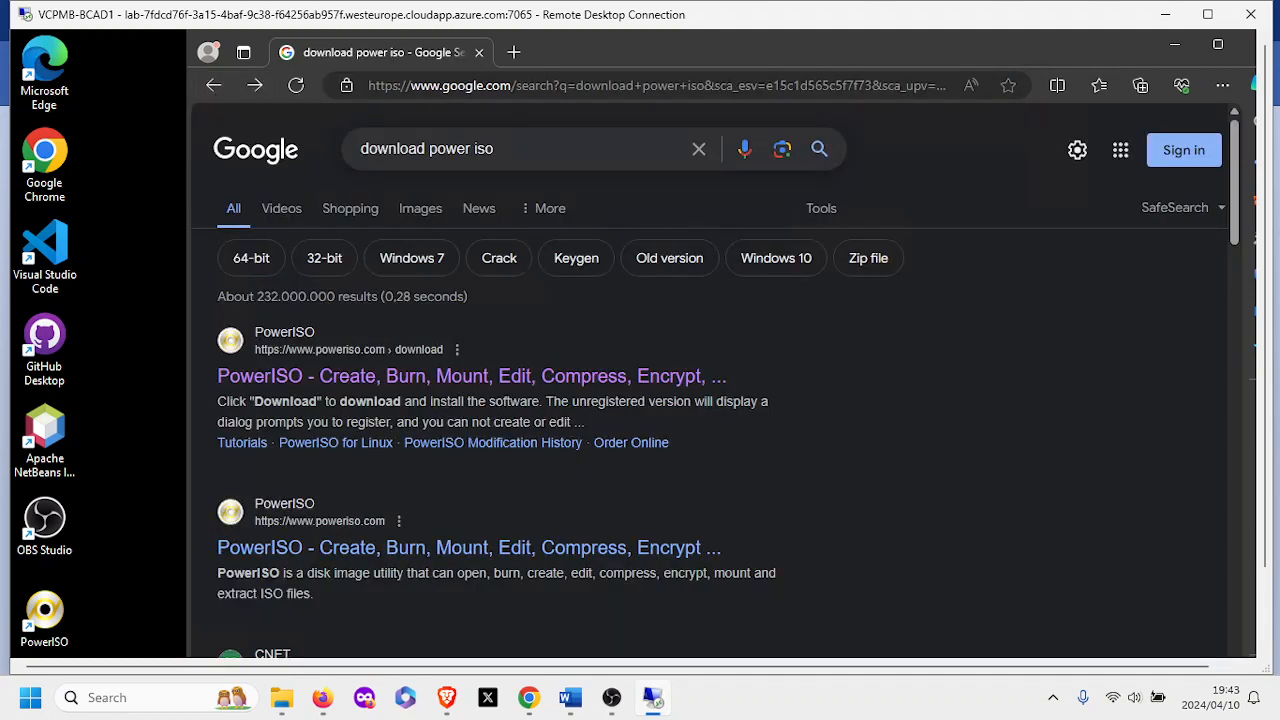
{"action": "left_click_drag", "start_coordinate": [470, 149], "coordinate": [429, 149]}
{"action": "type", "text": "windows server 2019"}
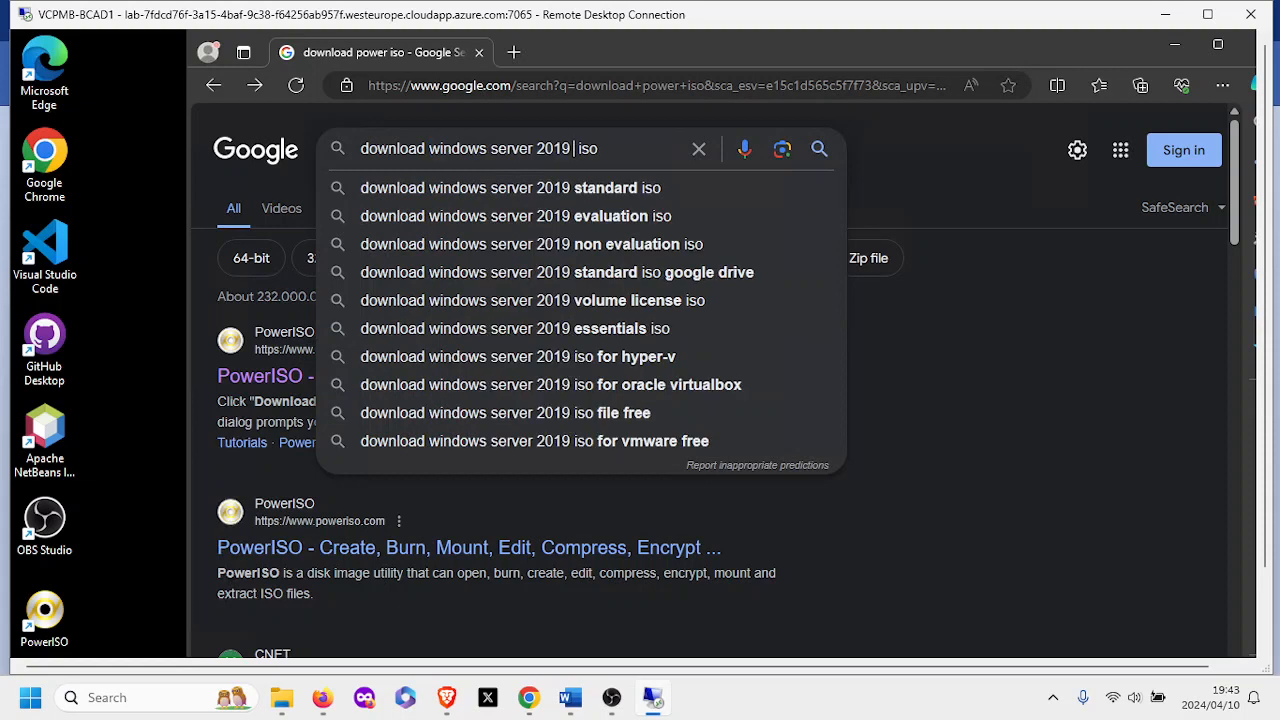
{"action": "key", "text": "BackSpace"}
{"action": "left_click", "coordinate": [594, 149]}
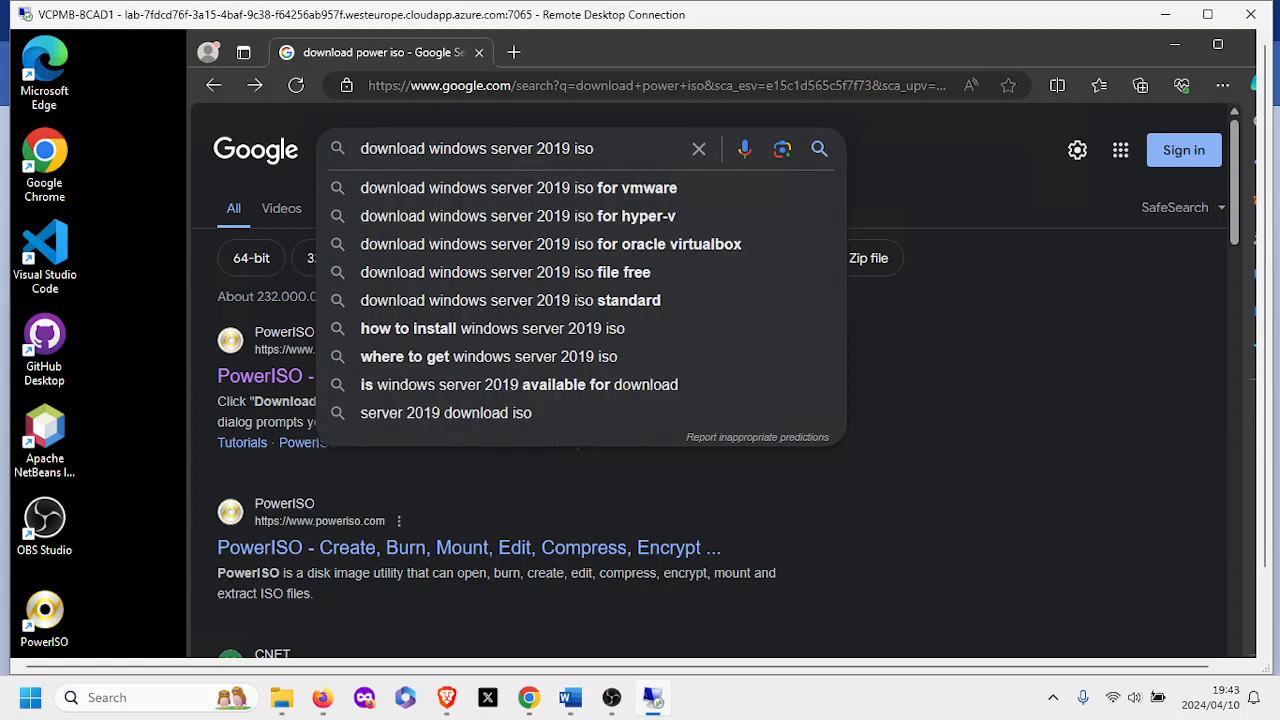
{"action": "key", "text": "Return"}
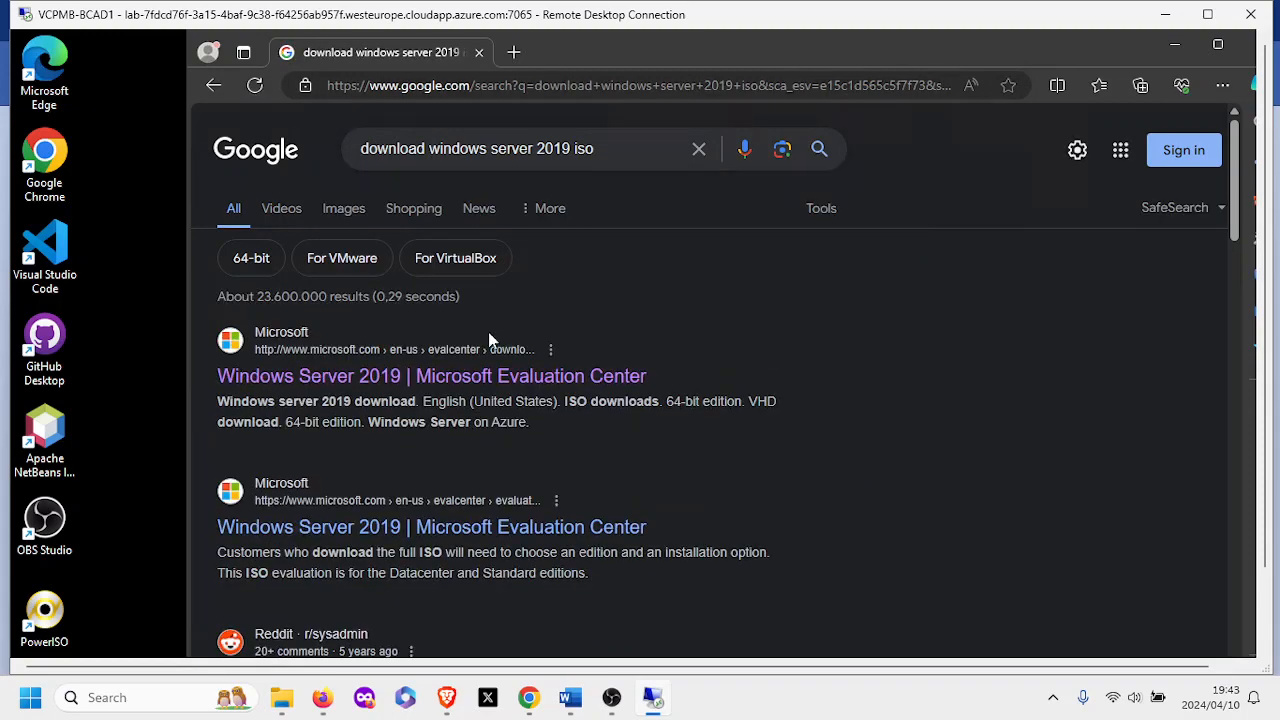
{"action": "left_click", "coordinate": [433, 390]}
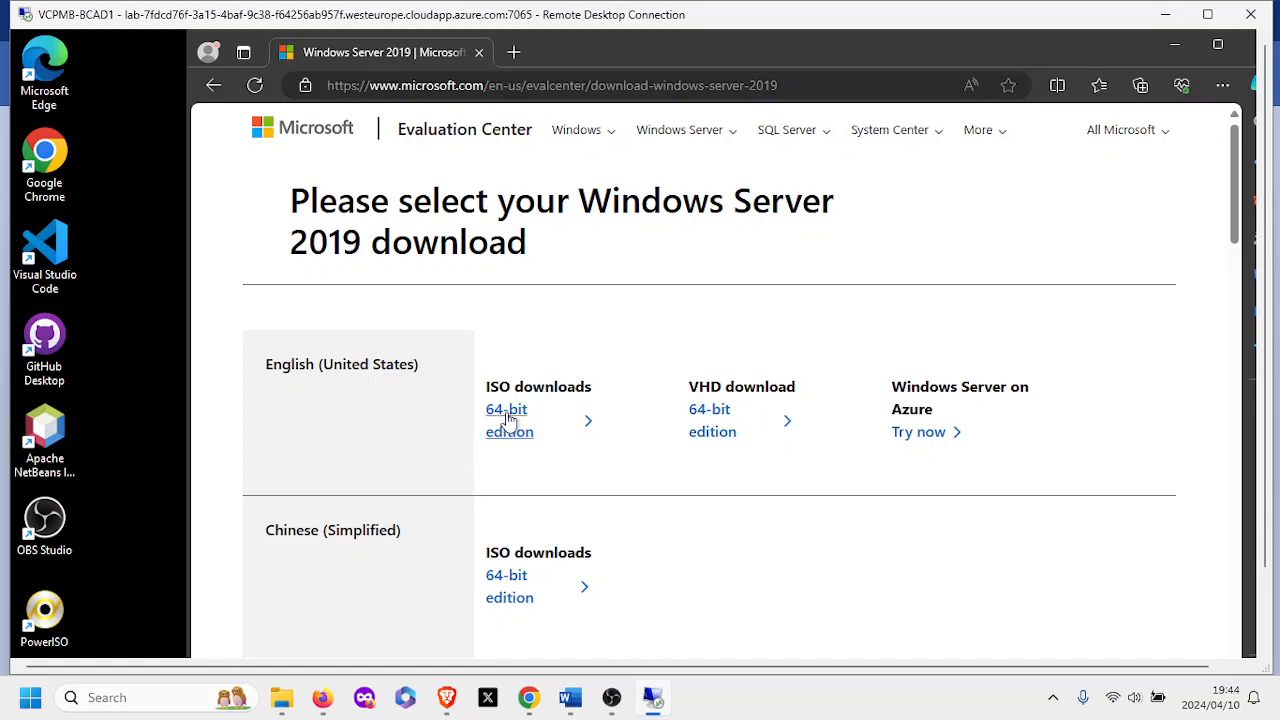
Download the 5.3 GB 64-bit English Windows Server 2019 evaluation ISO and wait for completion.
{"action": "left_click", "coordinate": [510, 420]}
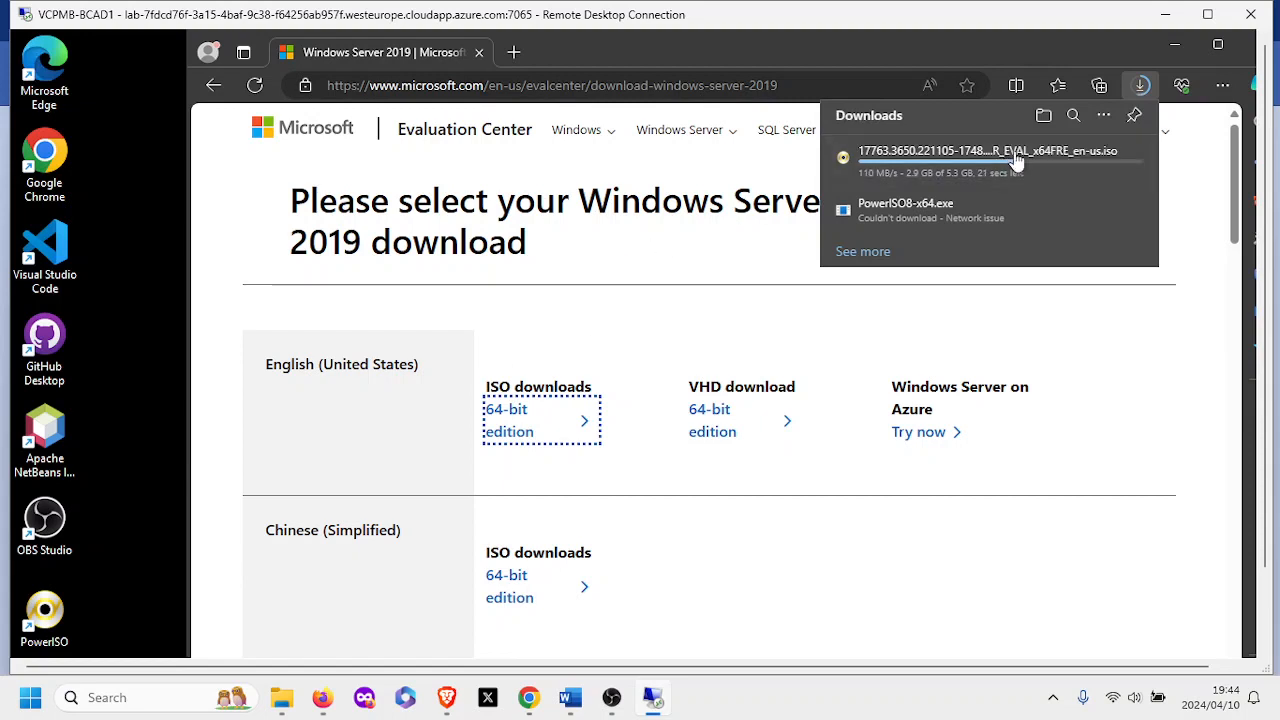
{"action": "mouse_move", "coordinate": [930, 173]}
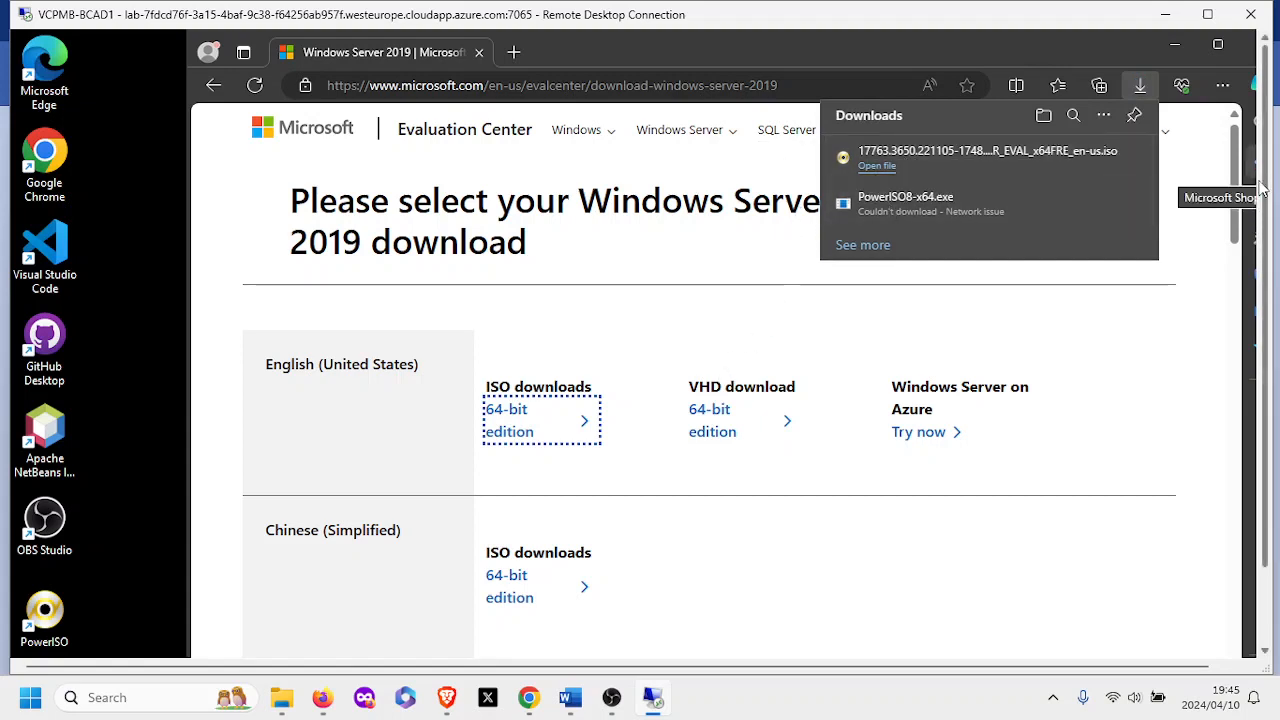
{"action": "left_click_drag", "start_coordinate": [1262, 190], "coordinate": [1256, 258]}
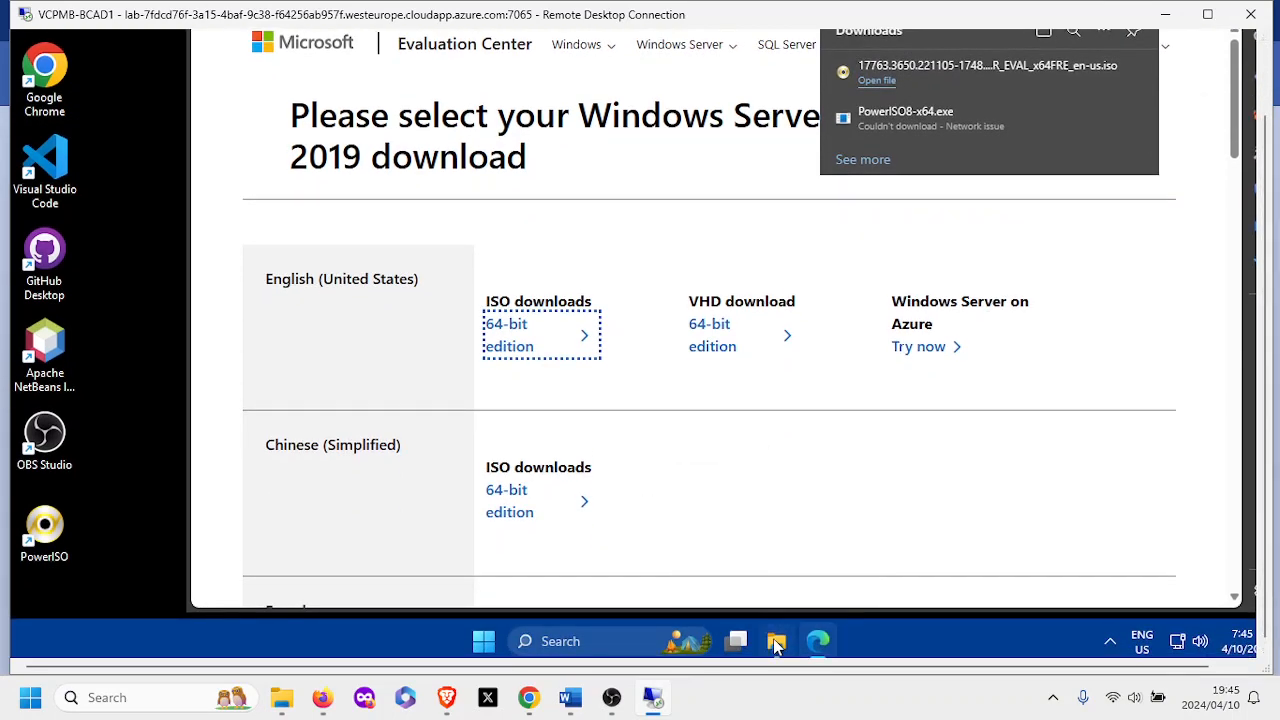
Cut the downloaded Windows Server 2019 ISO from the Downloads folder.
{"action": "left_click", "coordinate": [775, 642]}
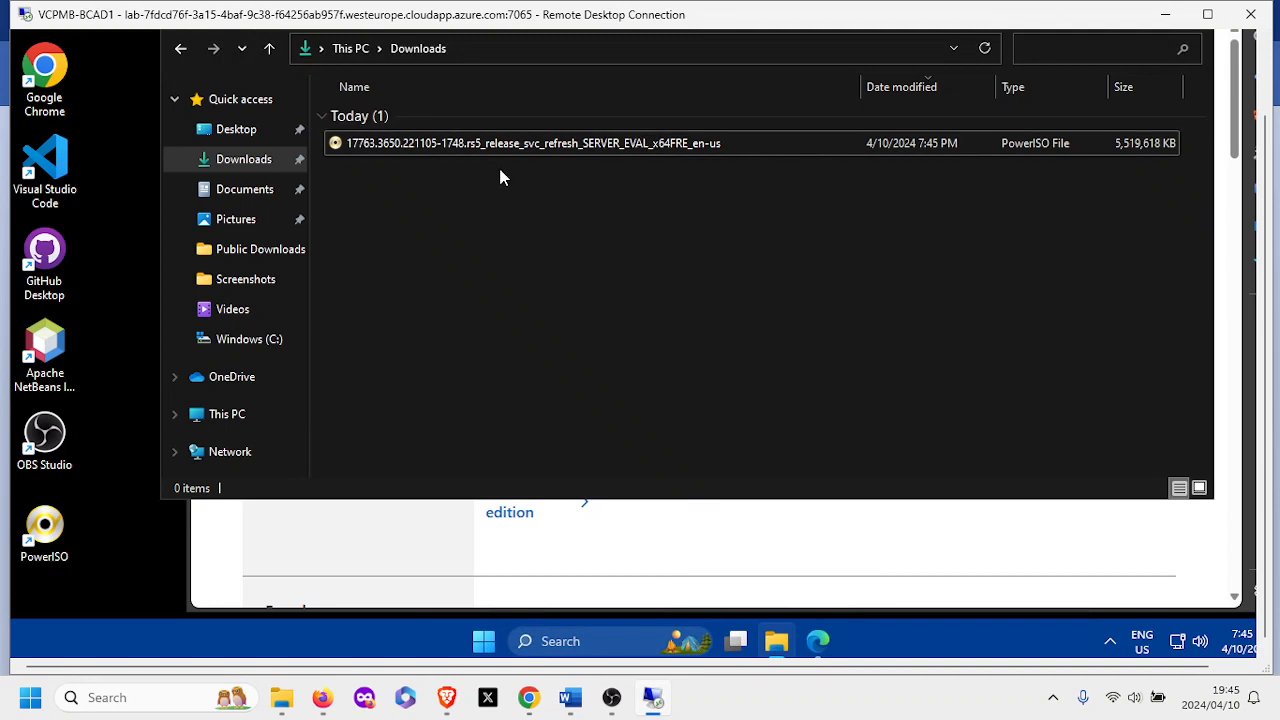
{"action": "left_click", "coordinate": [519, 148]}
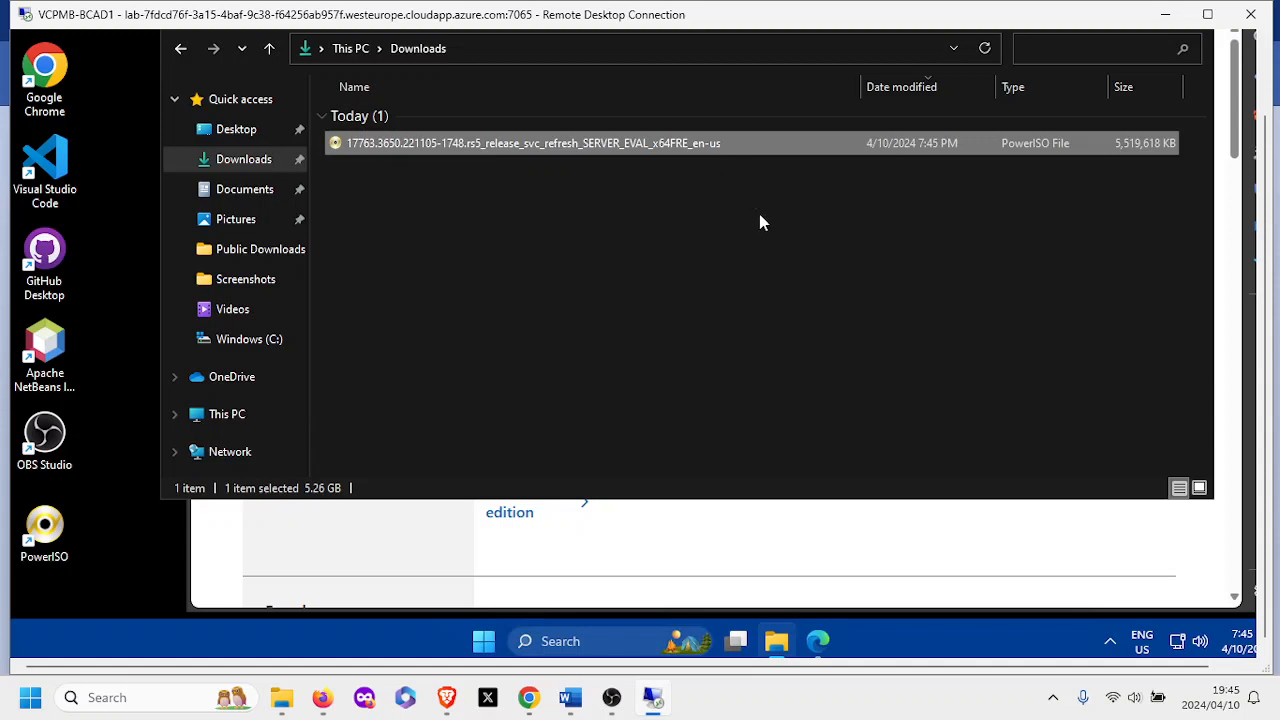
{"action": "right_click", "coordinate": [747, 139]}
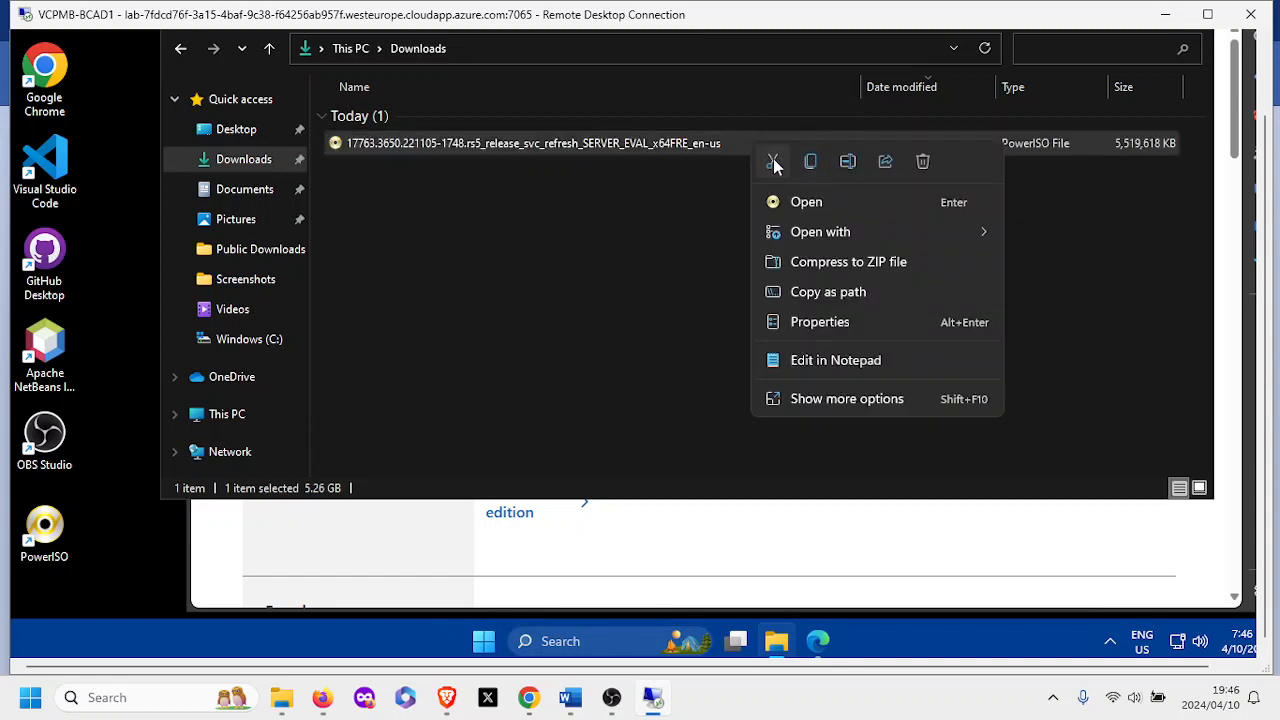
{"action": "left_click", "coordinate": [772, 163]}
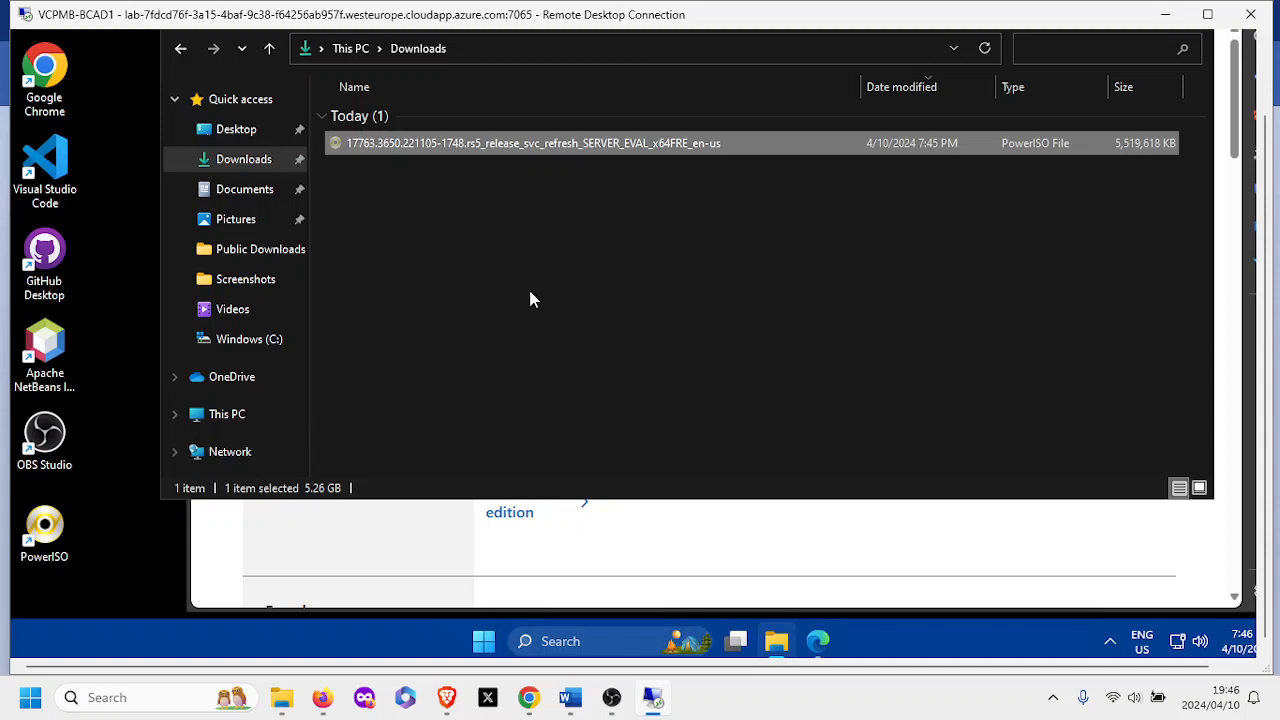
Browse to C:\Users\Public\Public Downloads and close the context menu without pasting.
{"action": "left_click", "coordinate": [270, 350]}
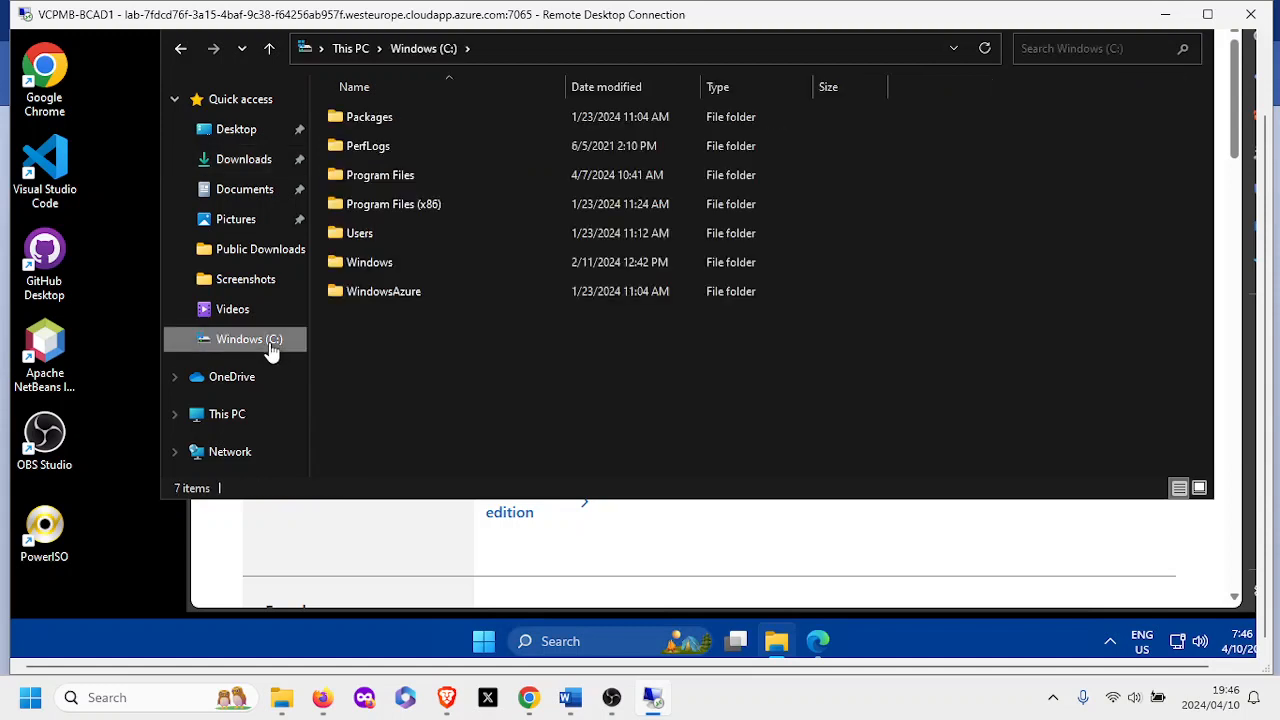
{"action": "left_click", "coordinate": [366, 234]}
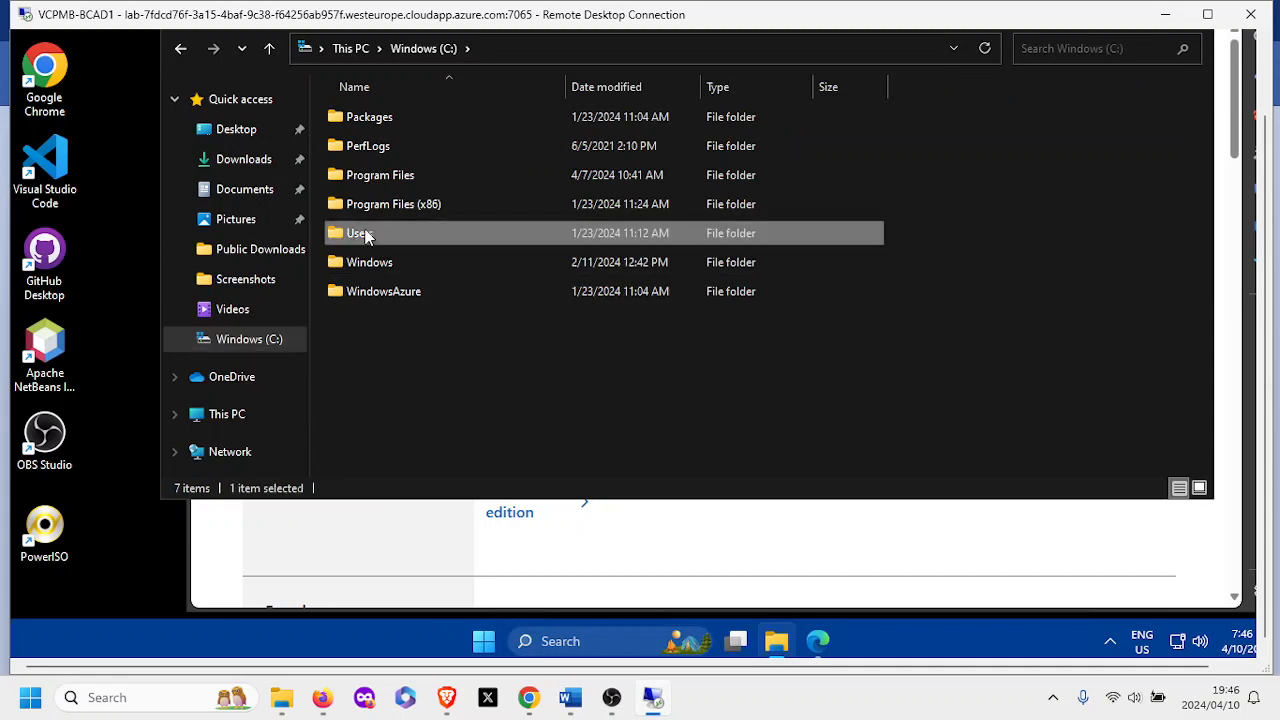
{"action": "double_click", "coordinate": [366, 234]}
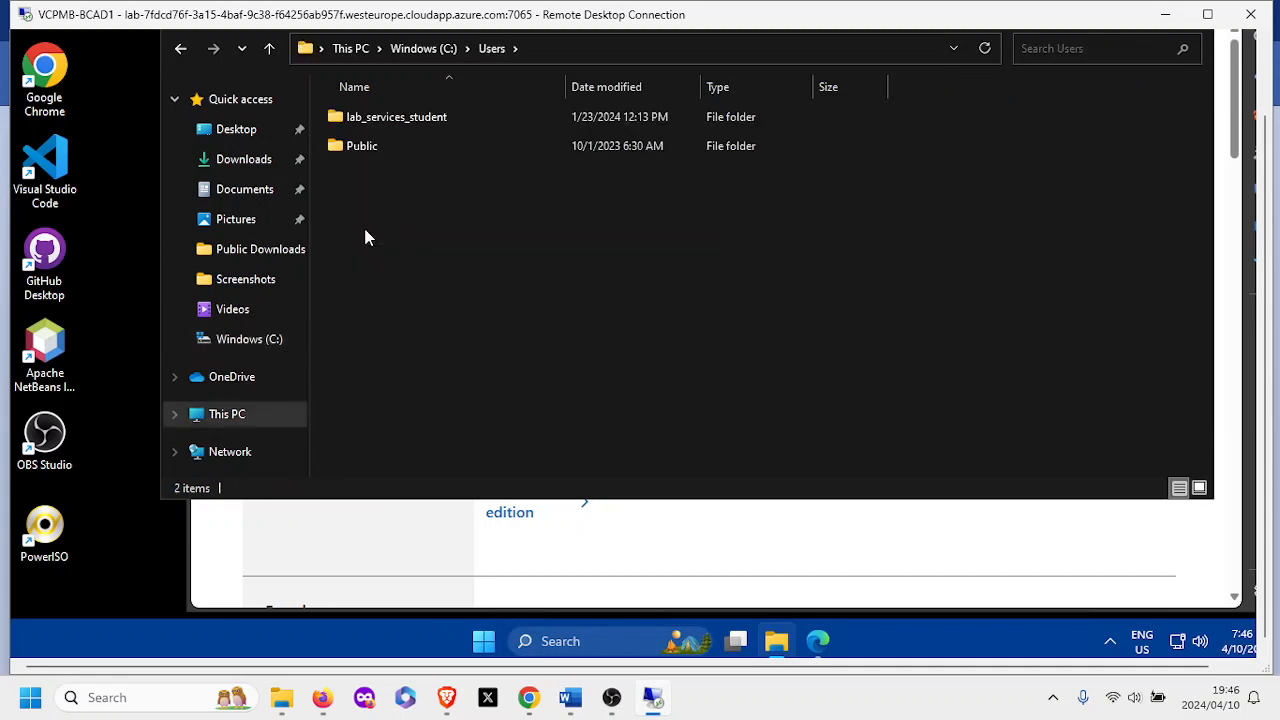
{"action": "double_click", "coordinate": [366, 150]}
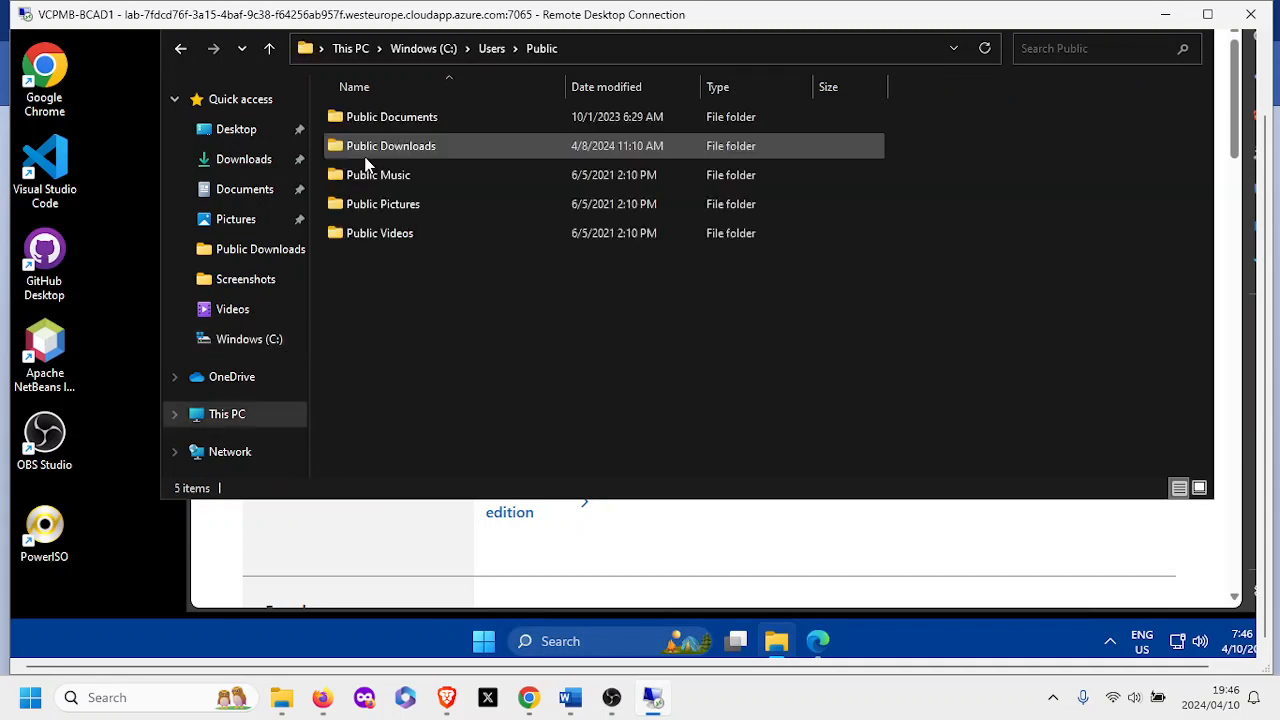
{"action": "double_click", "coordinate": [451, 141]}
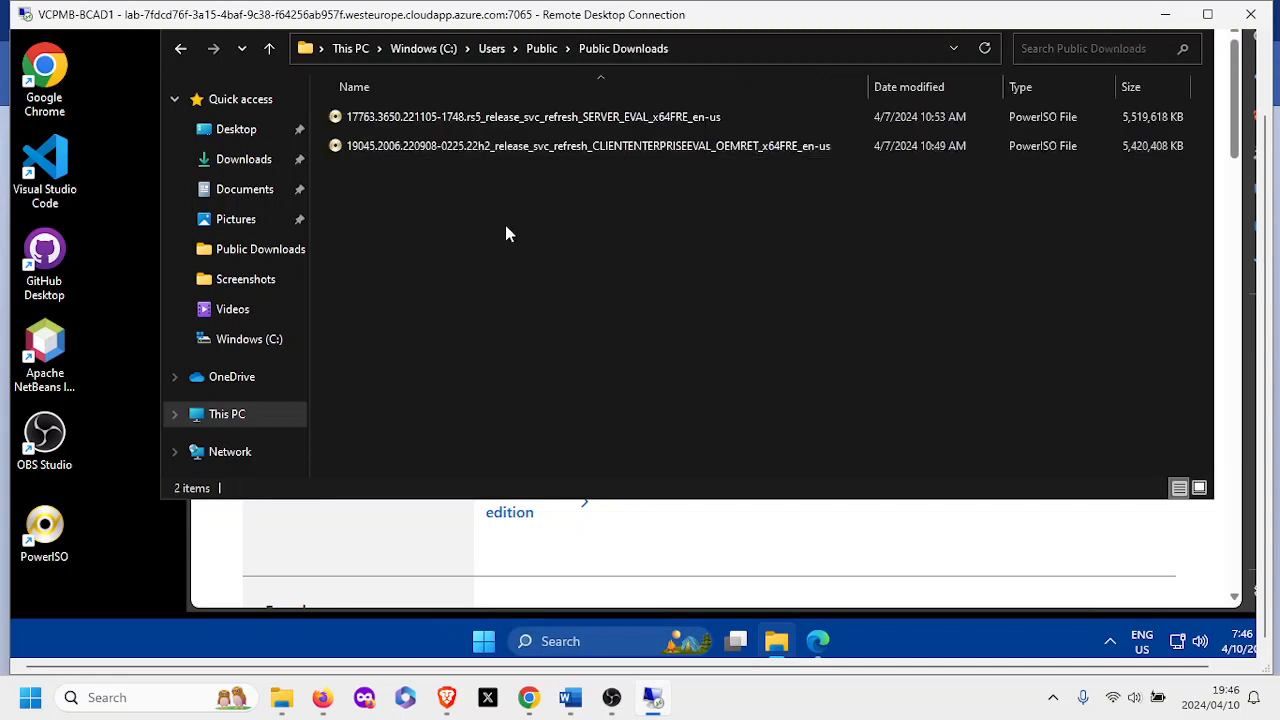
{"action": "right_click", "coordinate": [505, 225]}
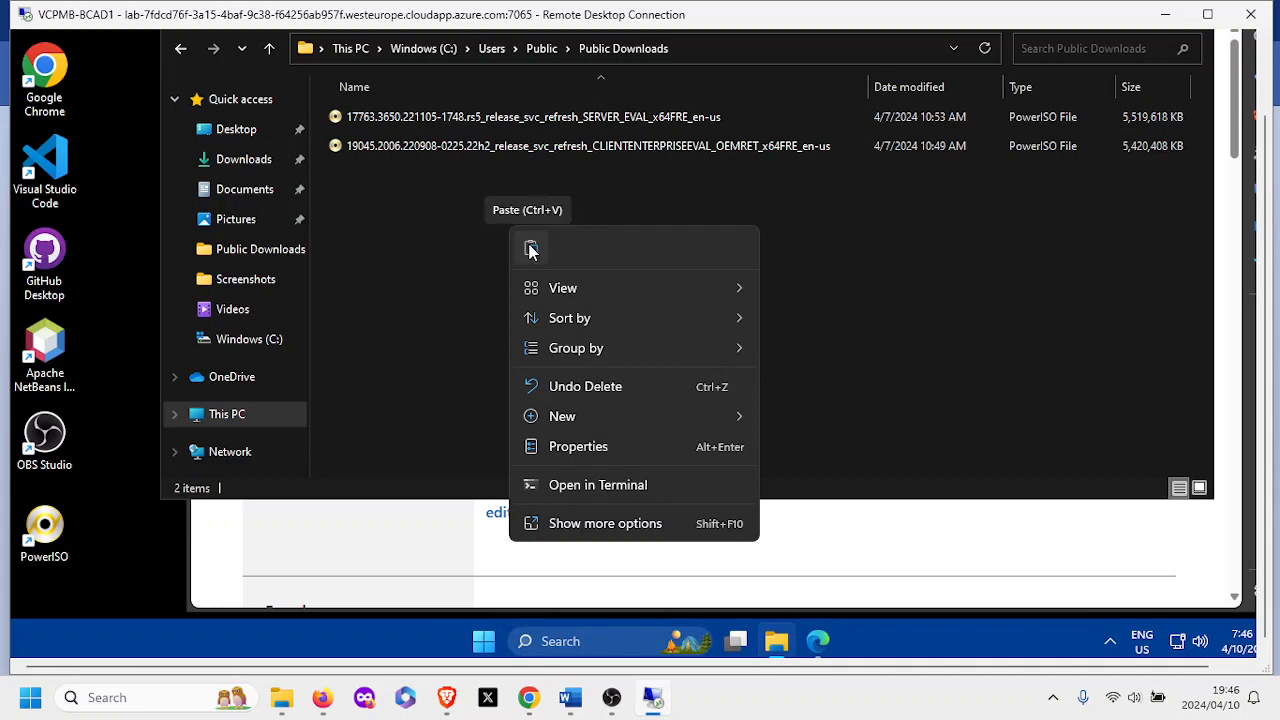
{"action": "left_click", "coordinate": [405, 232]}
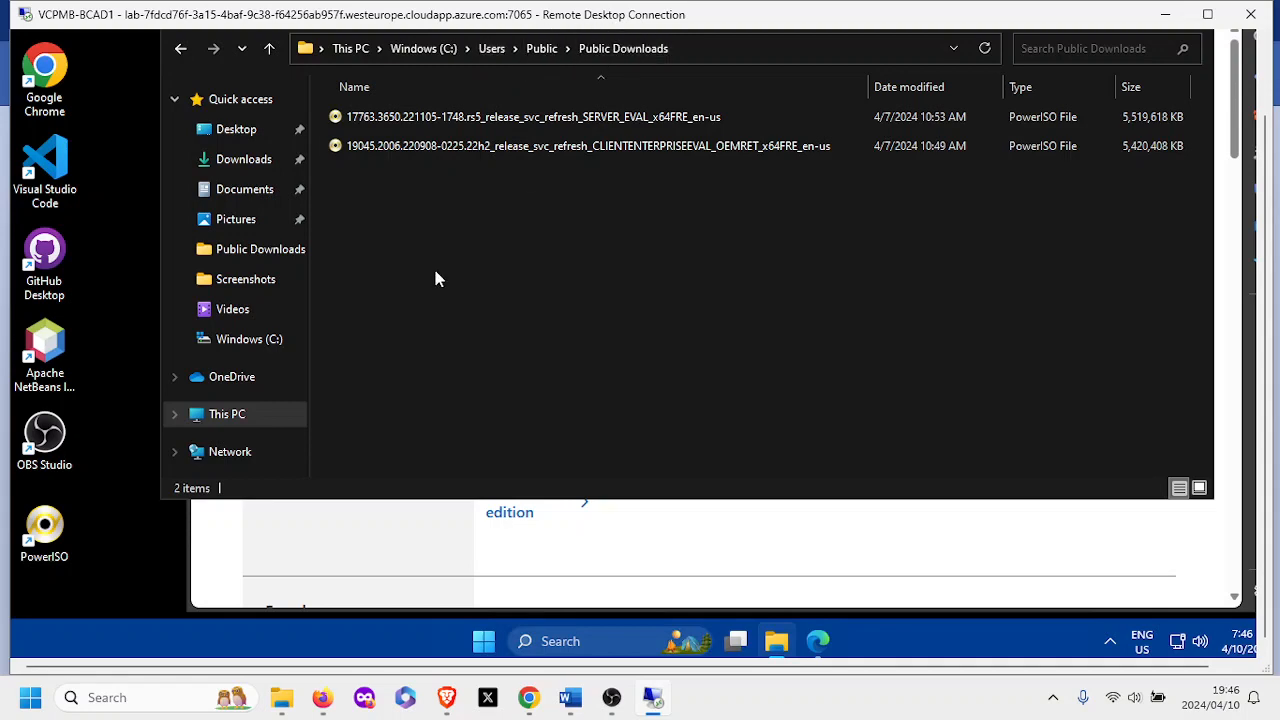
Minimize File Explorer and the Edge download page to clear the desktop.
{"action": "left_click", "coordinate": [1262, 70]}
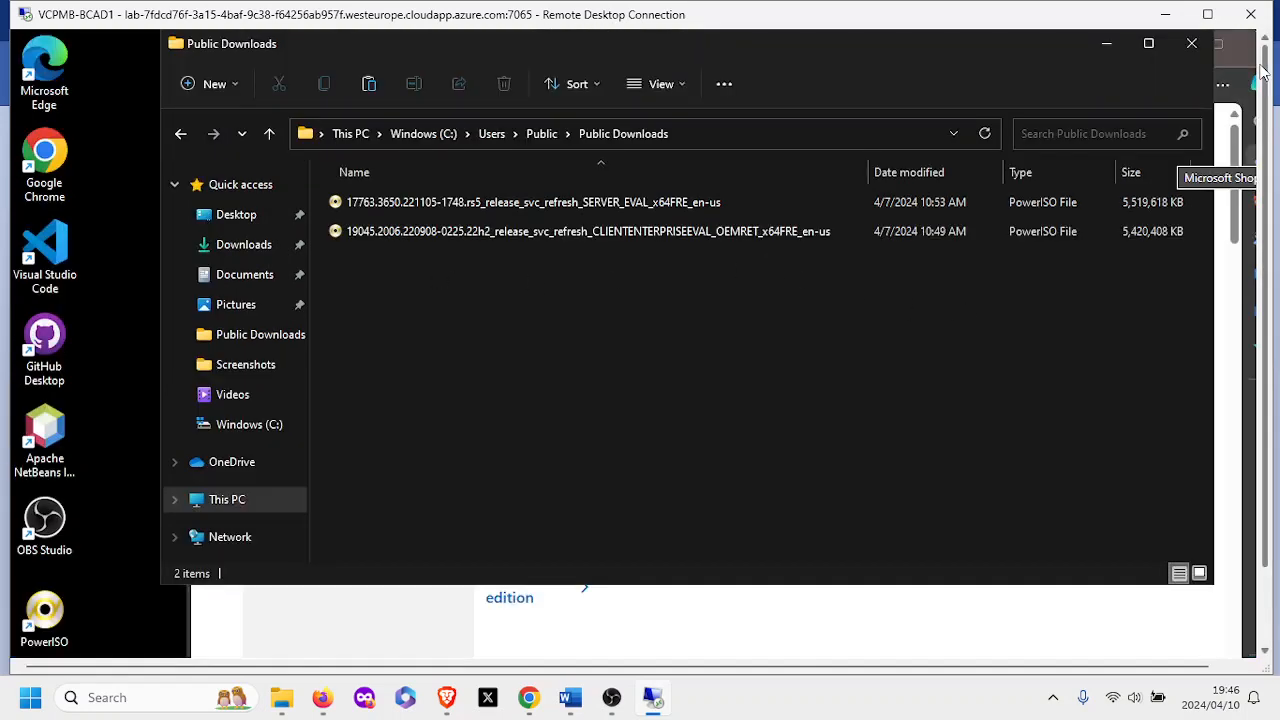
{"action": "left_click", "coordinate": [1104, 50]}
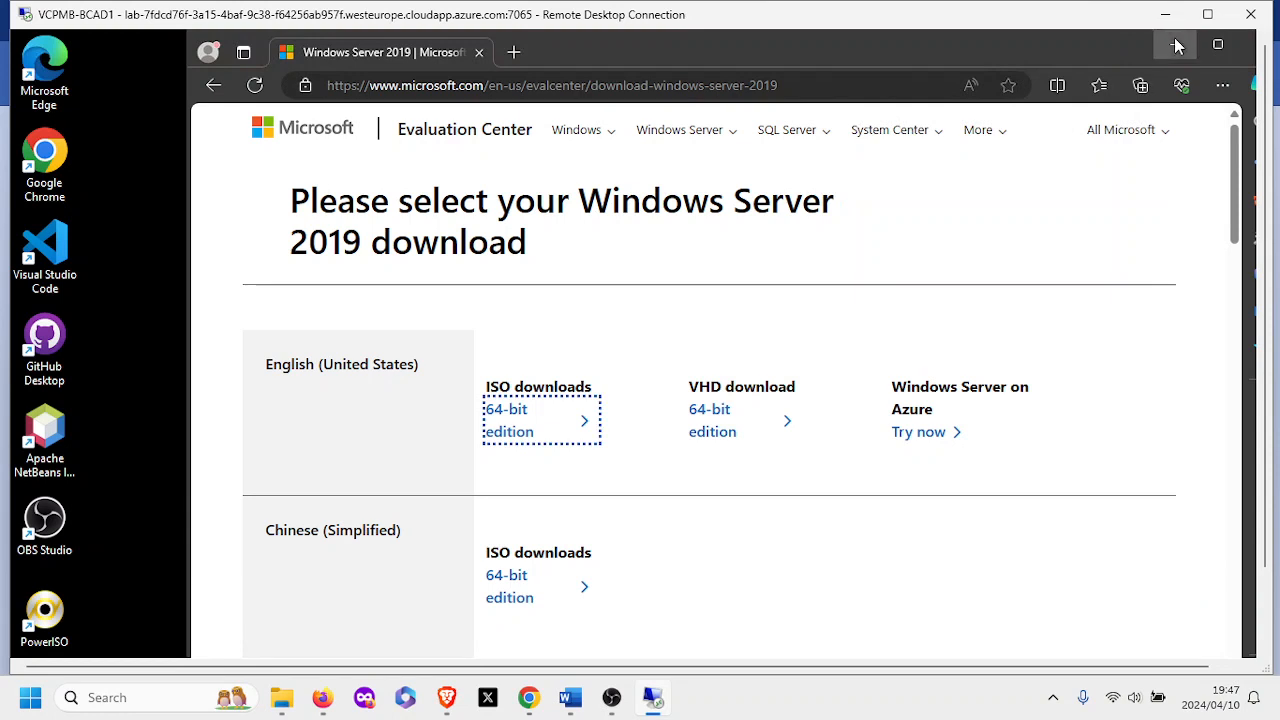
{"action": "left_click", "coordinate": [1177, 46]}
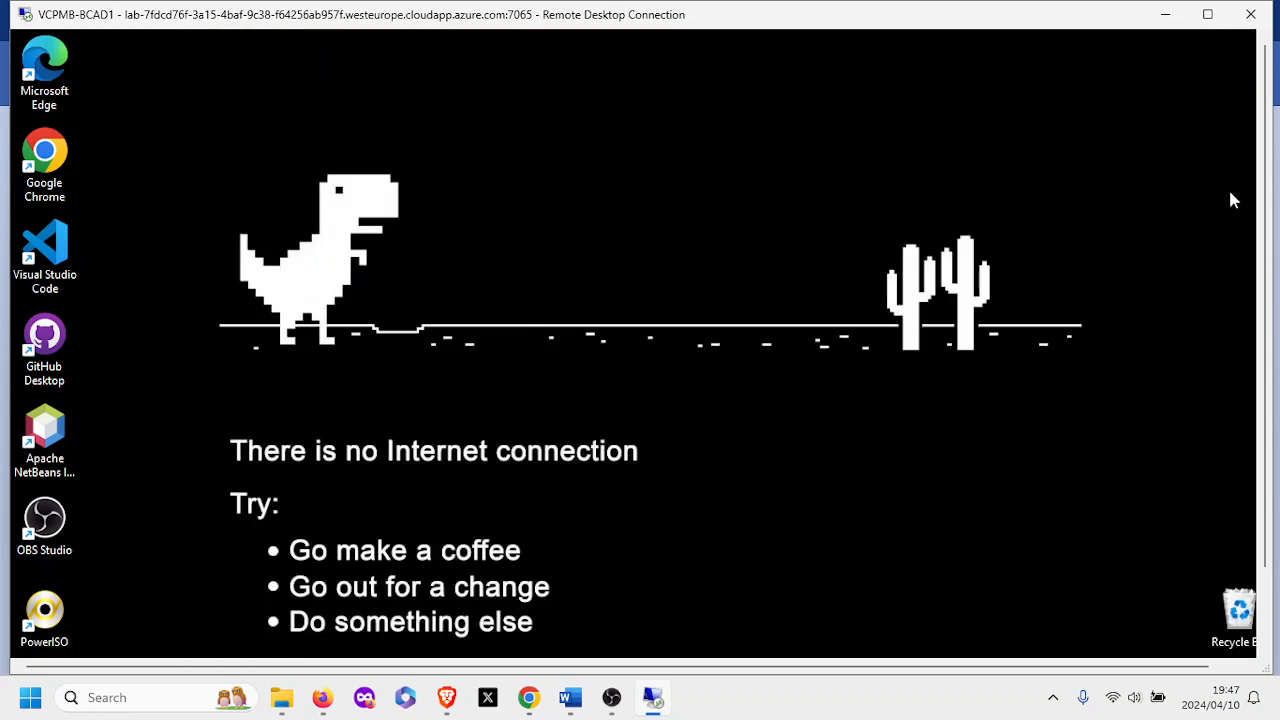
{"action": "left_click_drag", "start_coordinate": [1266, 233], "coordinate": [1266, 314]}
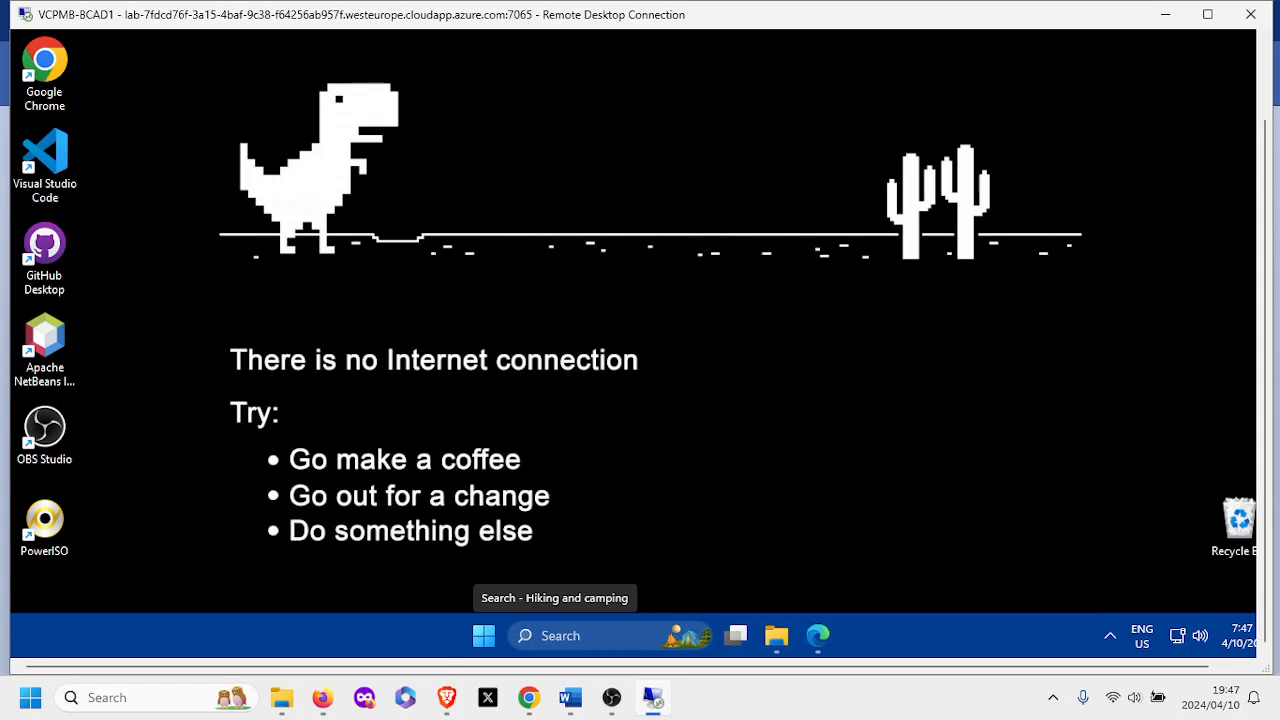
Search Windows for 'hyper-v' and launch Hyper-V Manager.
{"action": "left_click", "coordinate": [553, 635]}
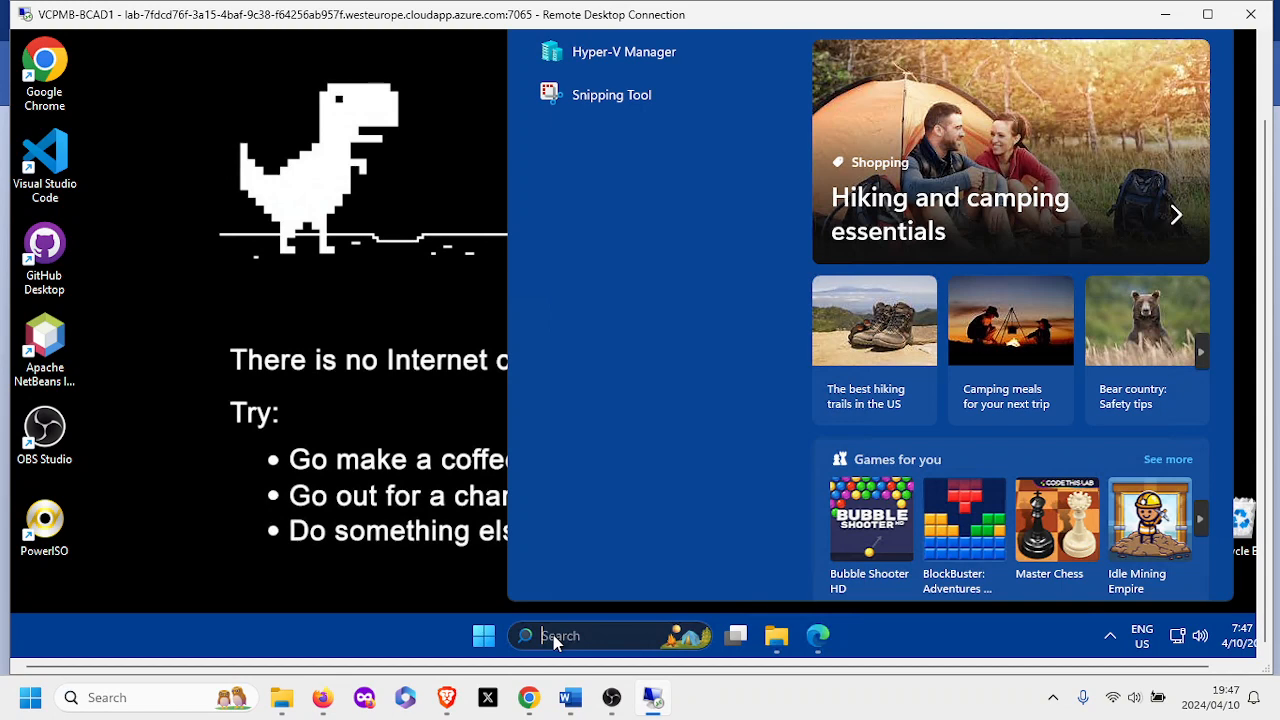
{"action": "type", "text": "hyper-"}
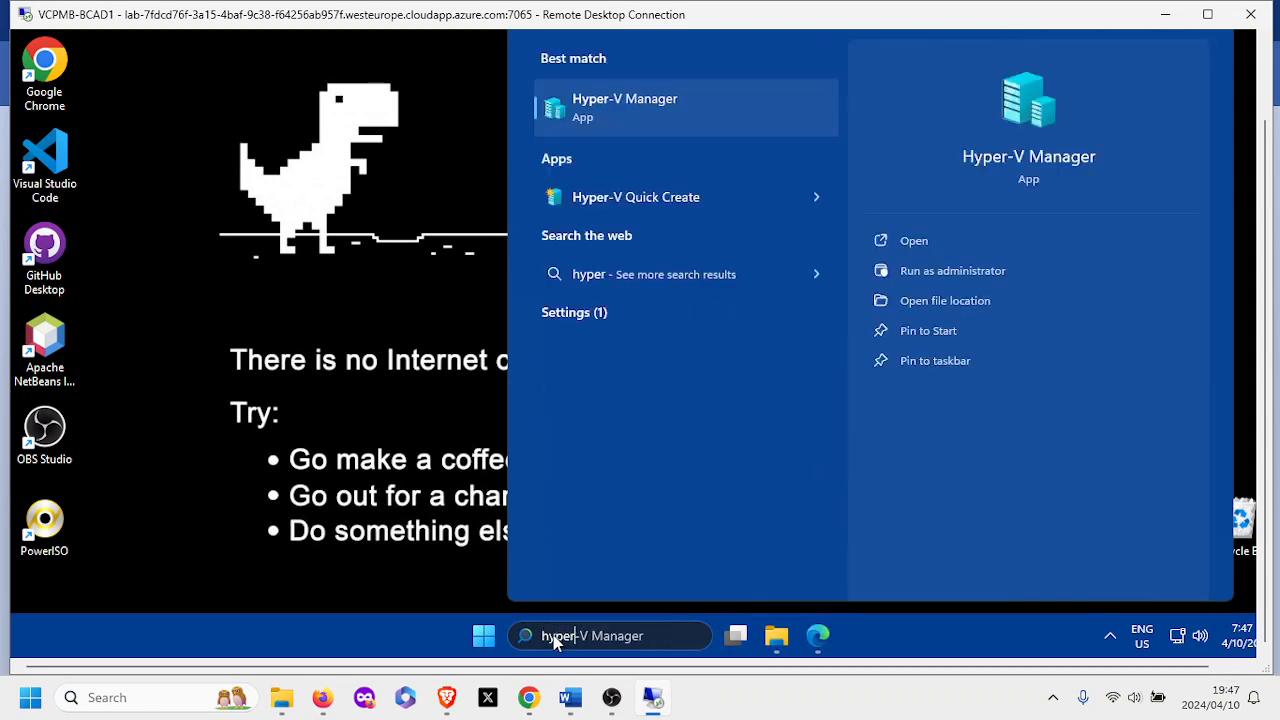
{"action": "type", "text": "v"}
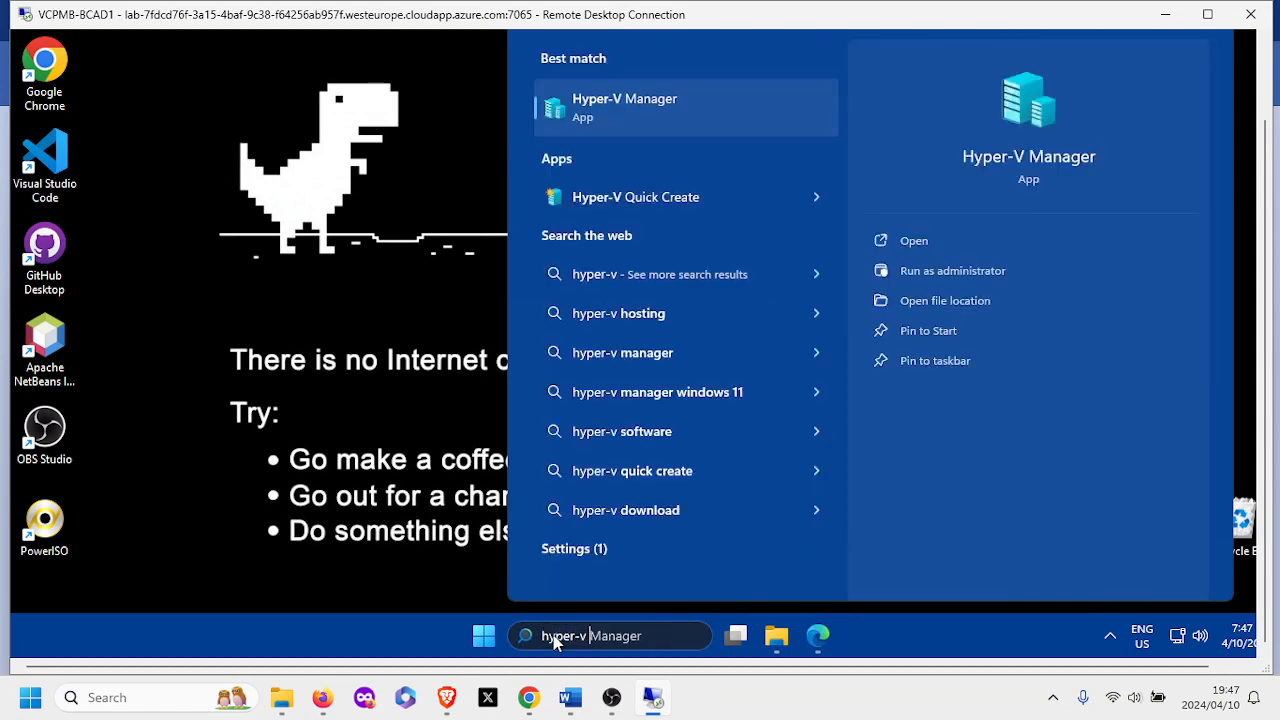
{"action": "type", "text": " manager"}
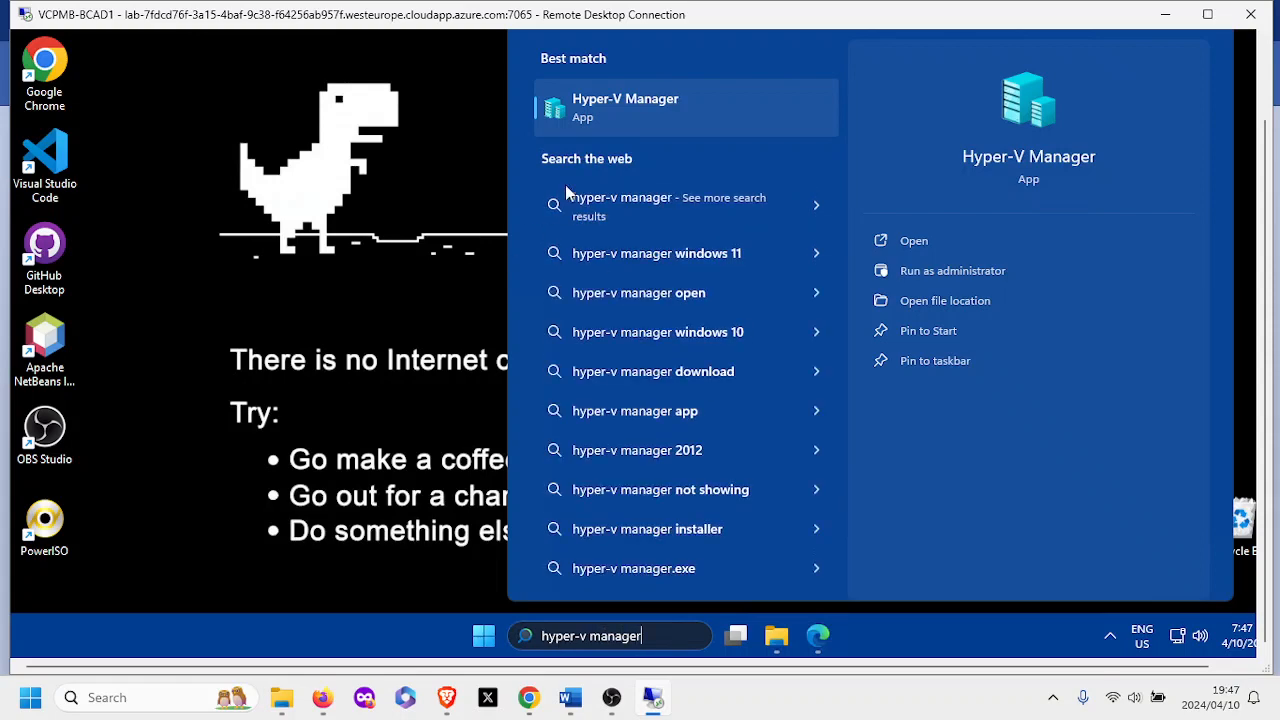
{"action": "key", "text": "BackSpace"}
{"action": "key", "text": "BackSpace"}
{"action": "key", "text": "BackSpace"}
{"action": "key", "text": "BackSpace"}
{"action": "key", "text": "BackSpace"}
{"action": "key", "text": "BackSpace"}
{"action": "key", "text": "BackSpace"}
{"action": "key", "text": "BackSpace"}
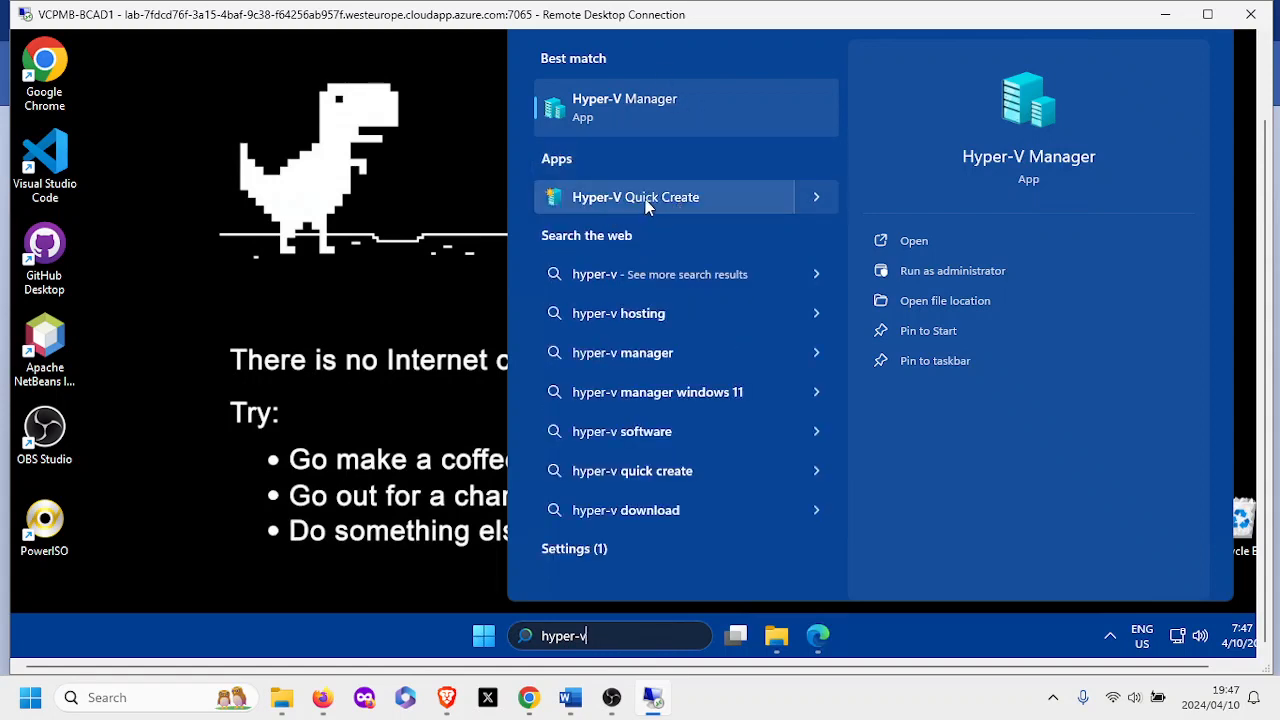
{"action": "left_click", "coordinate": [581, 110]}
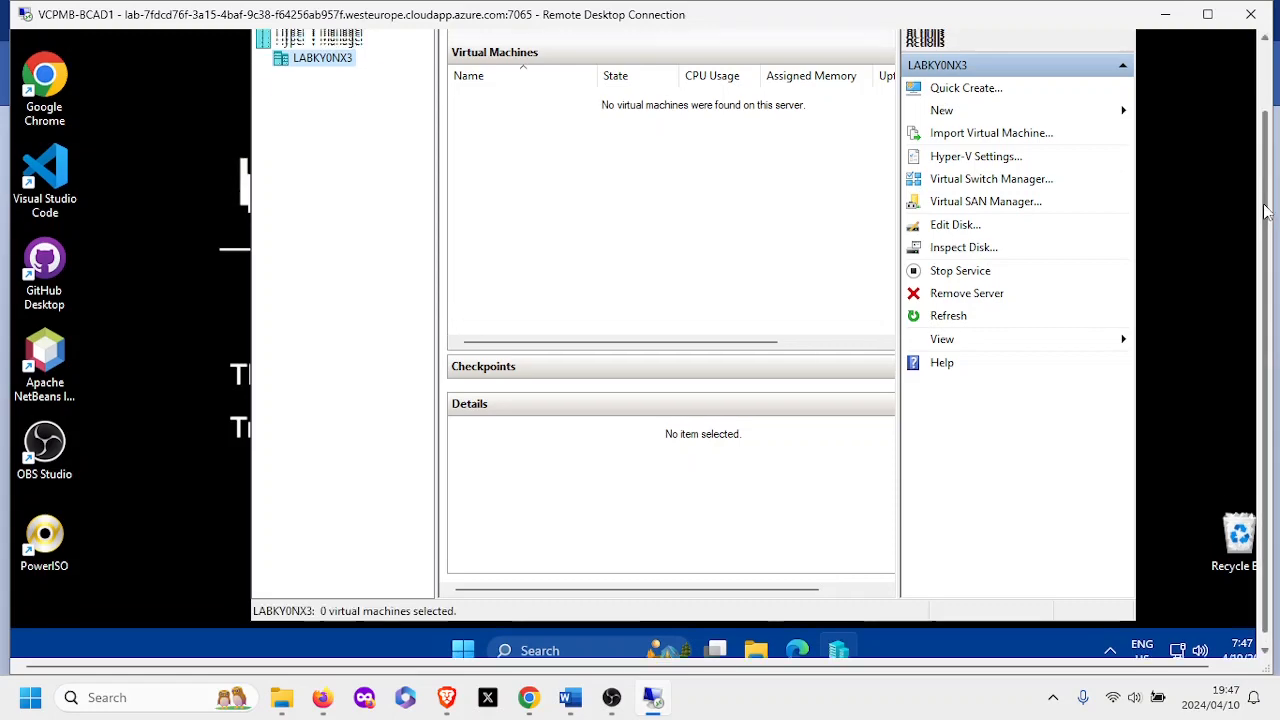
{"action": "left_click_drag", "start_coordinate": [1267, 228], "coordinate": [1272, 160]}
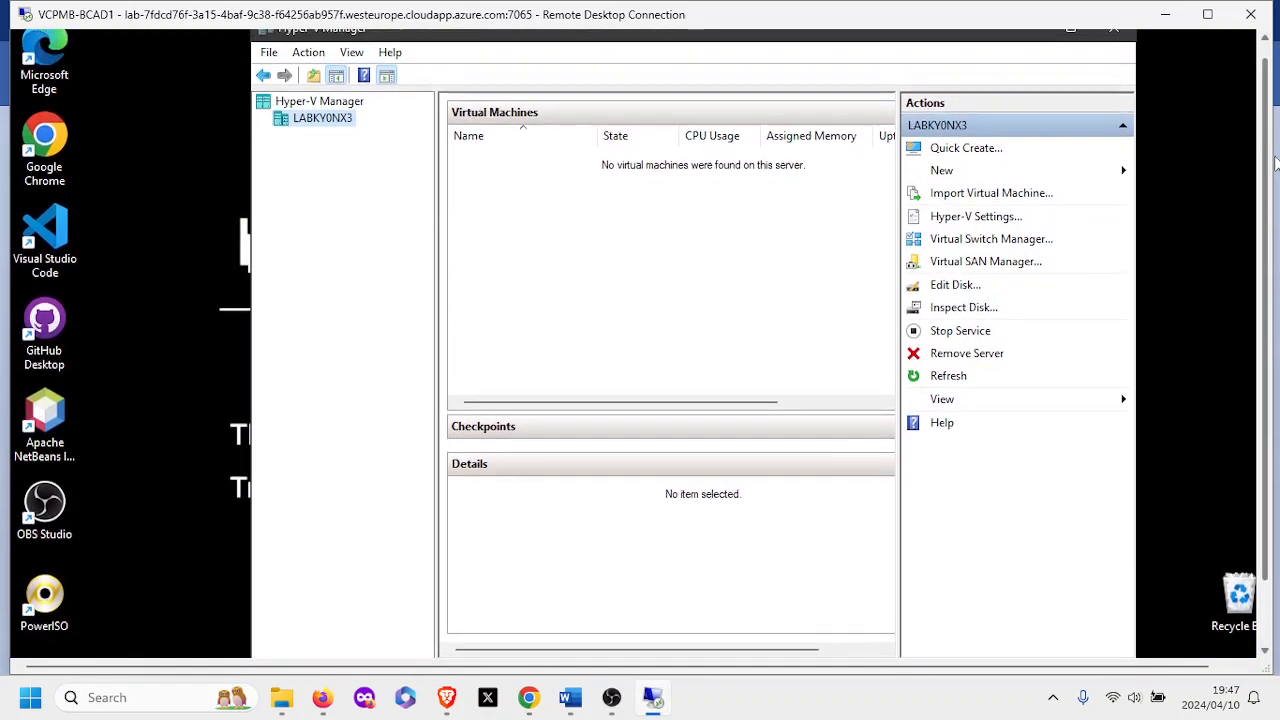
{"action": "left_click", "coordinate": [305, 103]}
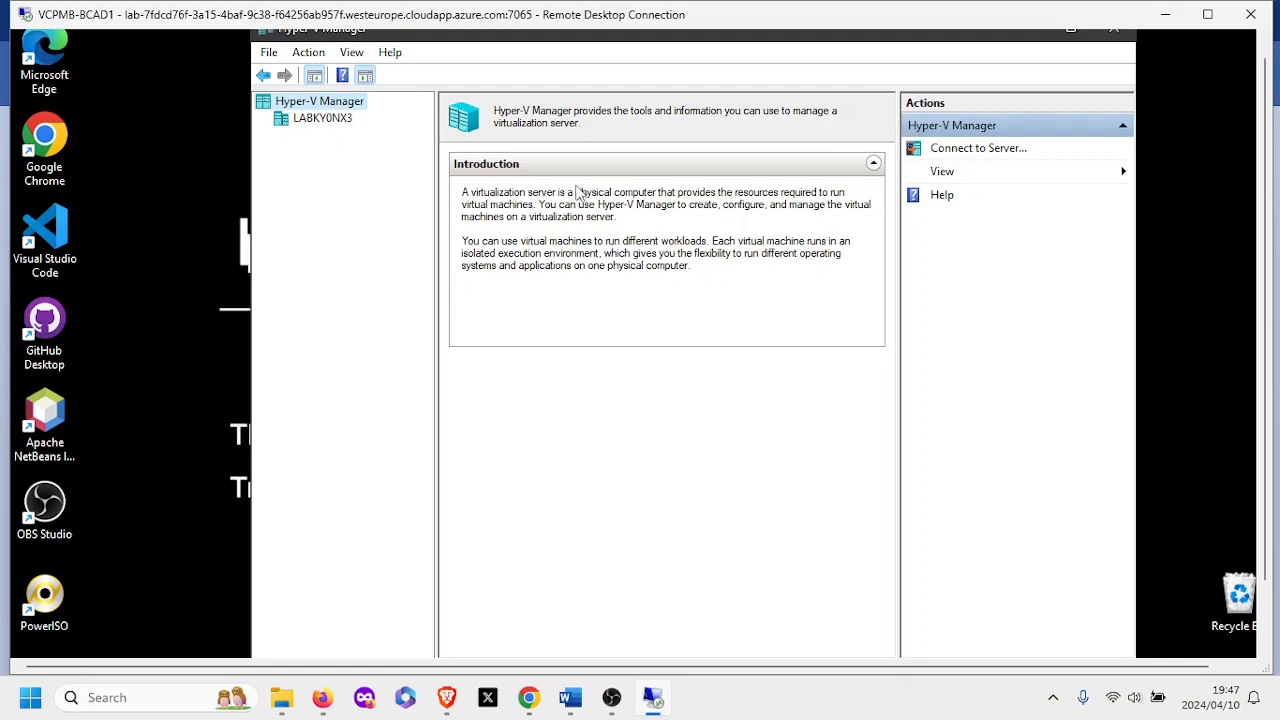
{"action": "left_click", "coordinate": [303, 122]}
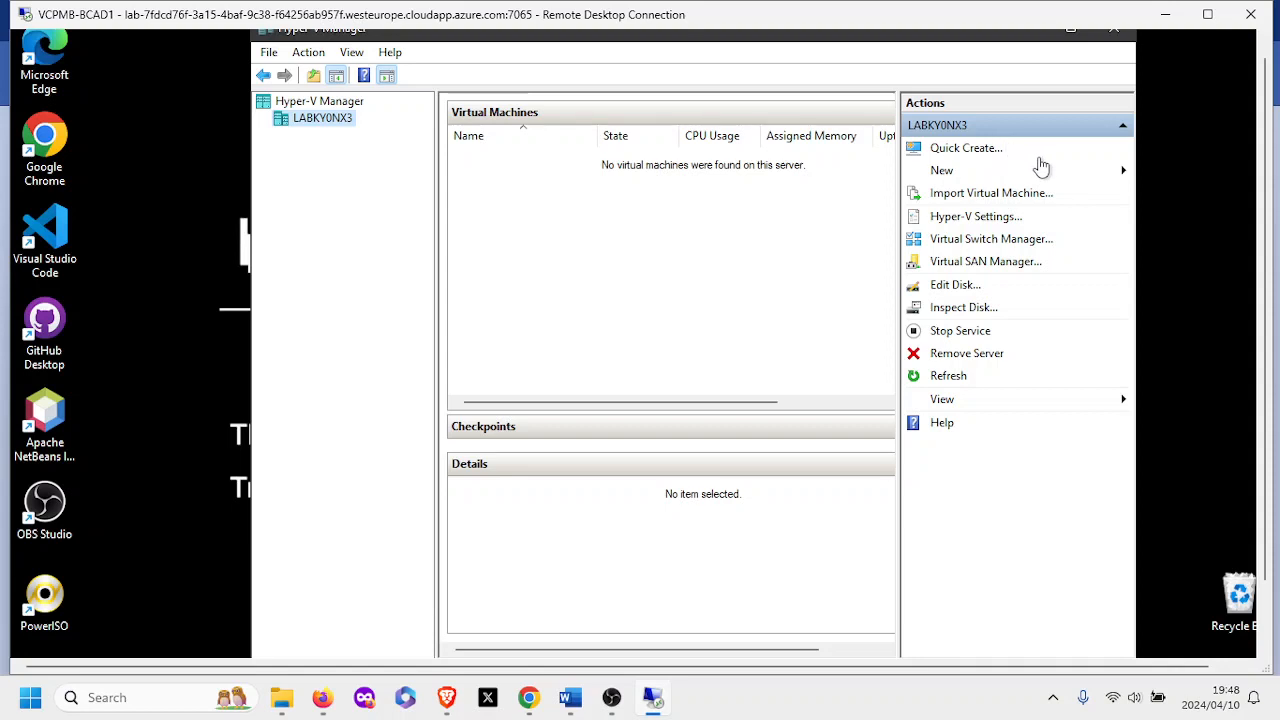
{"action": "left_click", "coordinate": [960, 149]}
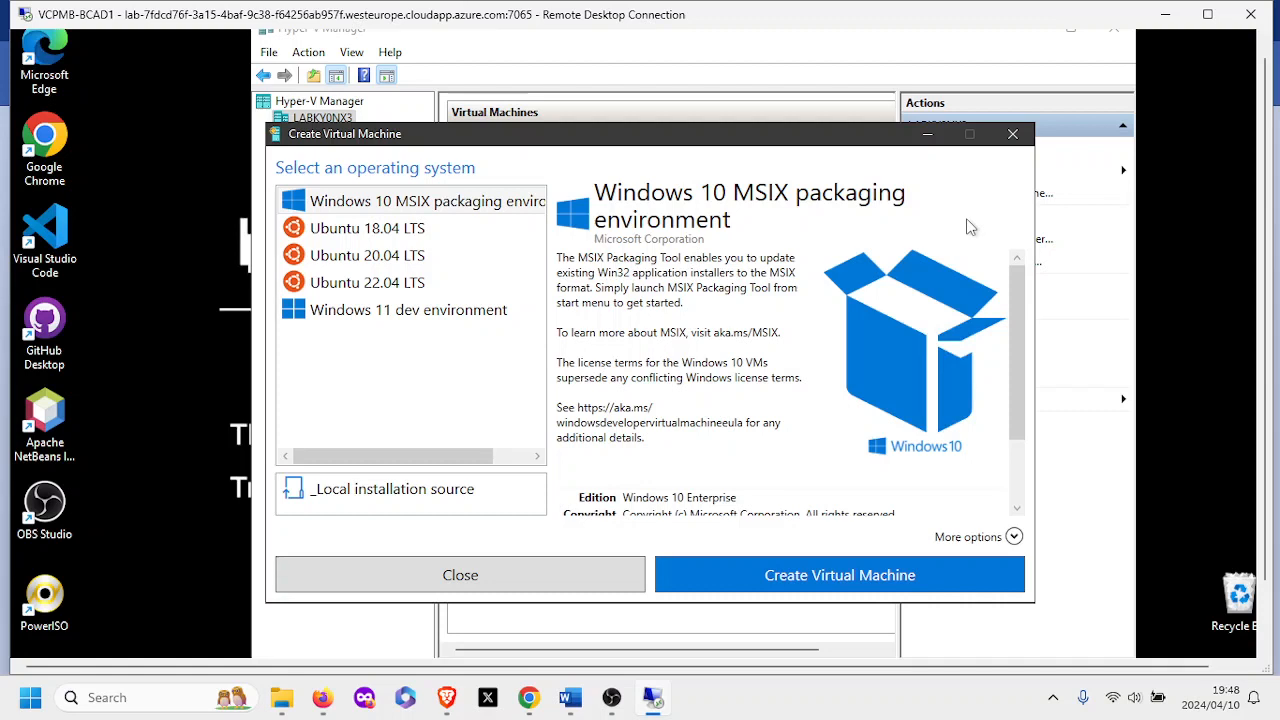
{"action": "left_click", "coordinate": [1012, 137]}
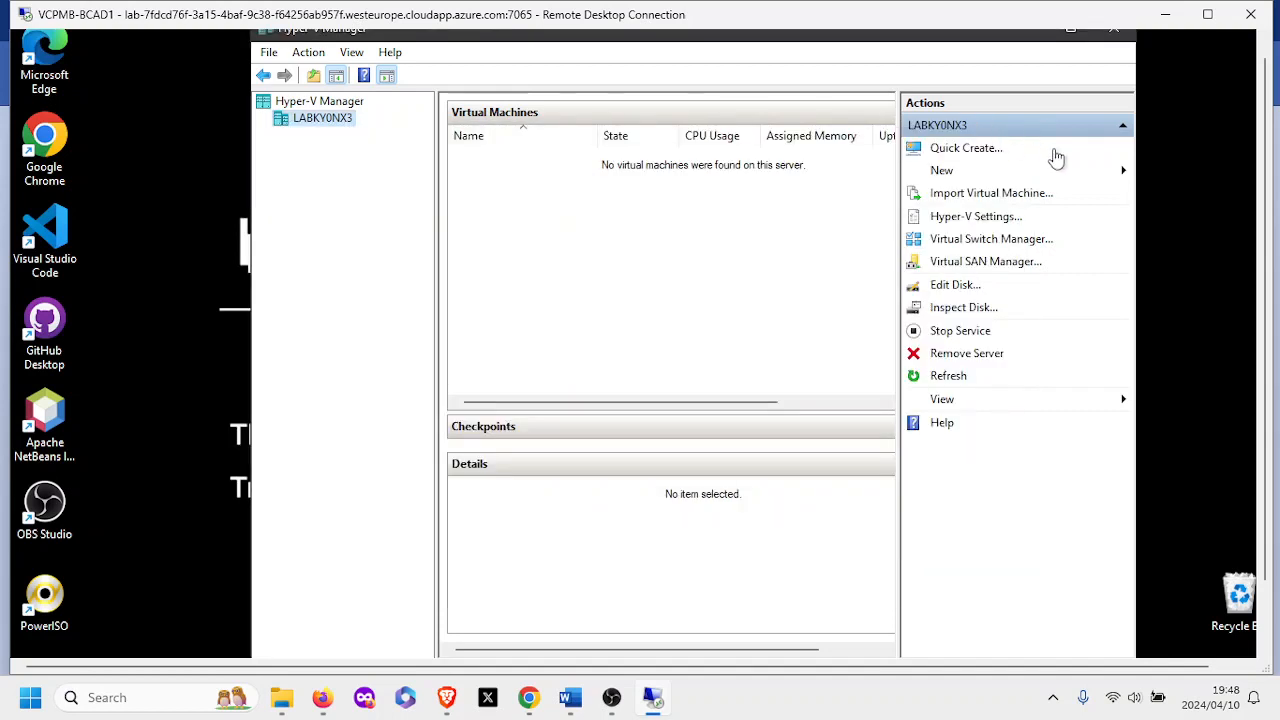
Start the New Virtual Machine Wizard, name it winserv19, and enable a different storage location.
{"action": "left_click", "coordinate": [1128, 175]}
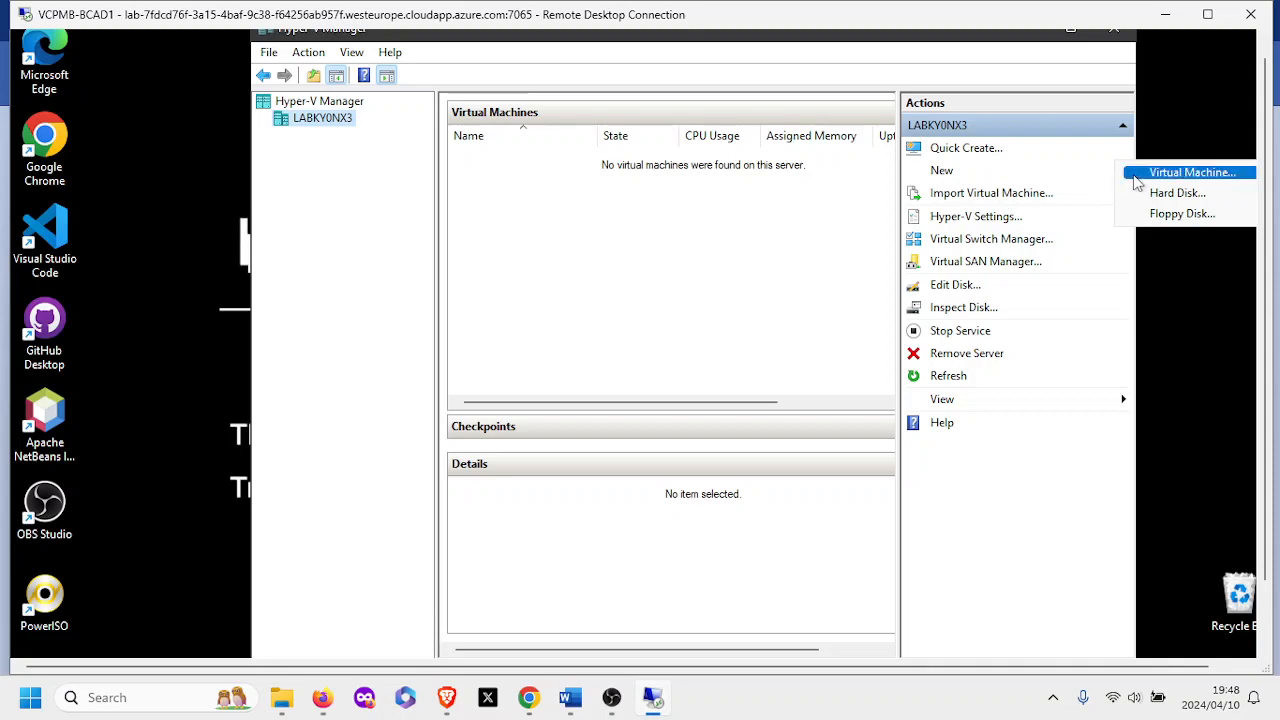
{"action": "left_click", "coordinate": [1138, 182]}
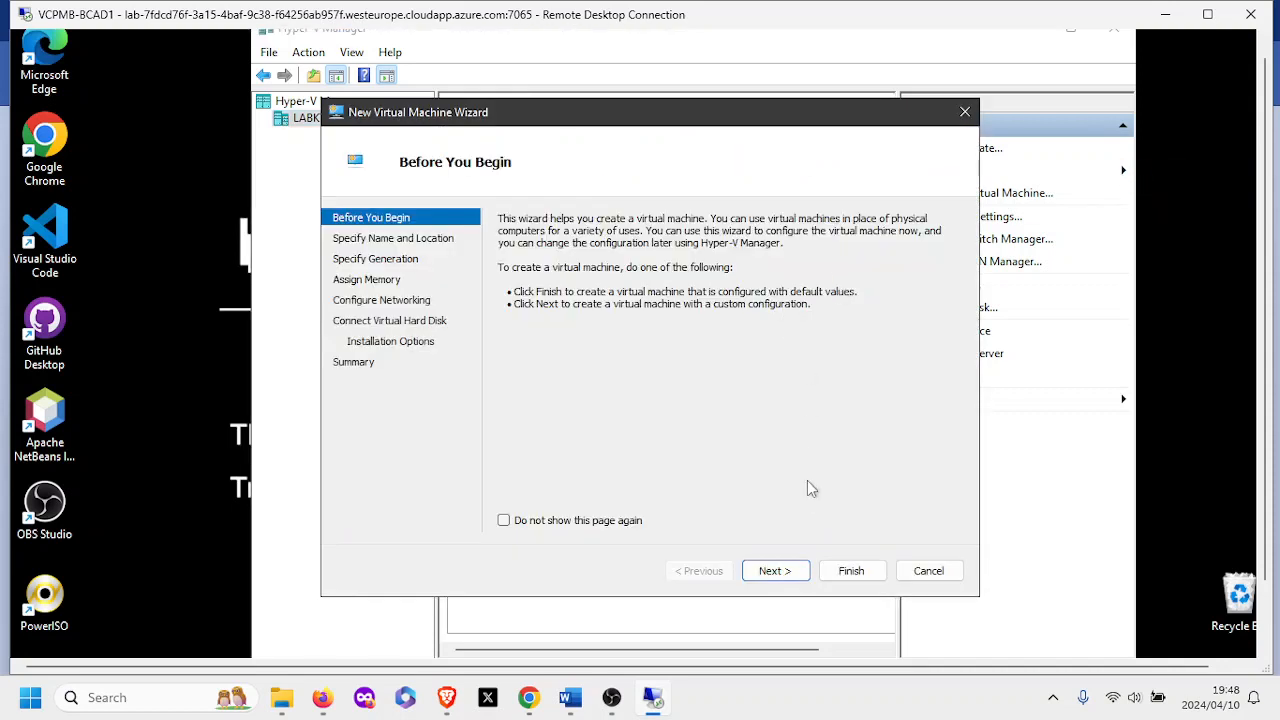
{"action": "left_click", "coordinate": [790, 571]}
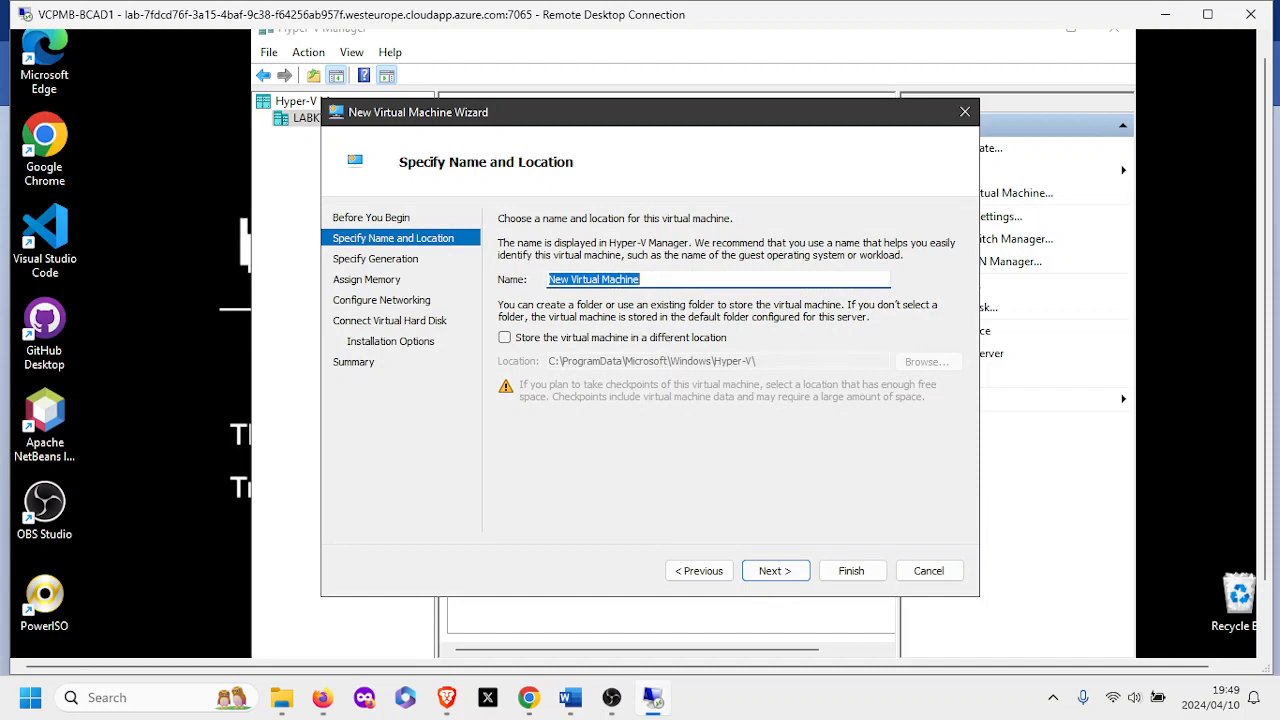
{"action": "type", "text": "winserv"}
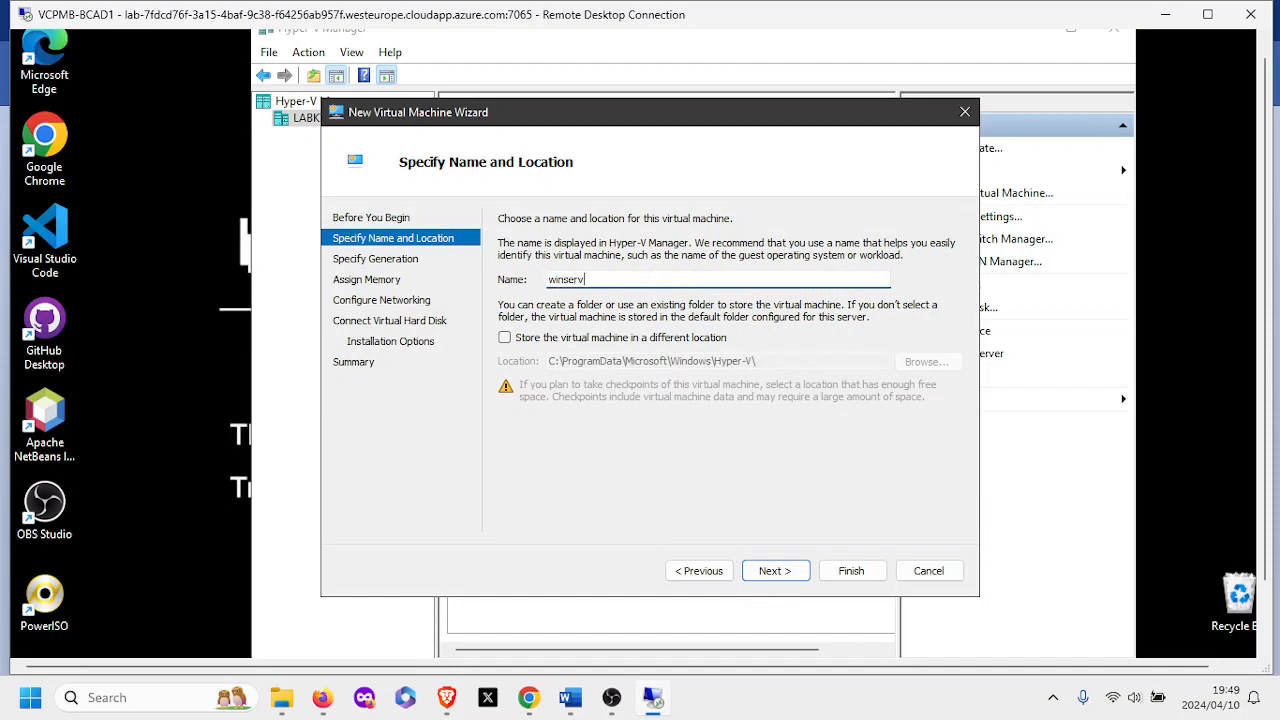
{"action": "type", "text": "19"}
{"action": "left_click", "coordinate": [504, 338]}
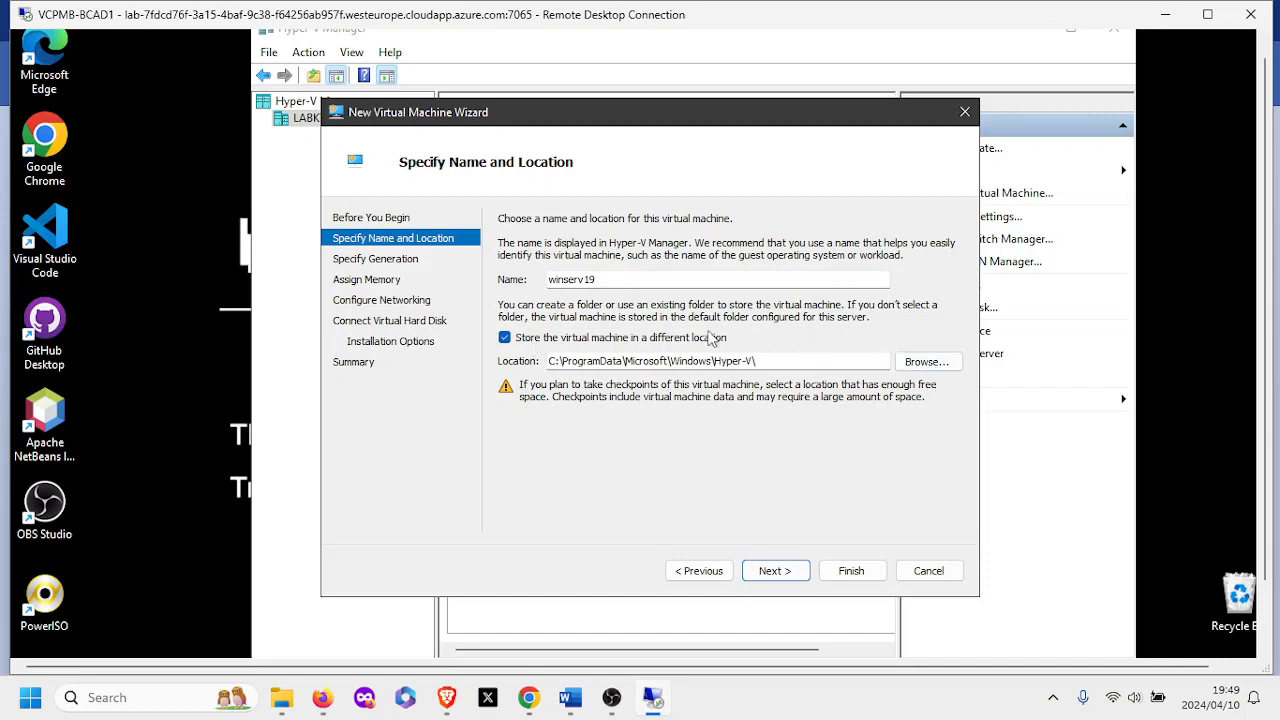
Create a virtualmachines folder on C:\ and select it as the VM storage location.
{"action": "left_click", "coordinate": [929, 362]}
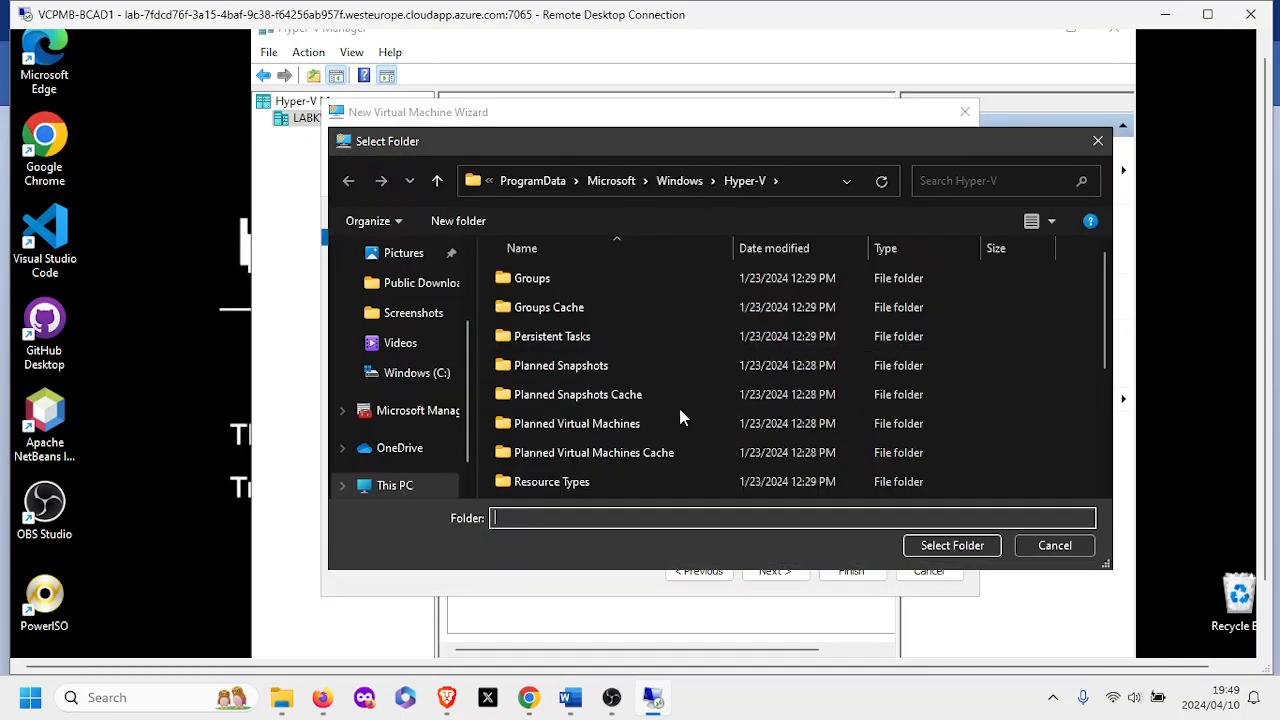
{"action": "left_click", "coordinate": [410, 378]}
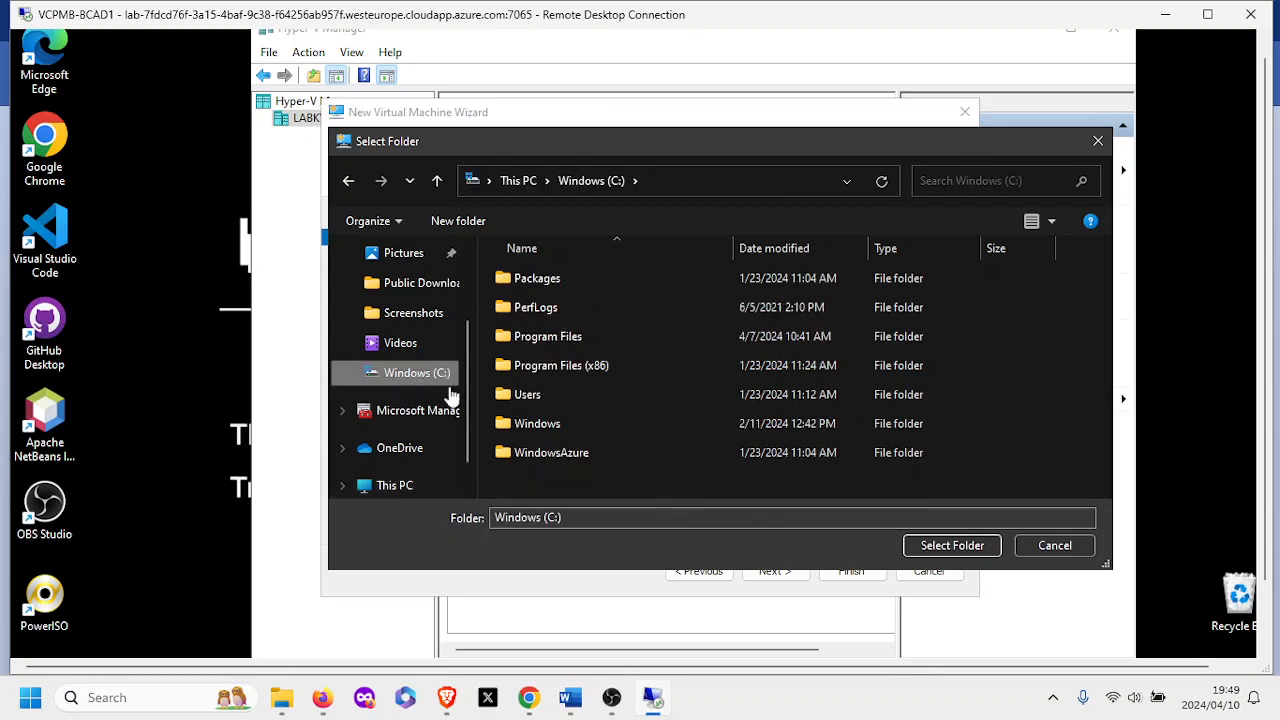
{"action": "right_click", "coordinate": [513, 481]}
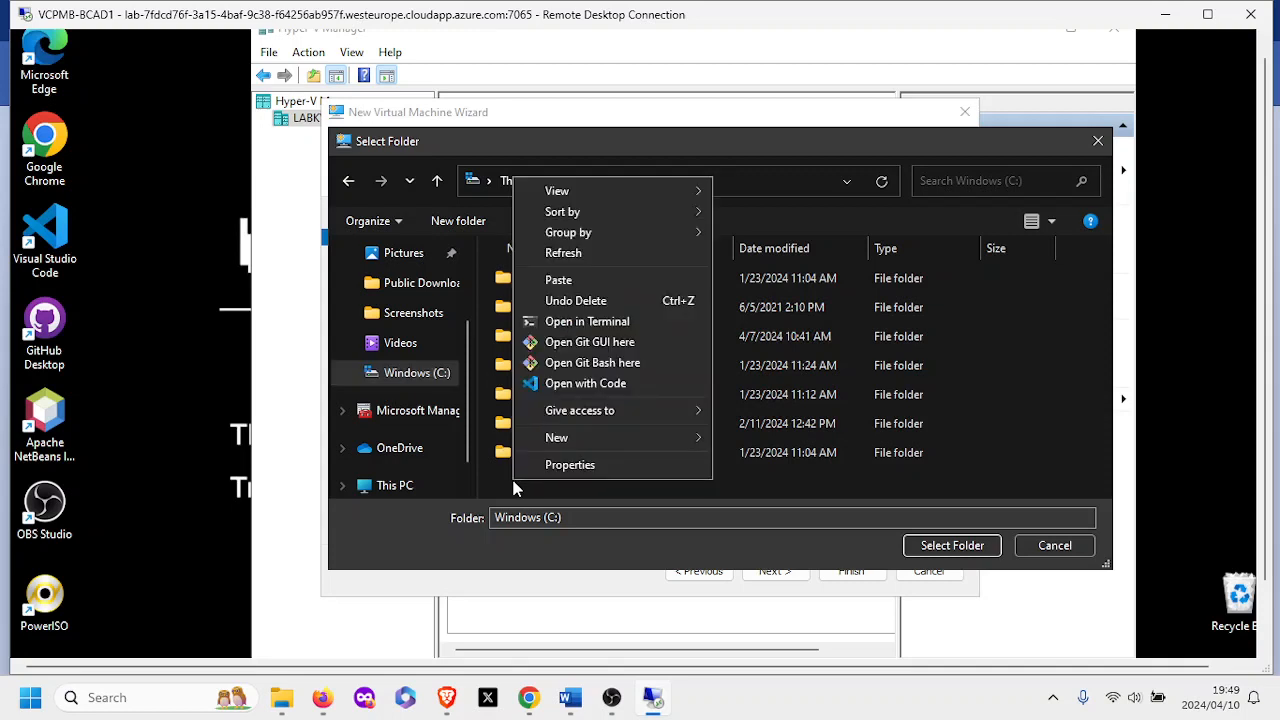
{"action": "mouse_move", "coordinate": [650, 453]}
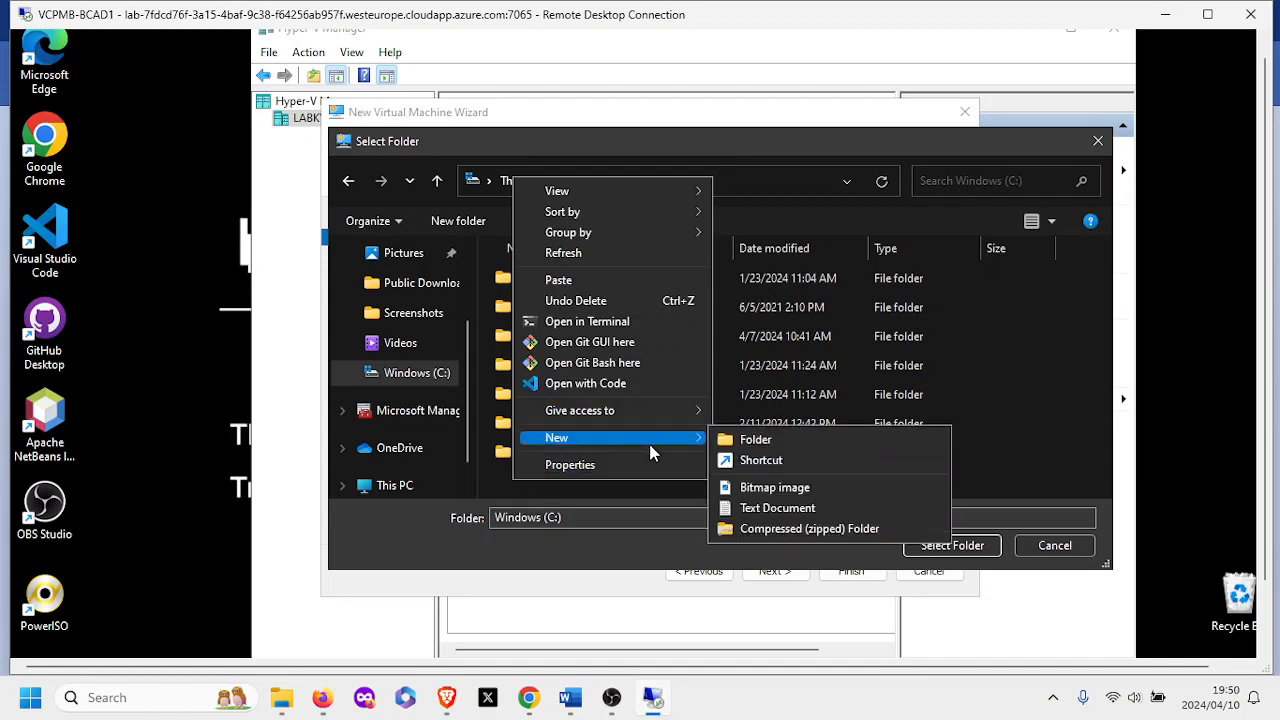
{"action": "left_click", "coordinate": [750, 440]}
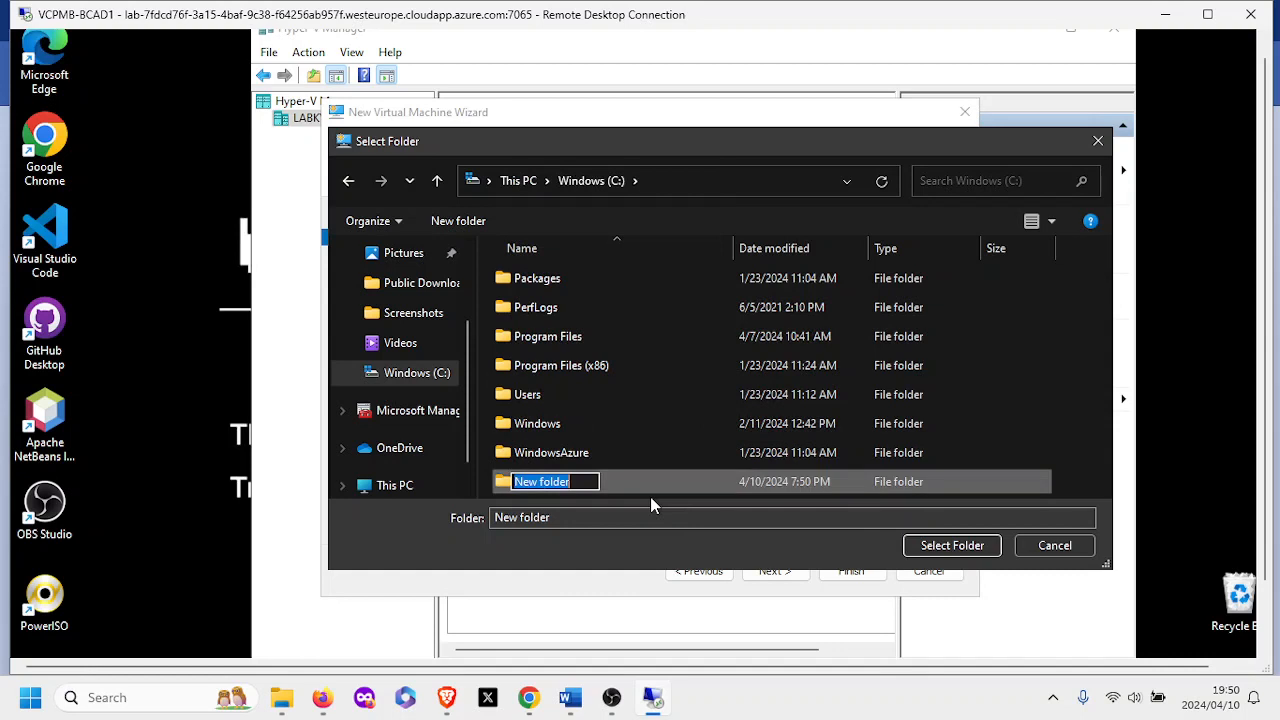
{"action": "type", "text": "virt"}
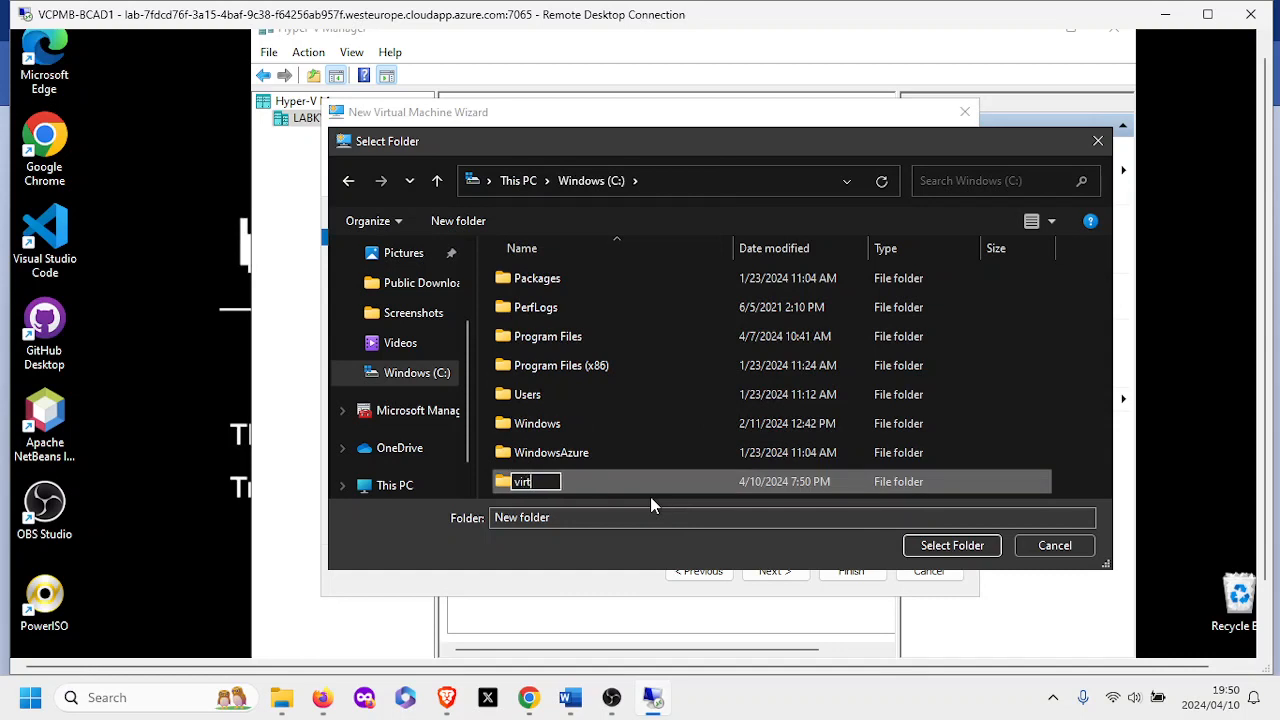
{"action": "type", "text": "ualm"}
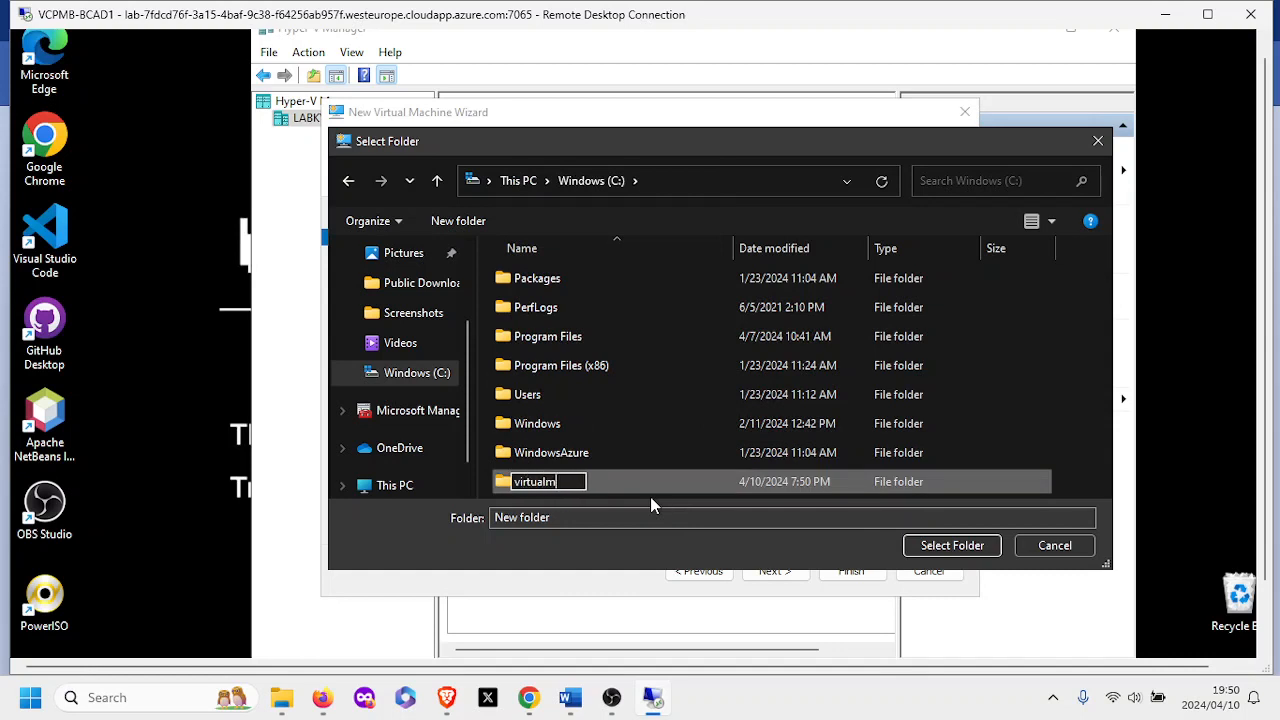
{"action": "type", "text": "achines"}
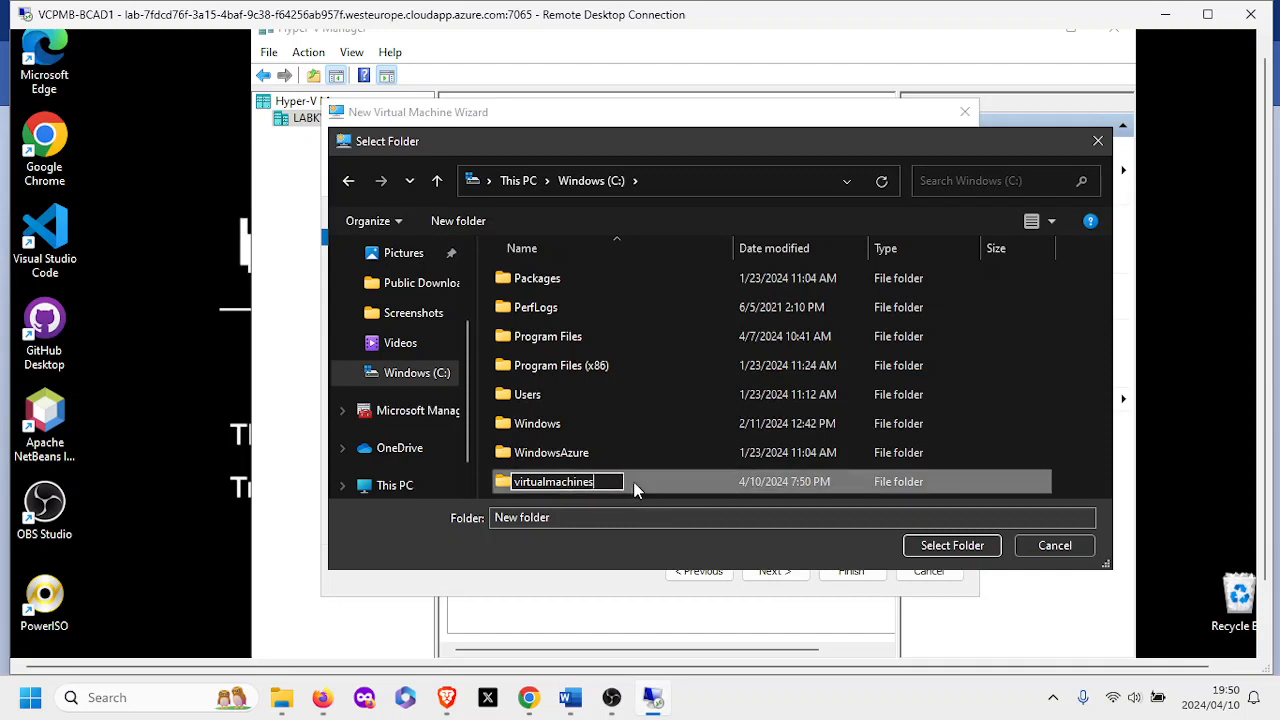
{"action": "key", "text": "Return"}
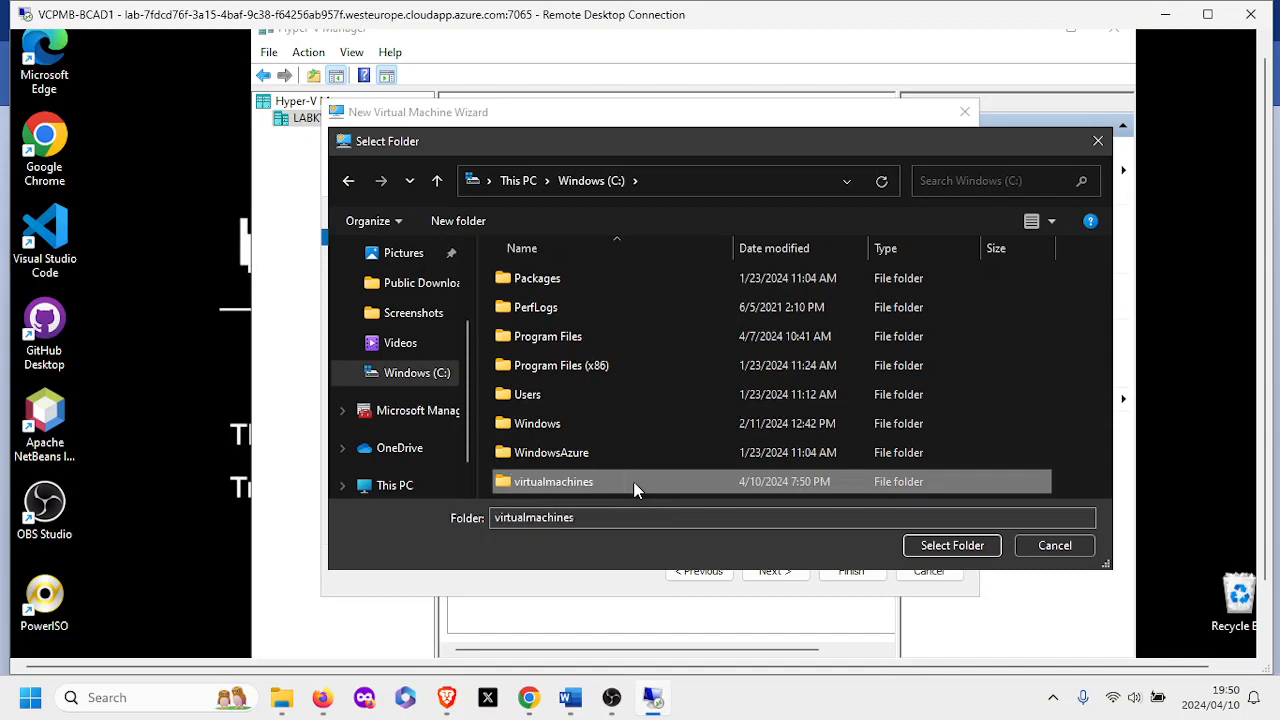
{"action": "double_click", "coordinate": [633, 481]}
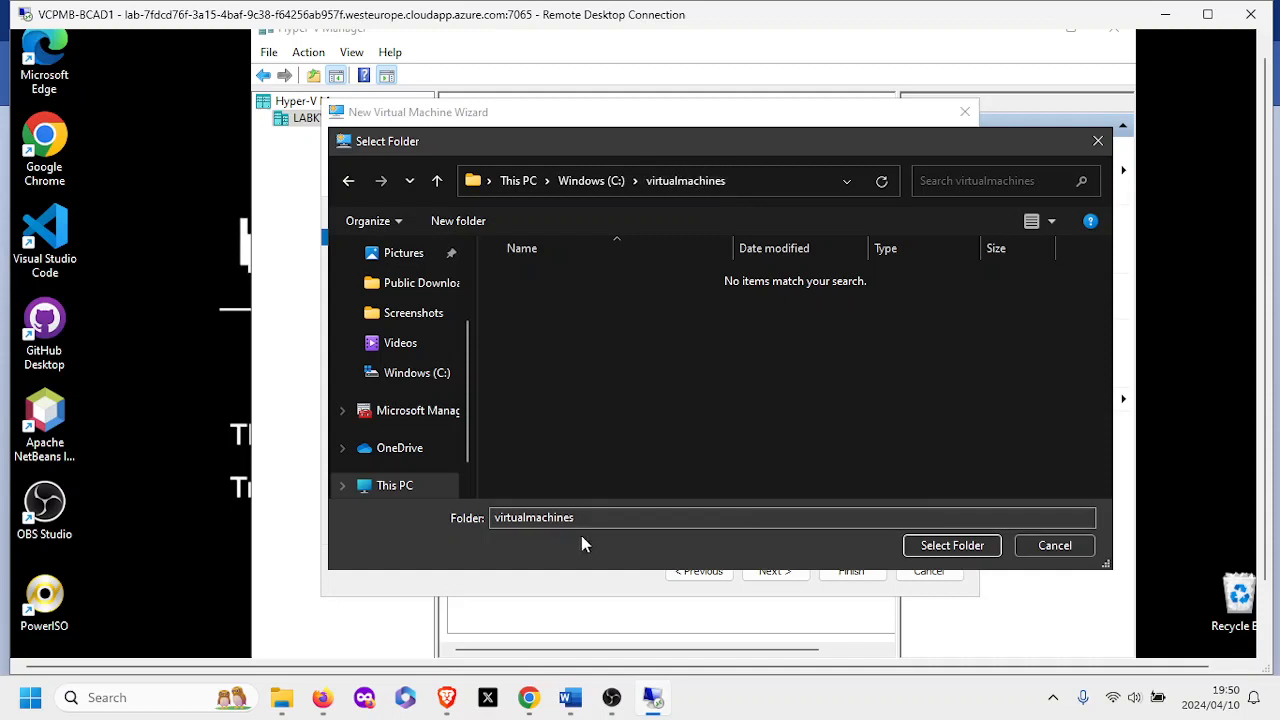
{"action": "left_click", "coordinate": [923, 546]}
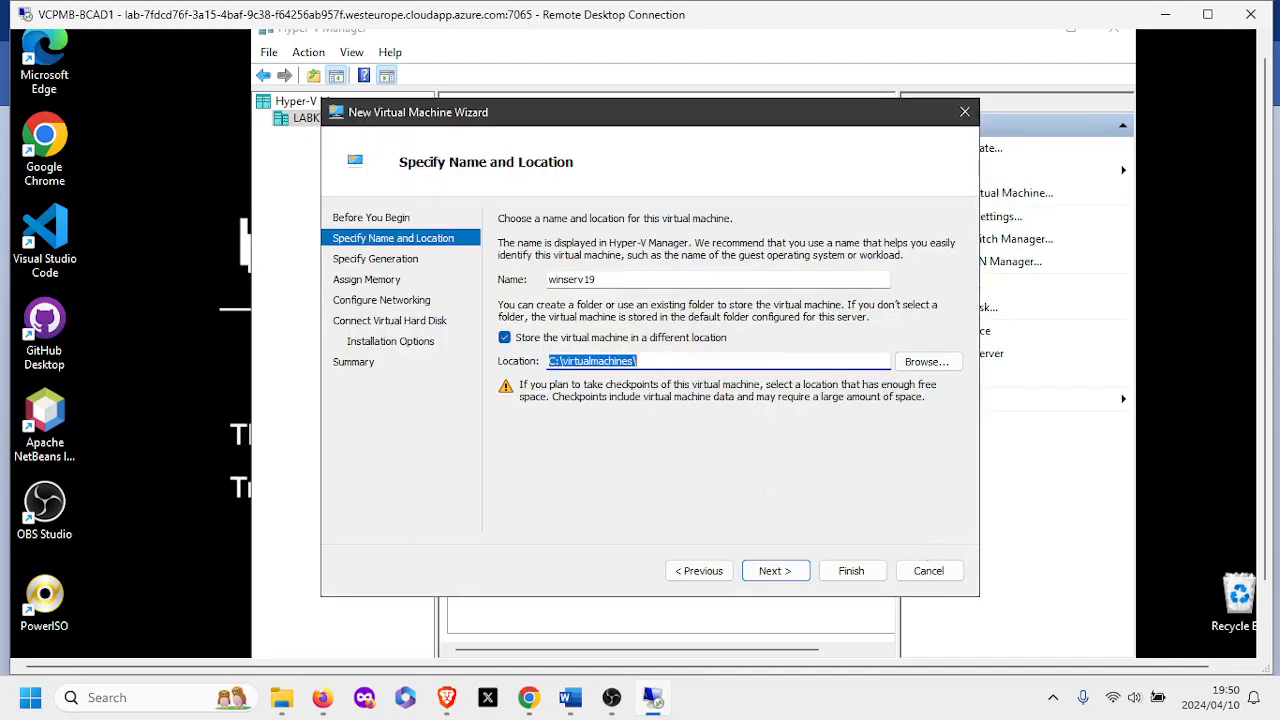
Choose Generation 2 for the VM and continue to the Assign Memory page.
{"action": "left_click", "coordinate": [650, 361]}
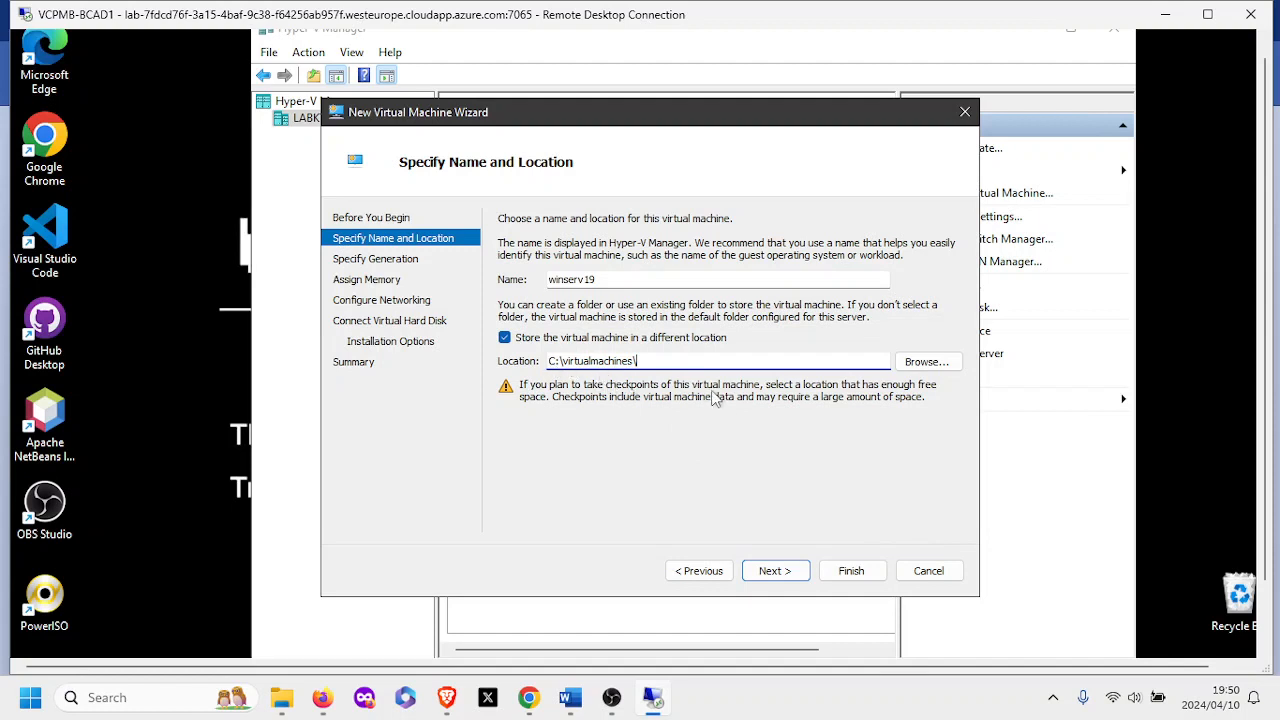
{"action": "left_click", "coordinate": [768, 572]}
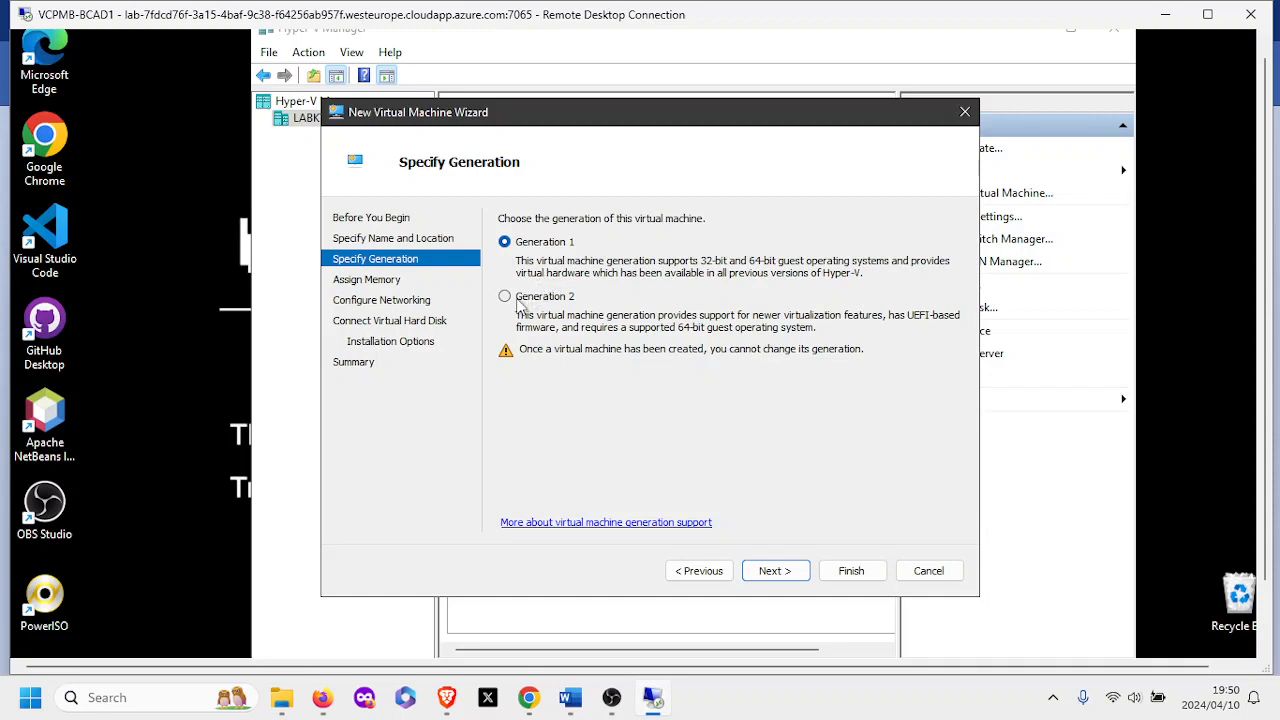
{"action": "left_click", "coordinate": [518, 300]}
{"action": "left_click", "coordinate": [776, 571]}
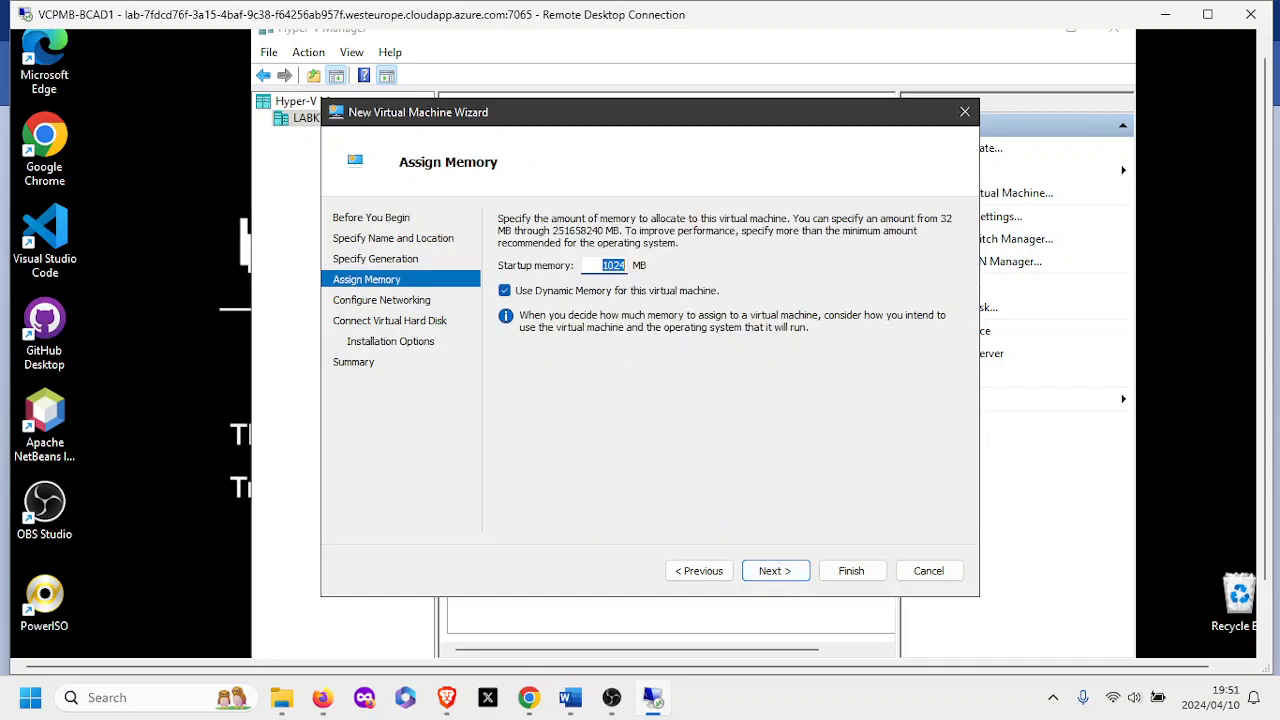
Change the VM's startup memory from 1024 to 2048 MB and go on to networking.
{"action": "left_click", "coordinate": [625, 265]}
{"action": "key", "text": "BackSpace"}
{"action": "key", "text": "BackSpace"}
{"action": "key", "text": "BackSpace"}
{"action": "key", "text": "BackSpace"}
{"action": "type", "text": "20"}
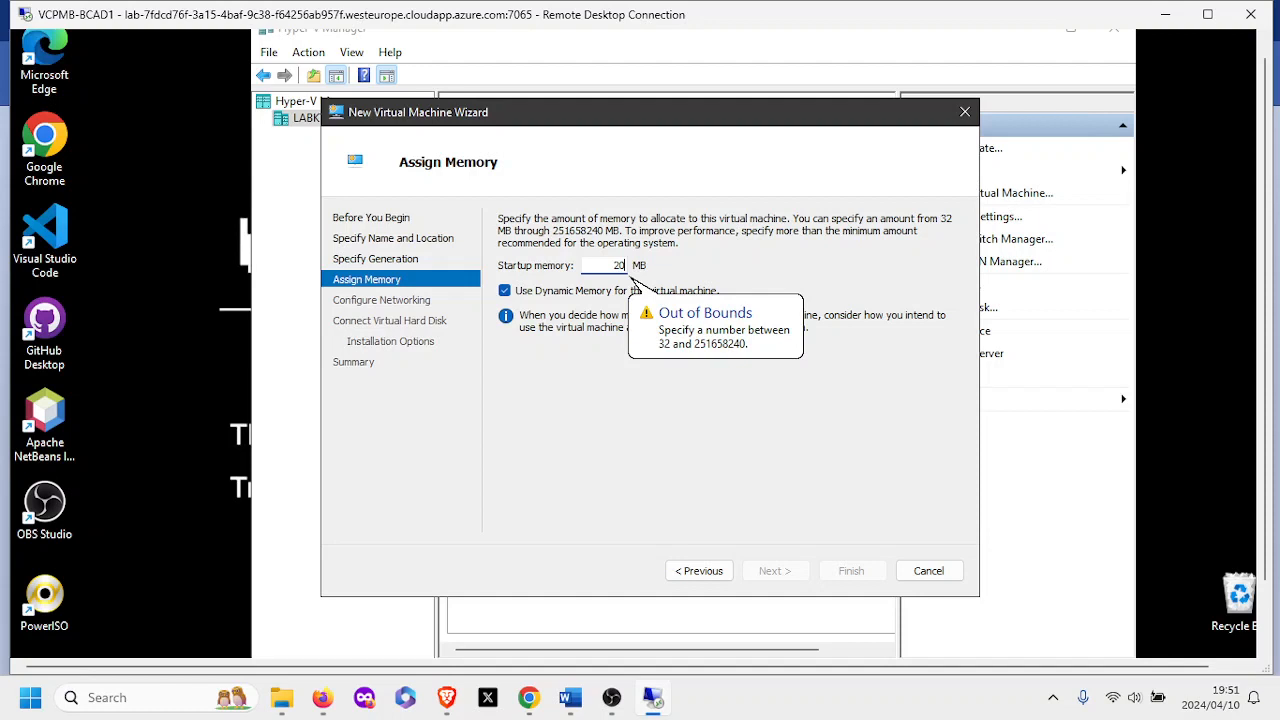
{"action": "type", "text": "48"}
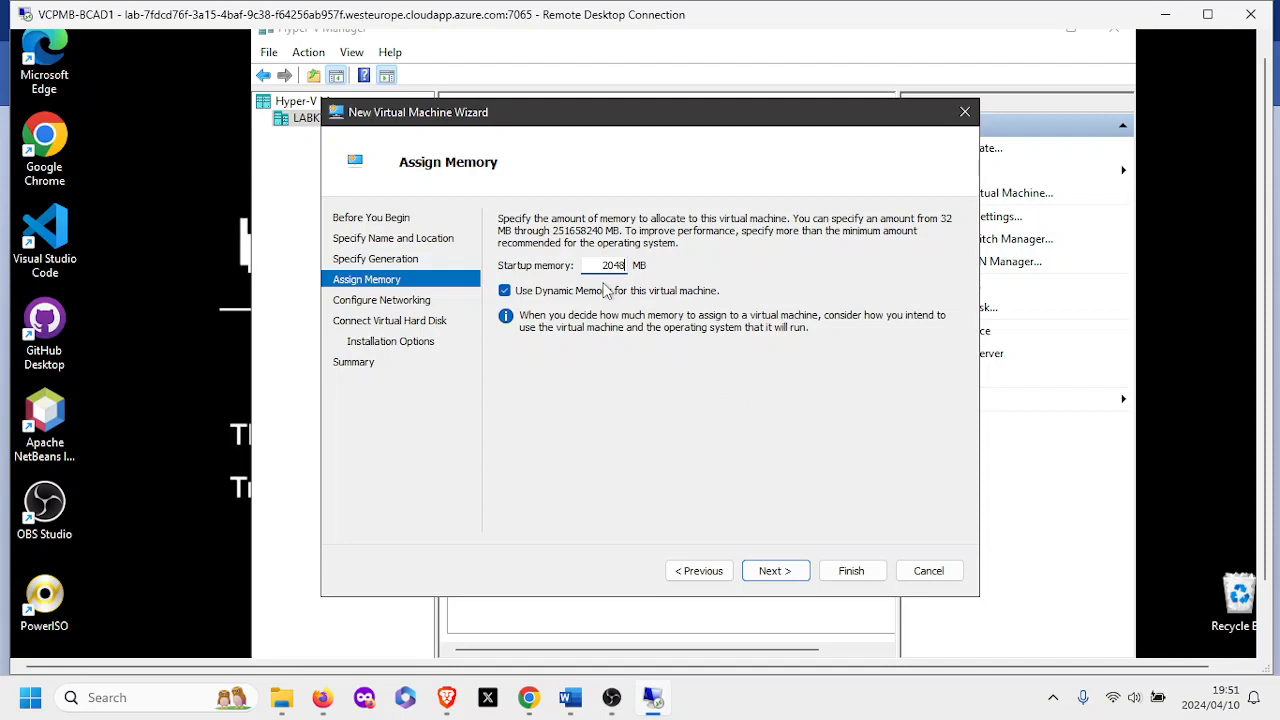
{"action": "left_click", "coordinate": [783, 573]}
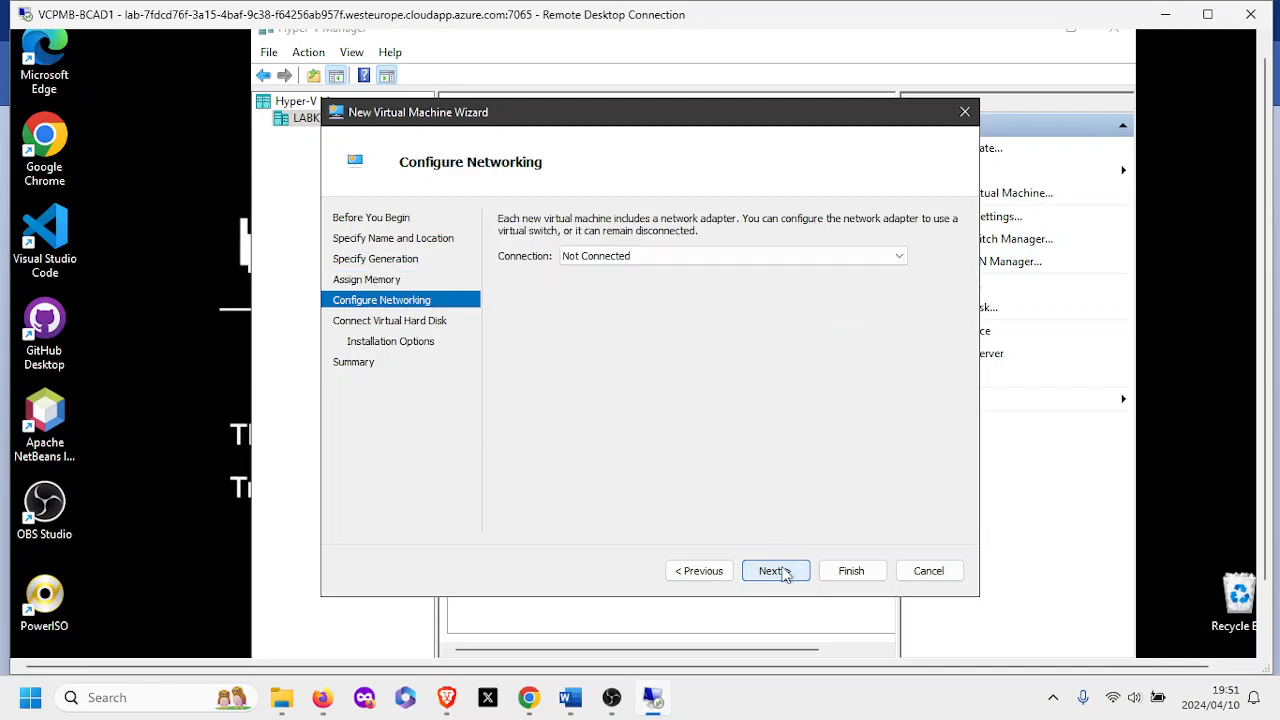
Choose Default Switch as the VM's network connection instead of Not Connected.
{"action": "left_click", "coordinate": [904, 258]}
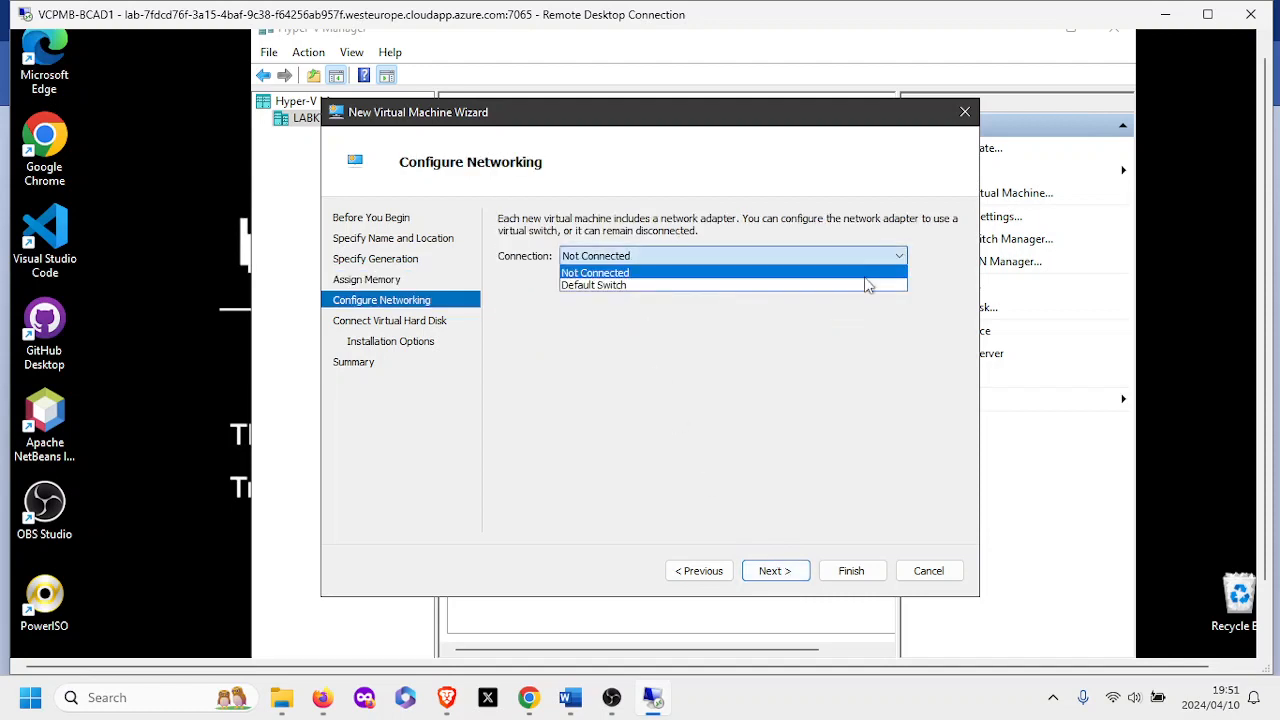
{"action": "left_click", "coordinate": [866, 286]}
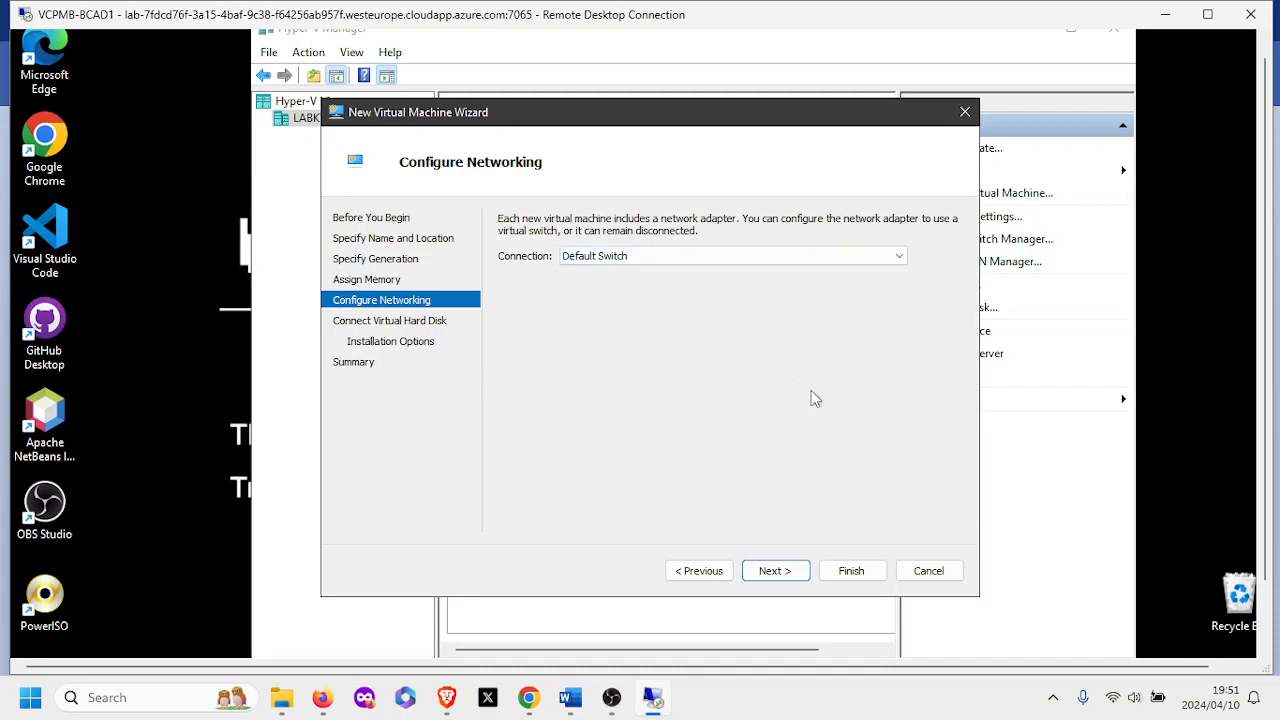
{"action": "left_click", "coordinate": [778, 571]}
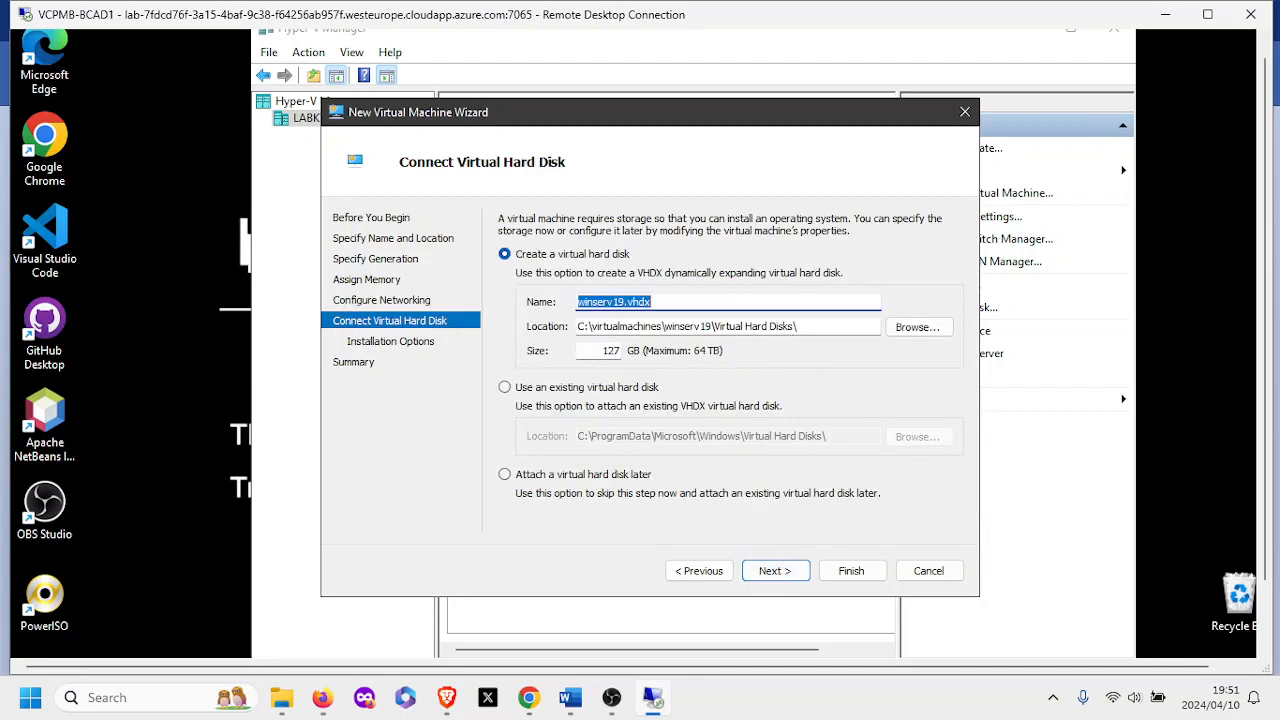
Create the virtual hard disk winserv19.vhdx with a size of 50 GB.
{"action": "left_click_drag", "start_coordinate": [600, 351], "coordinate": [636, 353]}
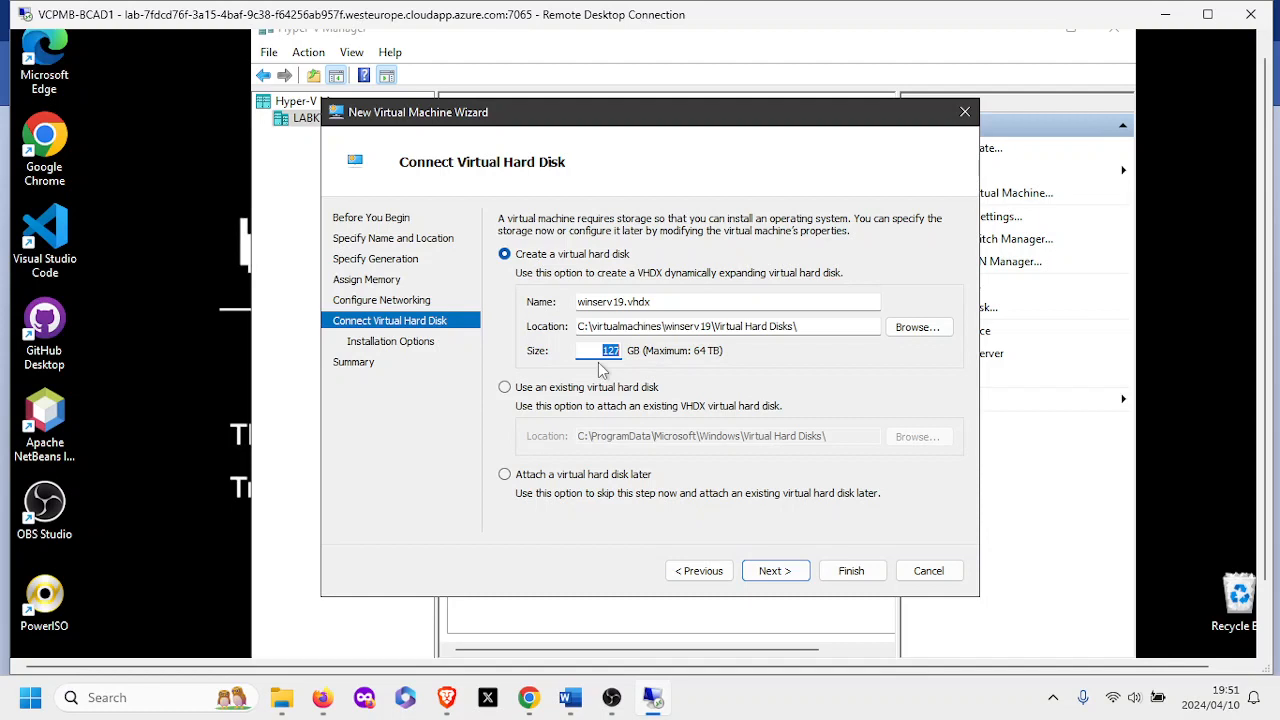
{"action": "type", "text": "60"}
{"action": "key", "text": "BackSpace"}
{"action": "key", "text": "BackSpace"}
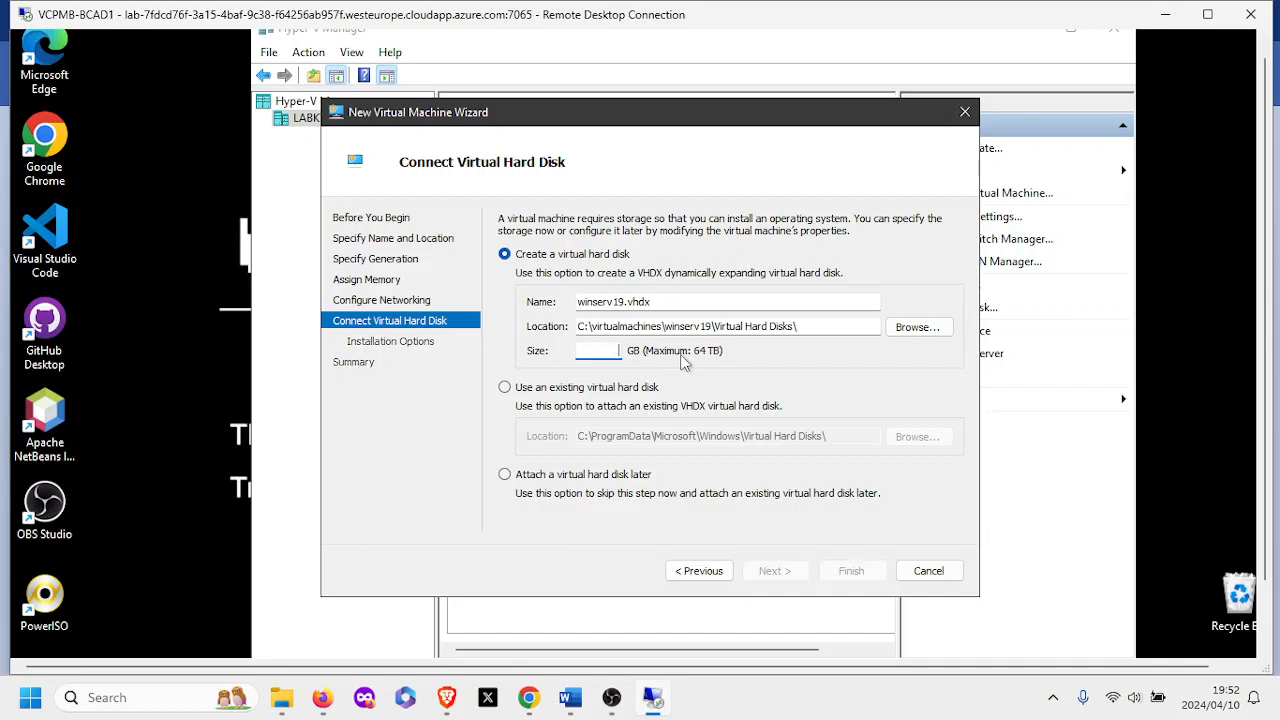
{"action": "type", "text": "50"}
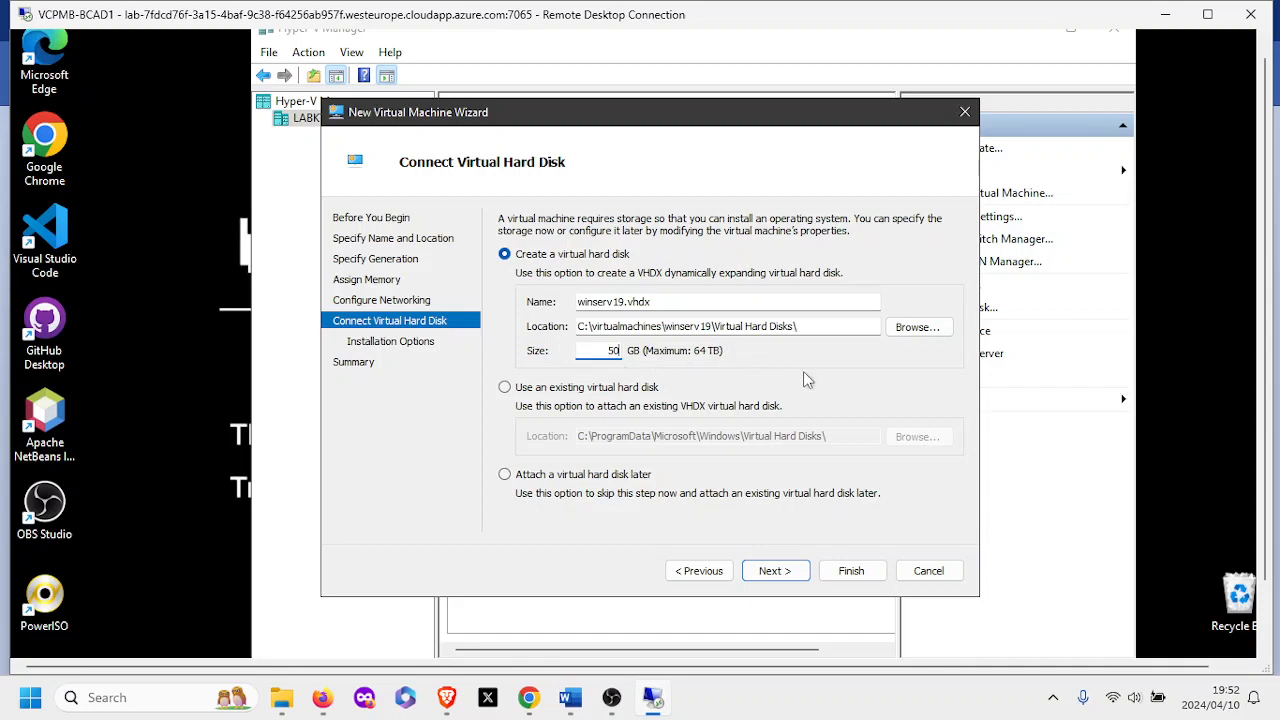
{"action": "left_click", "coordinate": [772, 577]}
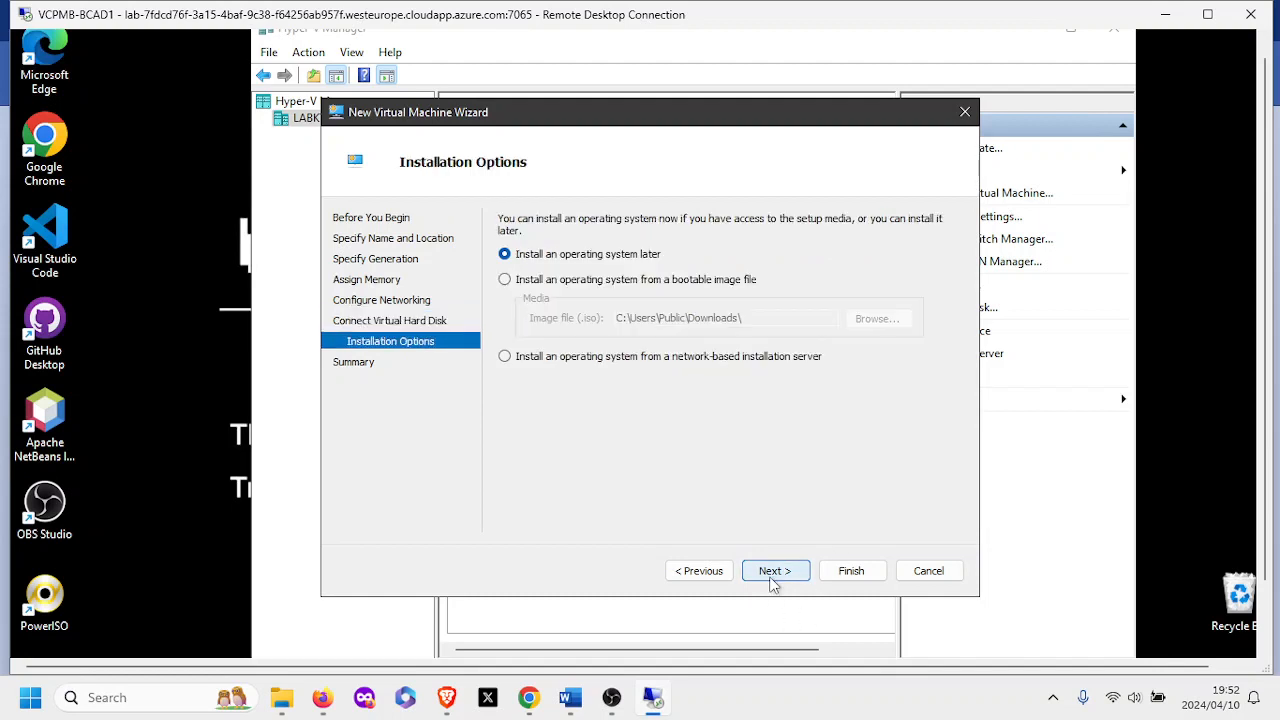
Choose to install the OS from a bootable image file and browse for the ISO.
{"action": "left_click", "coordinate": [505, 282]}
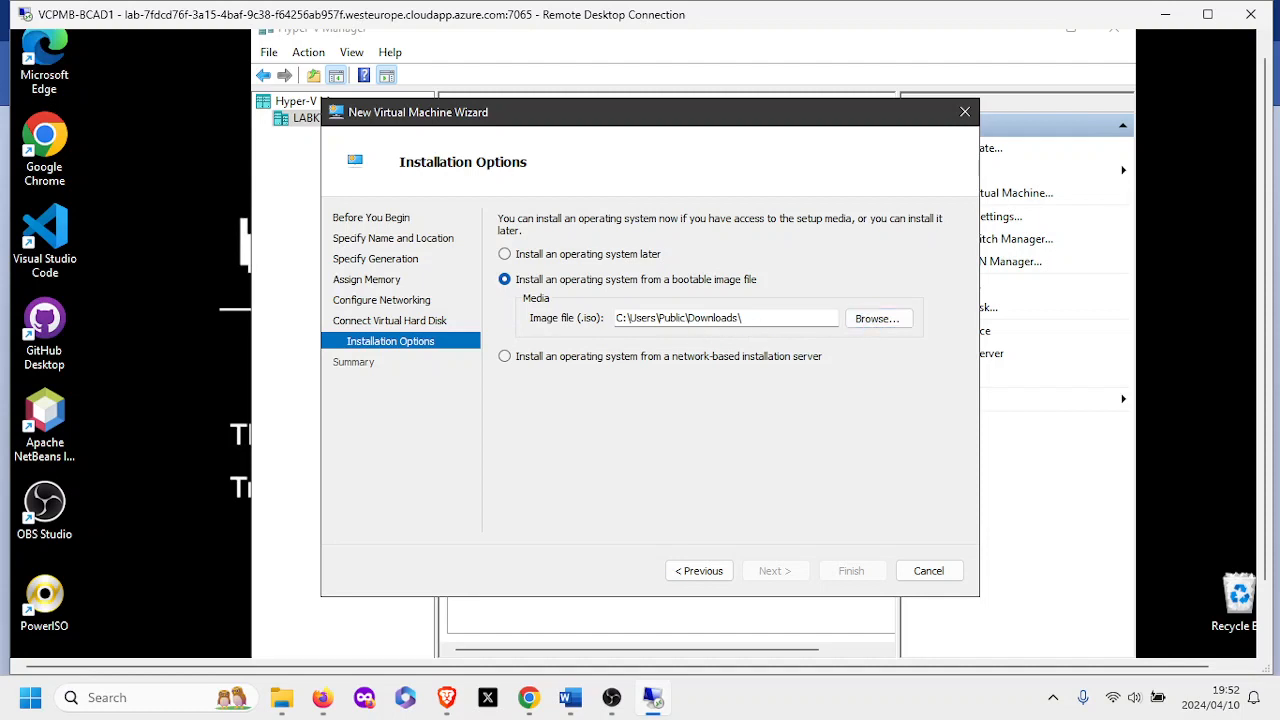
{"action": "left_click", "coordinate": [877, 320]}
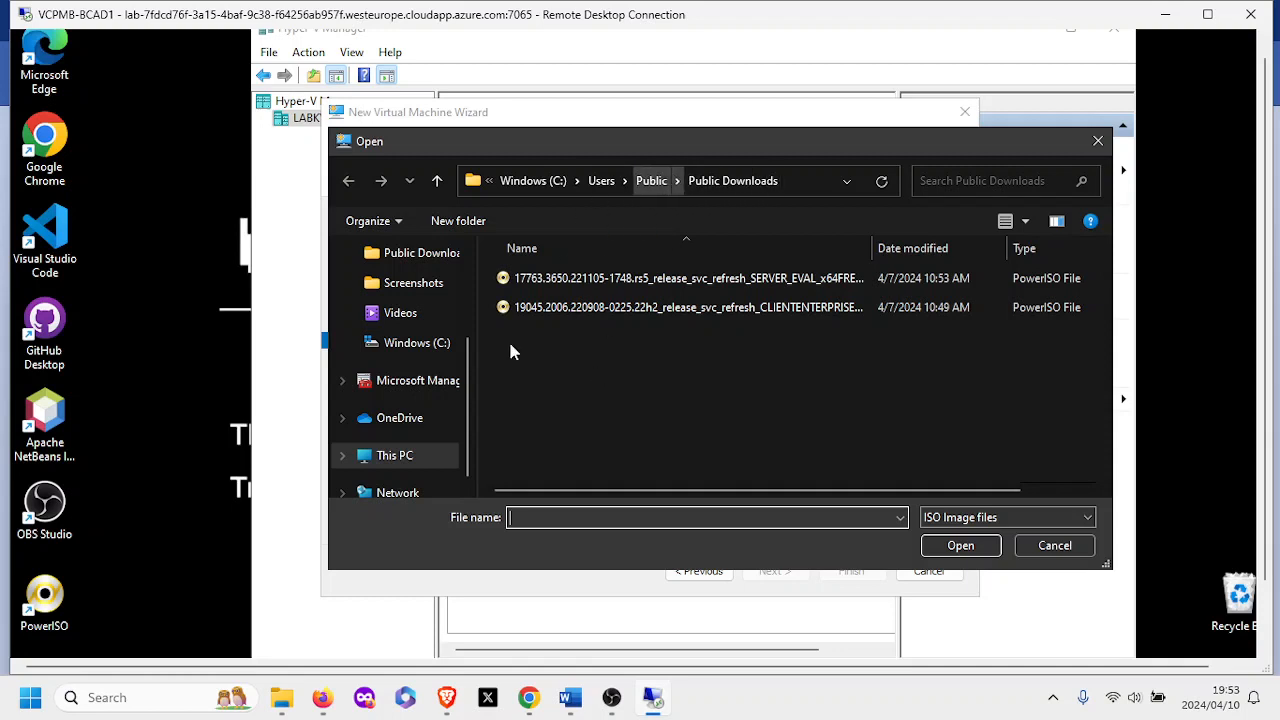
{"action": "left_click", "coordinate": [472, 250]}
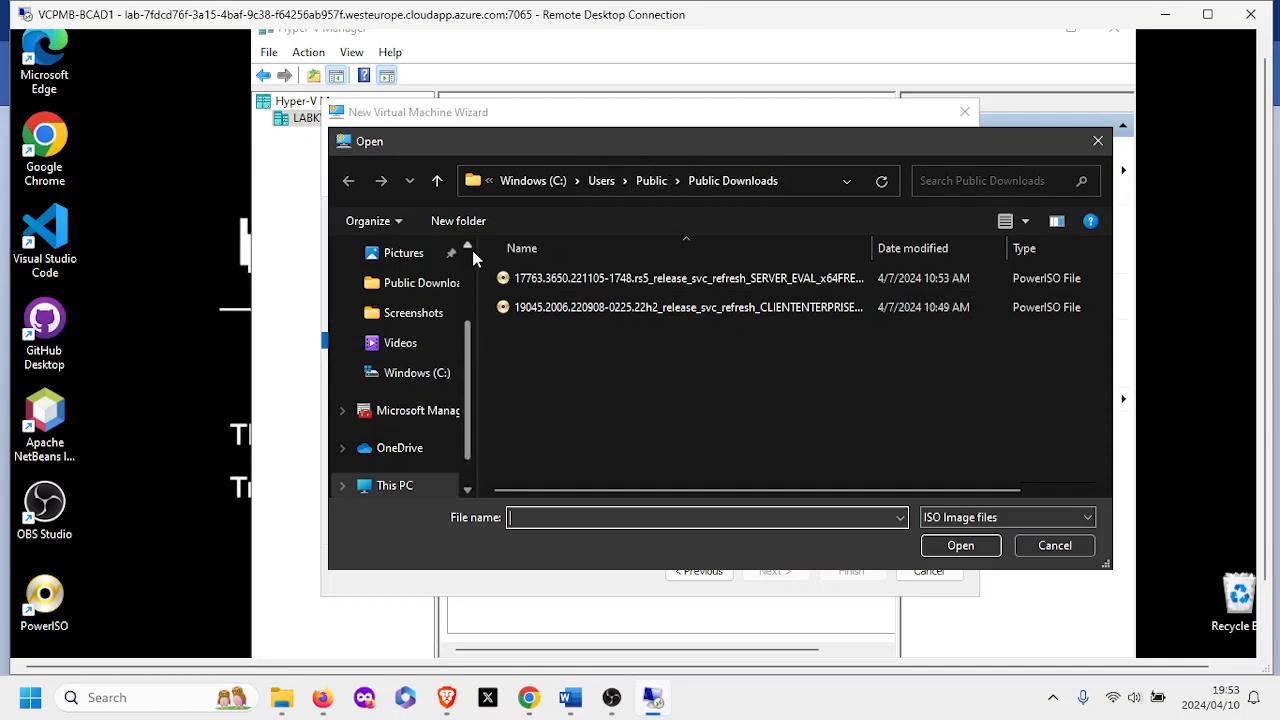
{"action": "scroll", "coordinate": [471, 251], "scroll_direction": "up", "scroll_amount": 2}
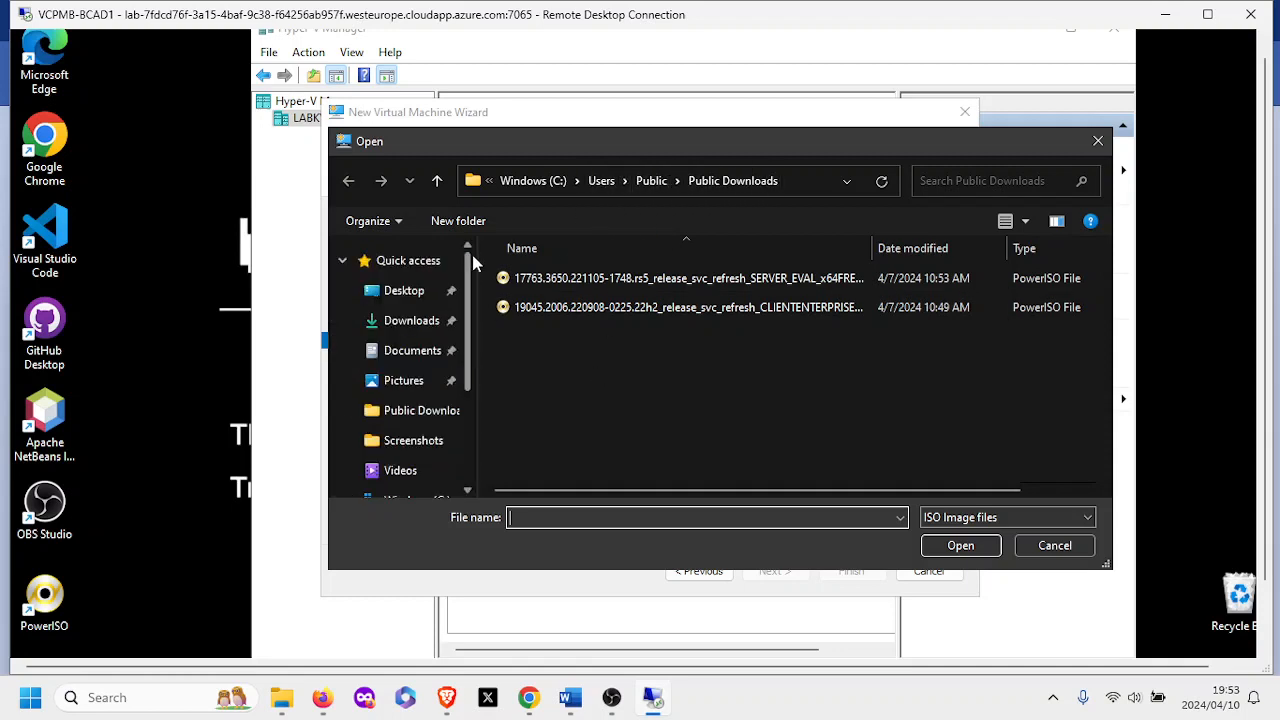
{"action": "left_click", "coordinate": [403, 320]}
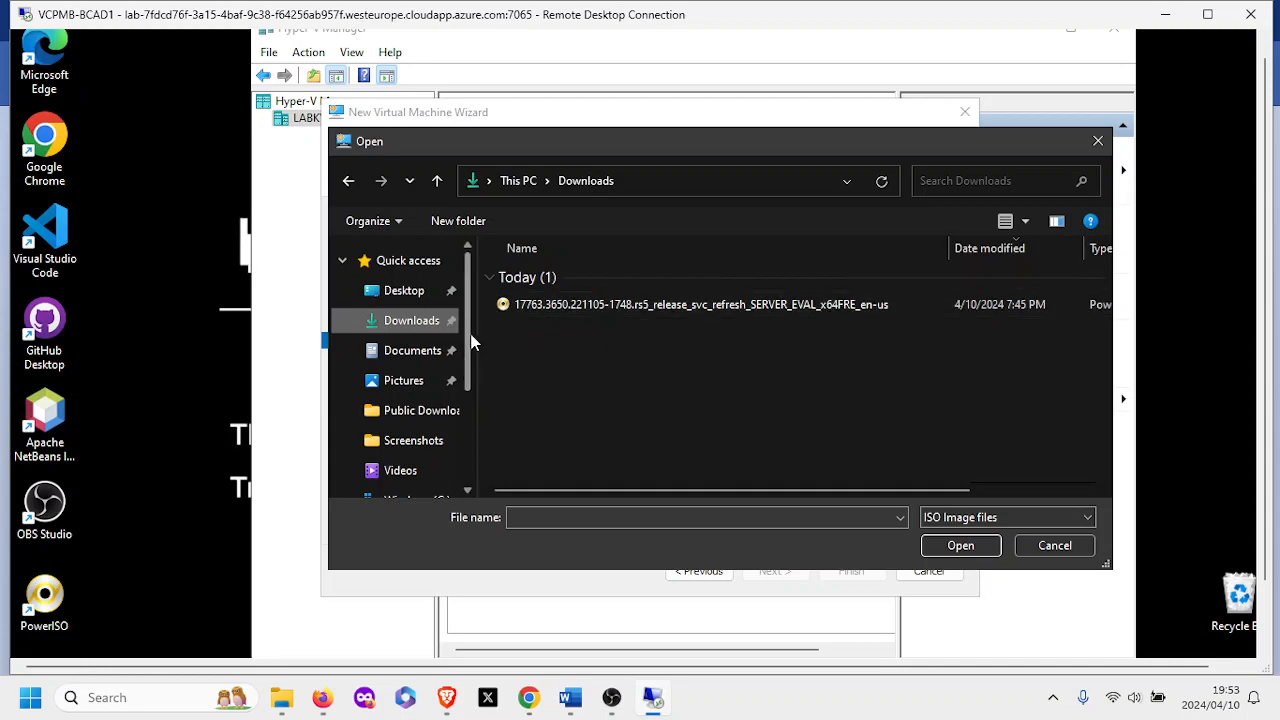
Pick the SERVER_EVAL ISO in C:\Users\Public\Public Downloads as the boot image.
{"action": "left_click_drag", "start_coordinate": [467, 336], "coordinate": [467, 410]}
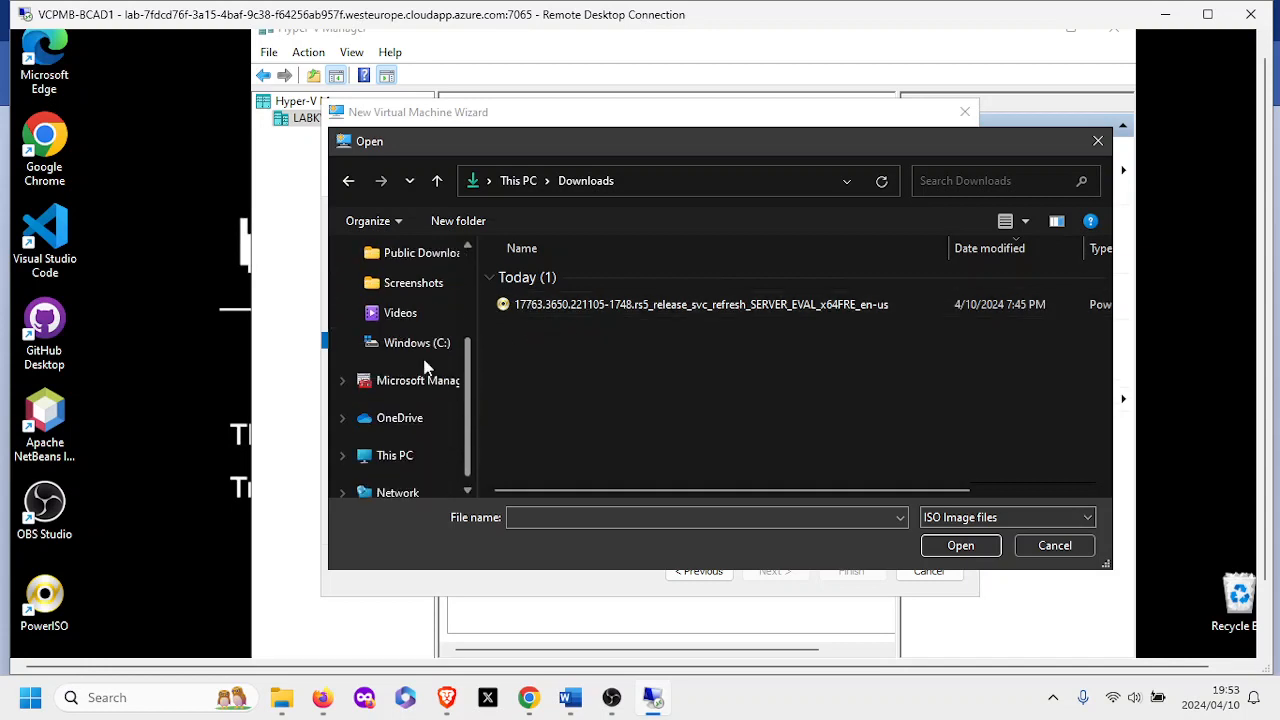
{"action": "left_click", "coordinate": [417, 345]}
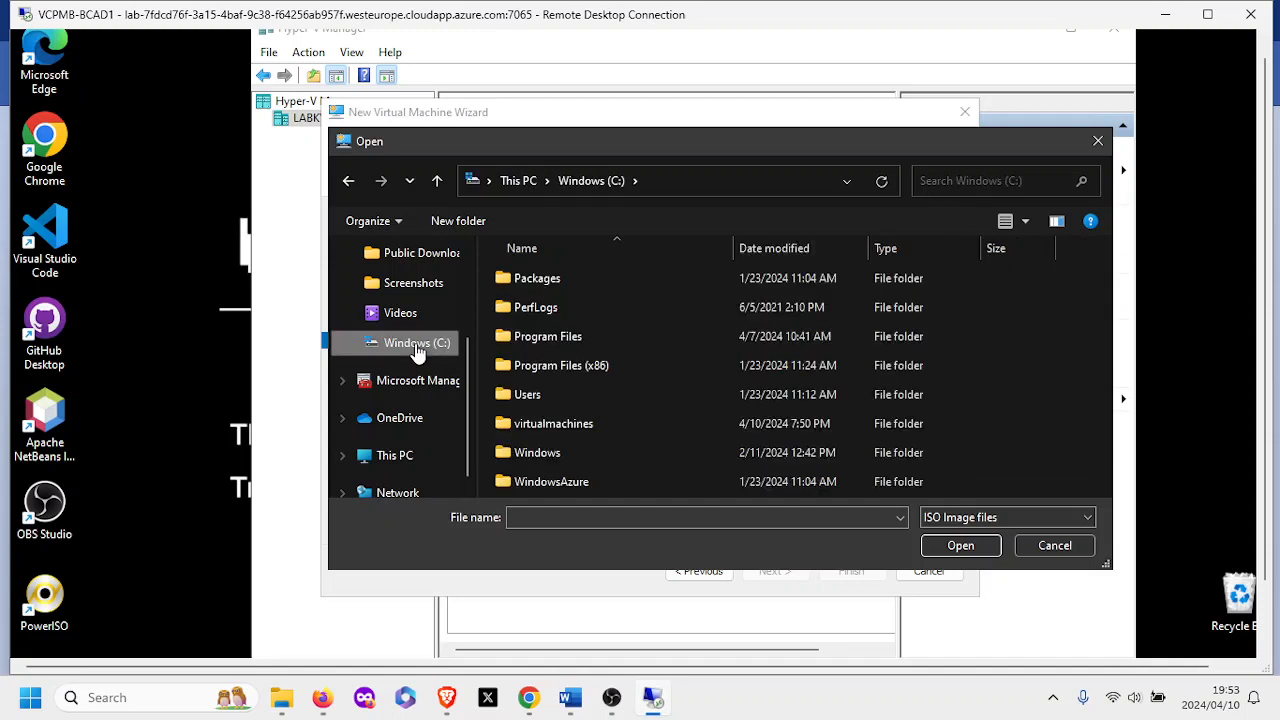
{"action": "double_click", "coordinate": [522, 396]}
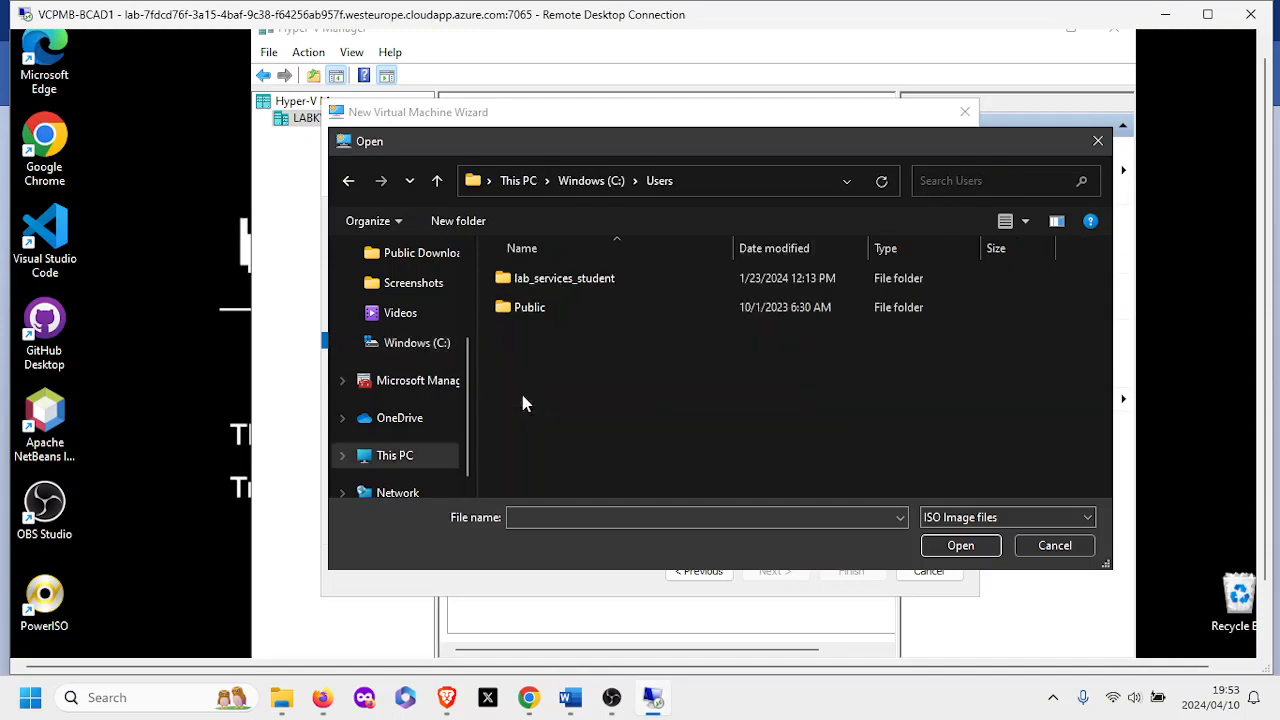
{"action": "double_click", "coordinate": [528, 308]}
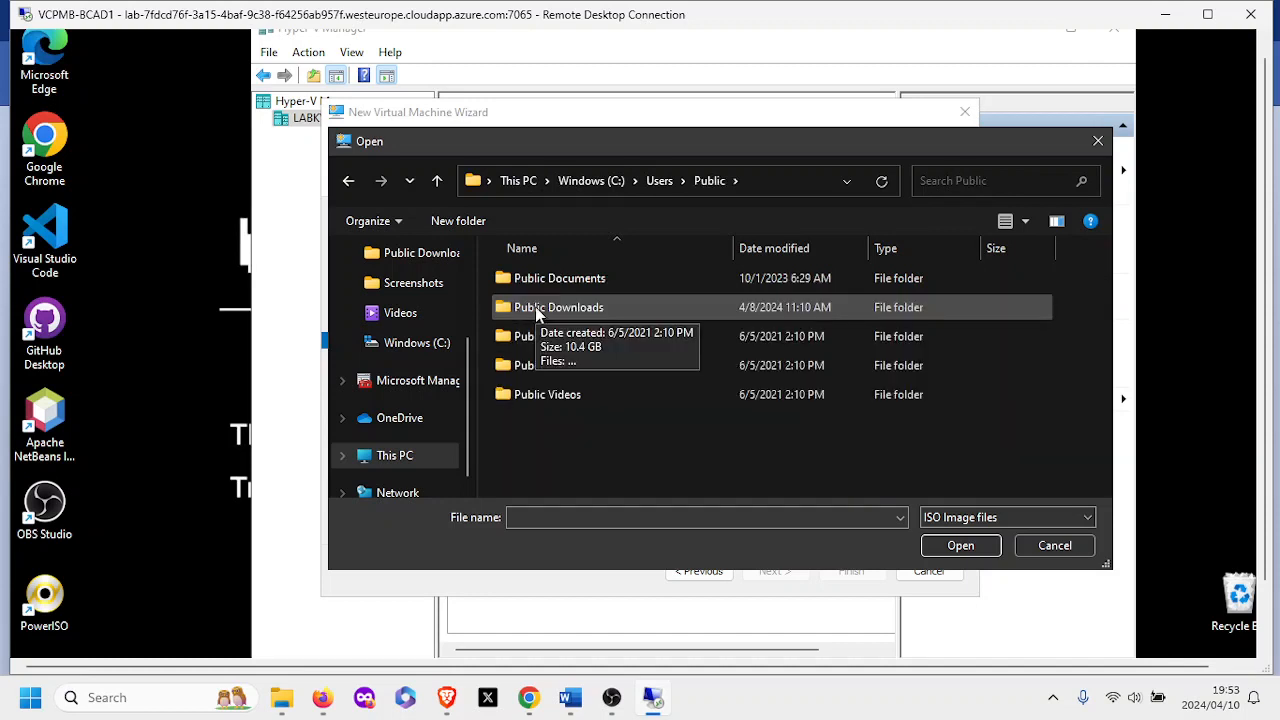
{"action": "double_click", "coordinate": [535, 306]}
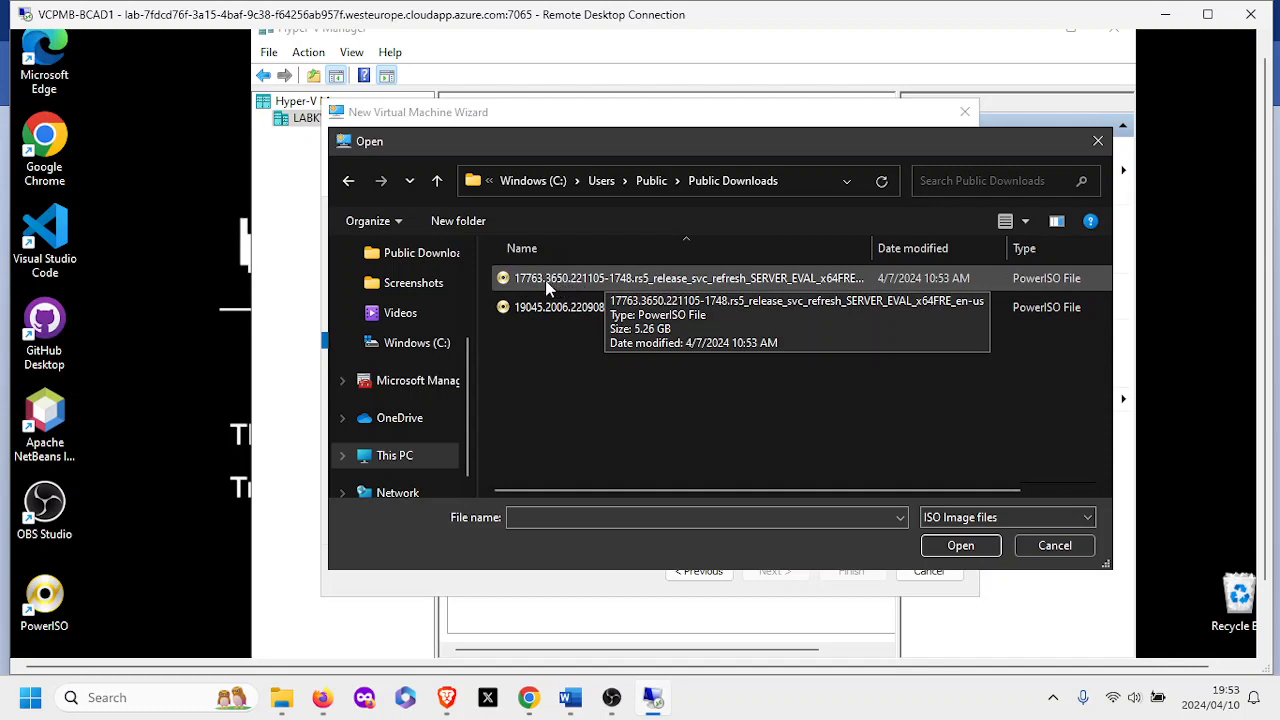
{"action": "left_click", "coordinate": [543, 287]}
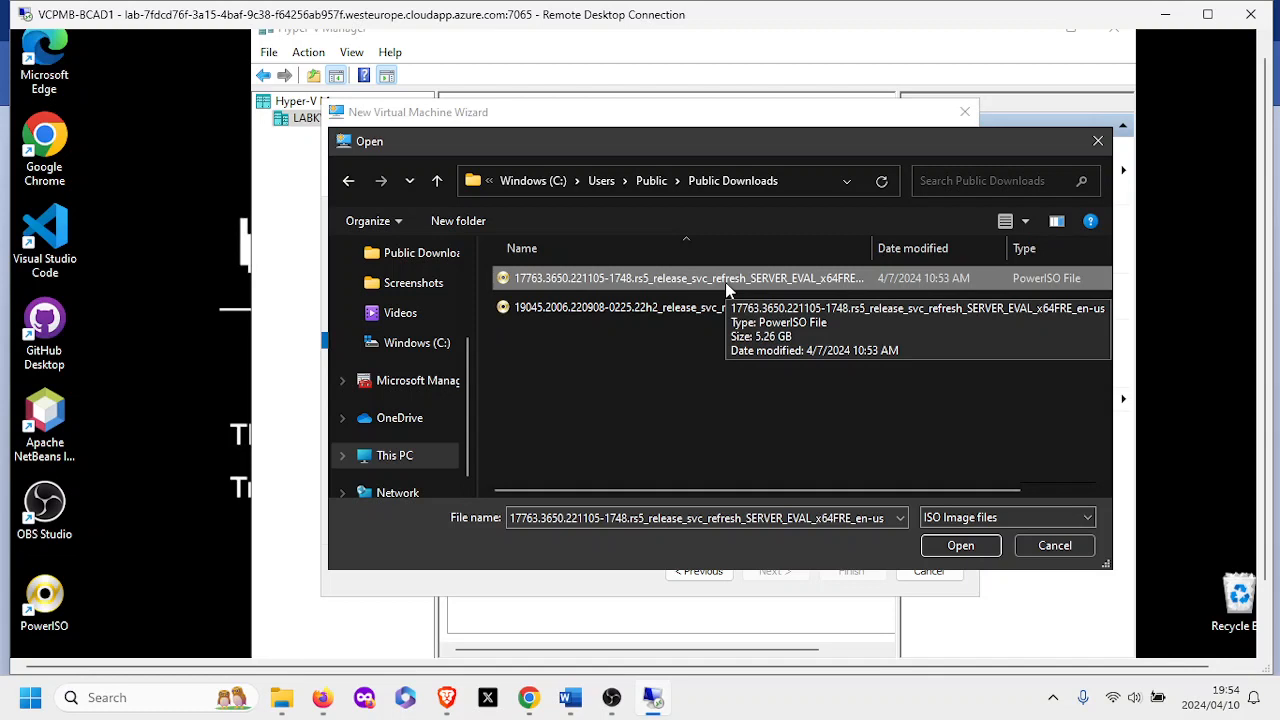
{"action": "left_click", "coordinate": [960, 545]}
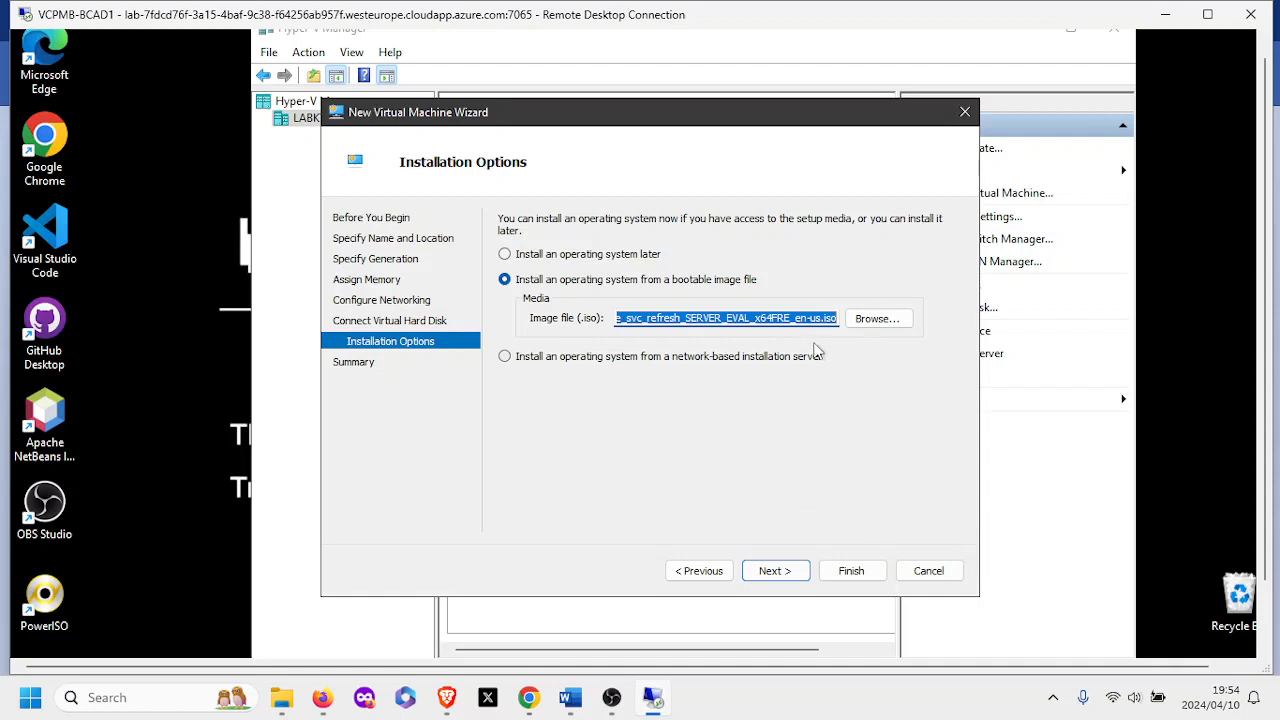
Review the summary and finish creating the Generation 2 winserv19 VM.
{"action": "left_click", "coordinate": [772, 571]}
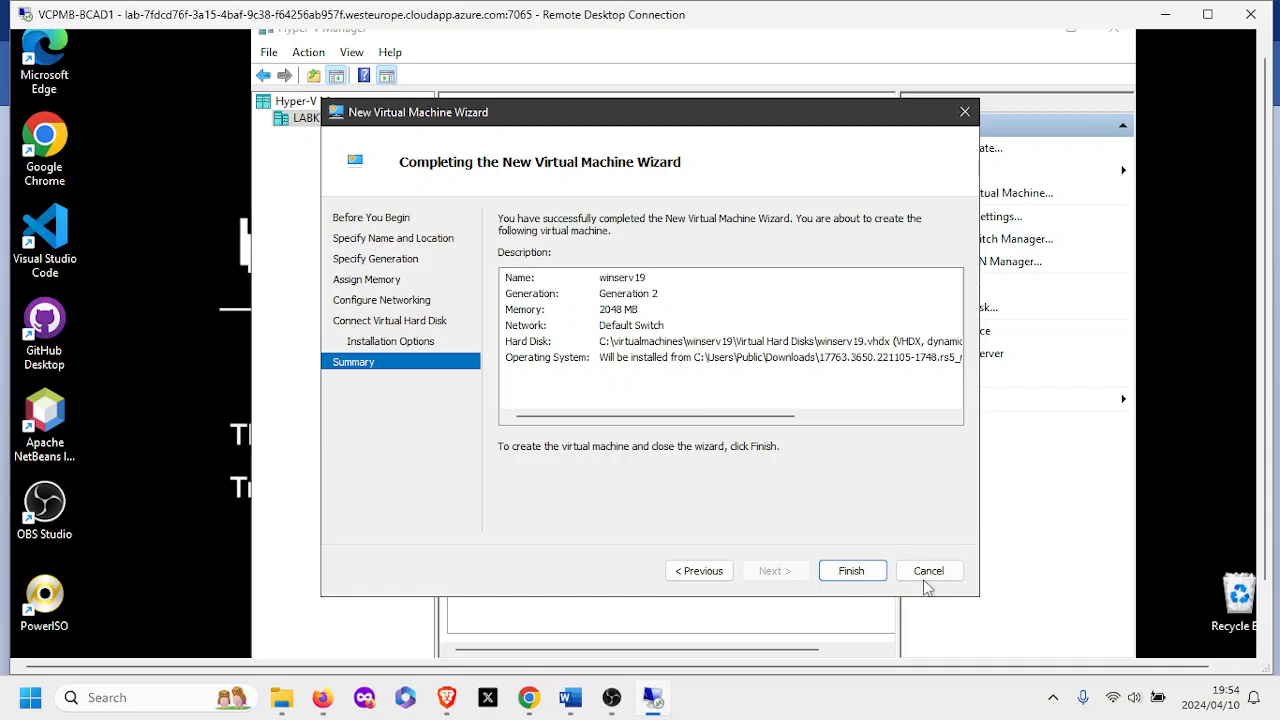
{"action": "left_click", "coordinate": [862, 578]}
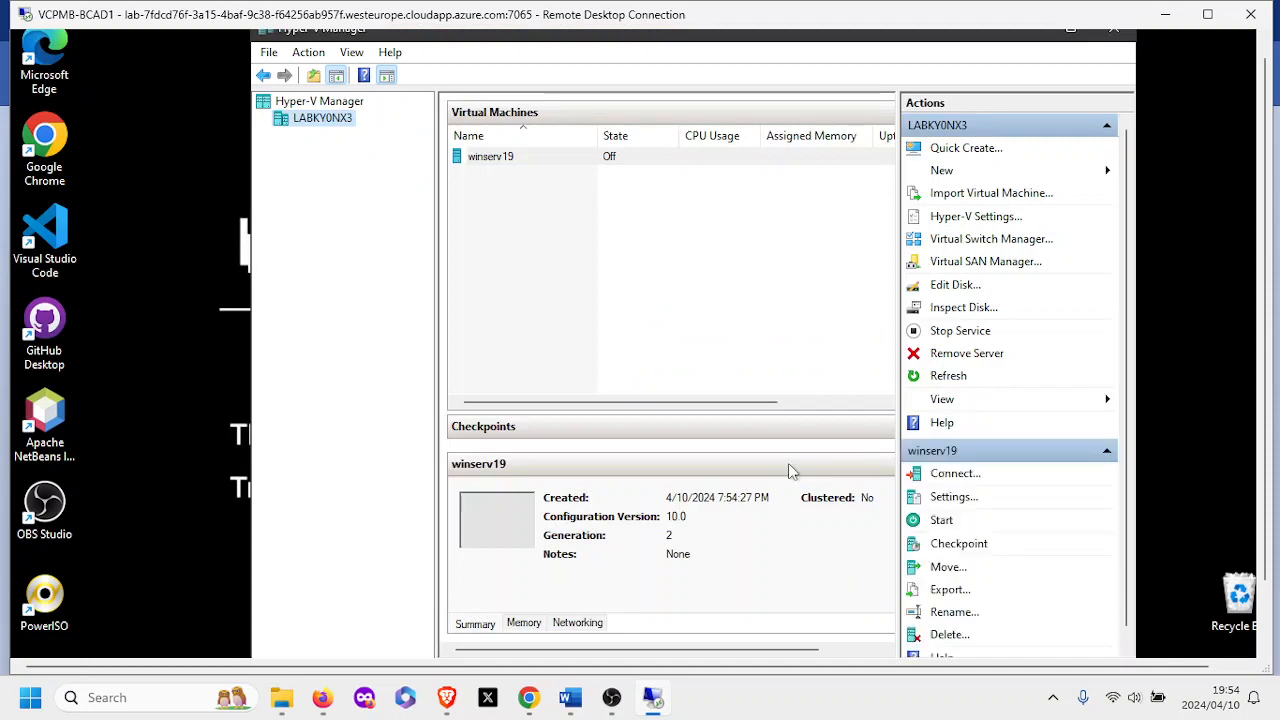
Select winserv19 in the Virtual Machines list and open its Settings.
{"action": "left_click", "coordinate": [537, 159]}
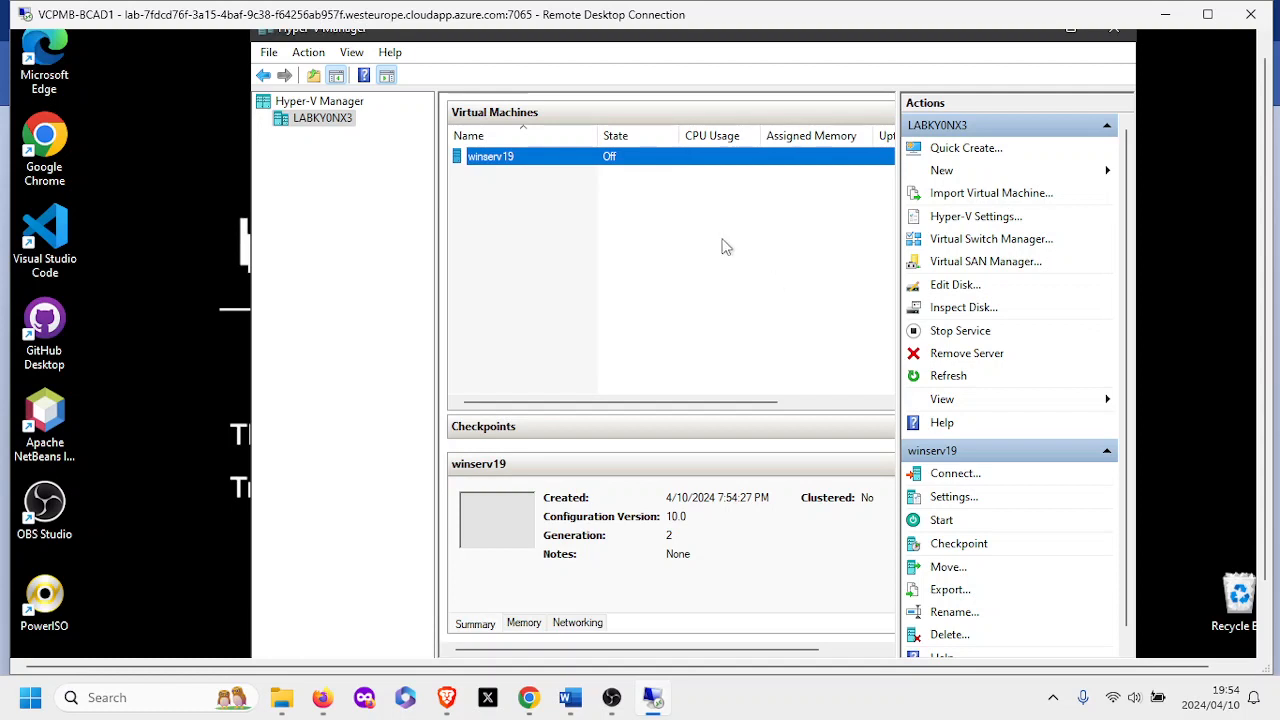
{"action": "left_click", "coordinate": [966, 505]}
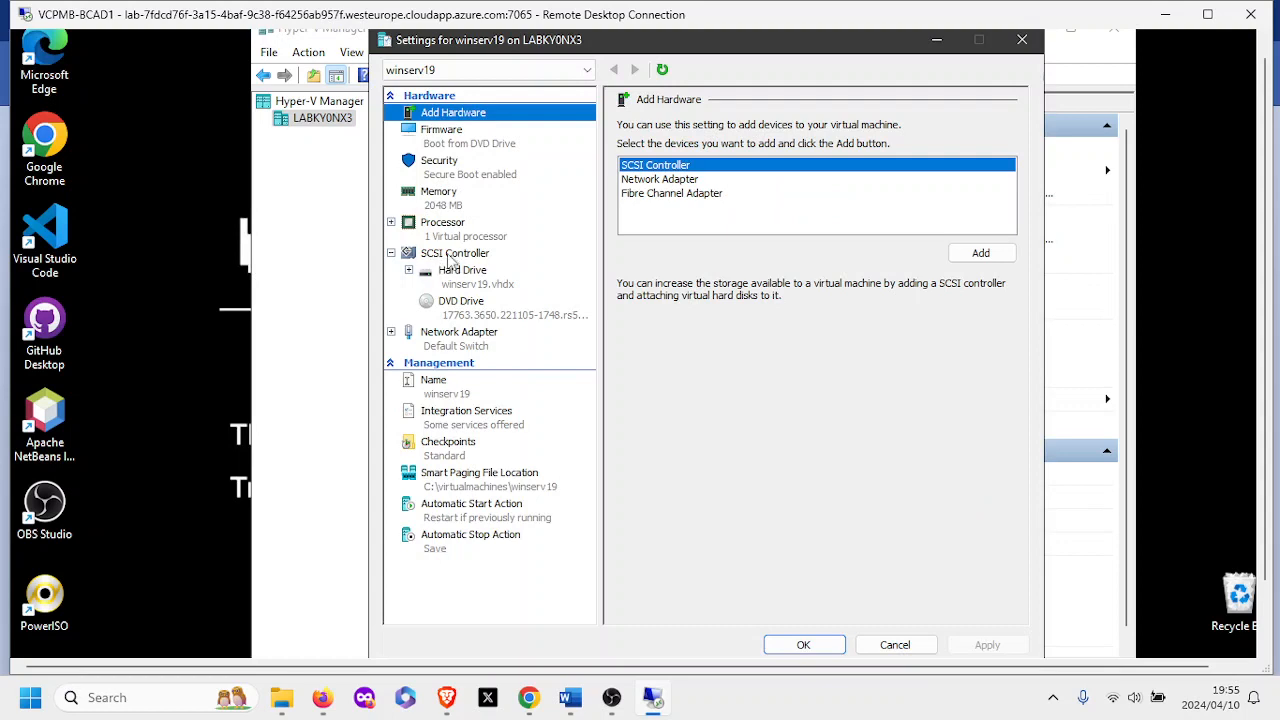
Check winserv19's SCSI DVD drive, accept the settings, and open its console window.
{"action": "left_click", "coordinate": [465, 256]}
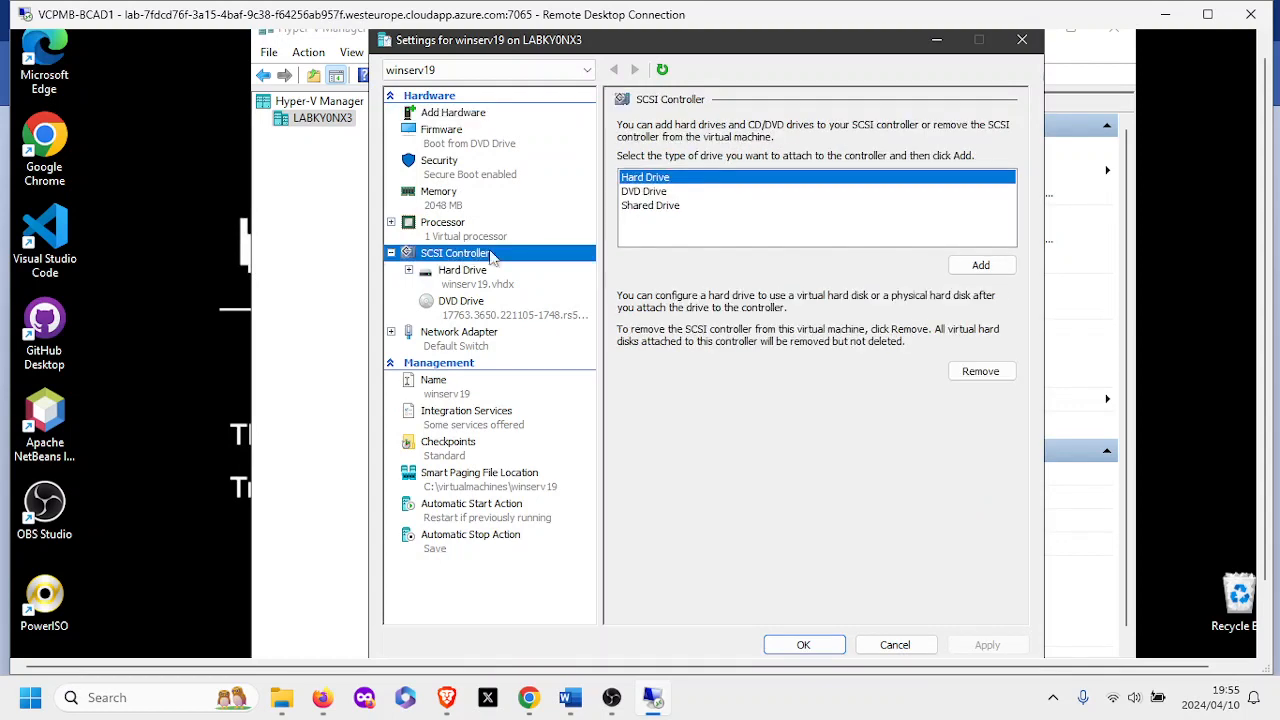
{"action": "left_click", "coordinate": [649, 192]}
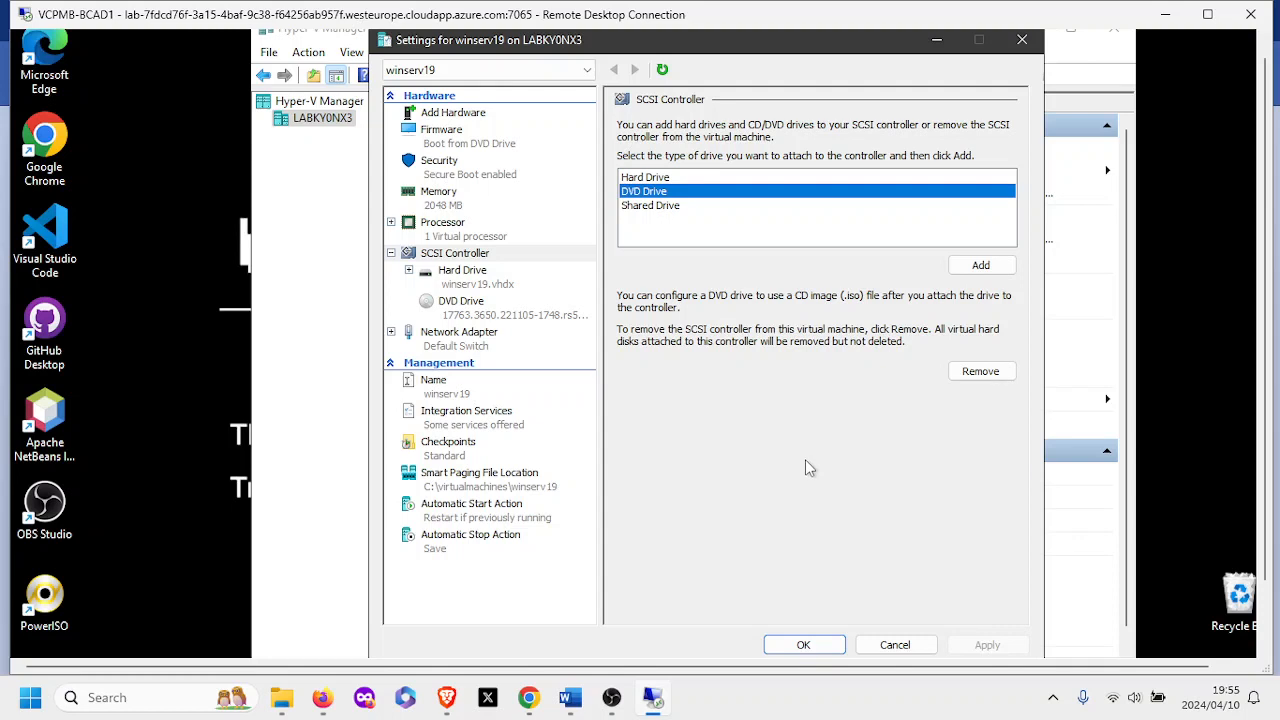
{"action": "left_click", "coordinate": [800, 645]}
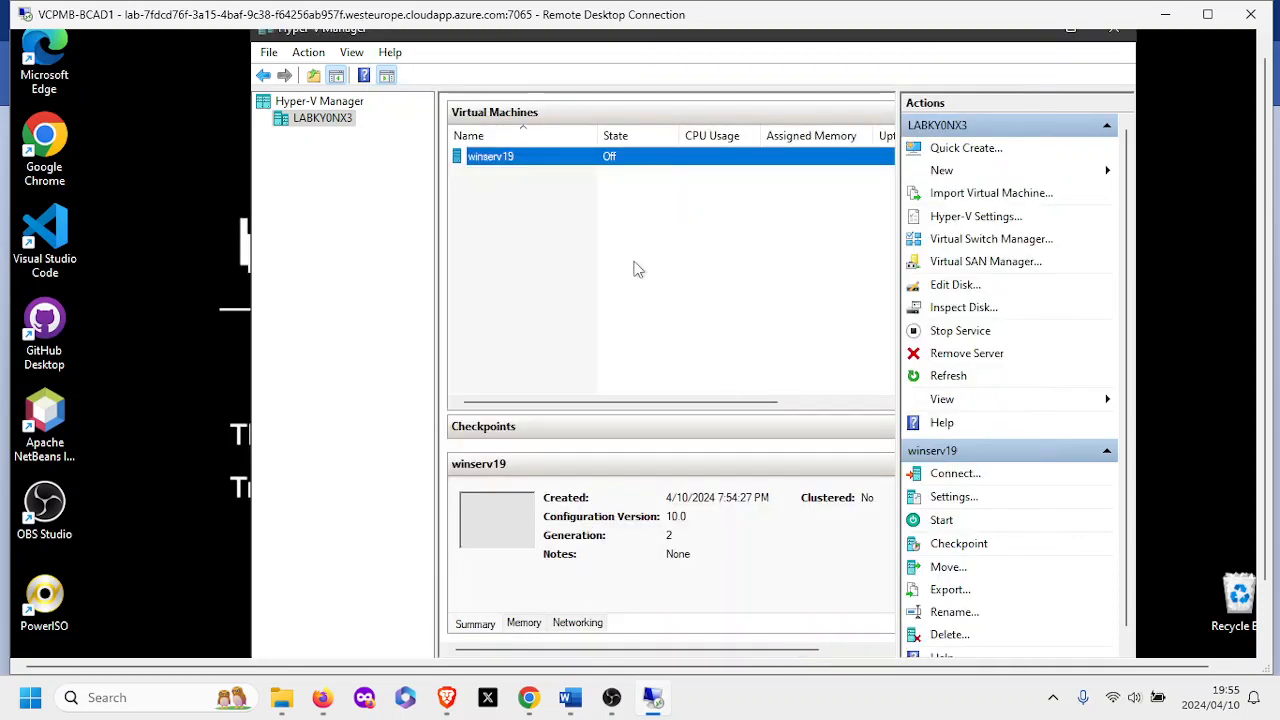
{"action": "double_click", "coordinate": [536, 161]}
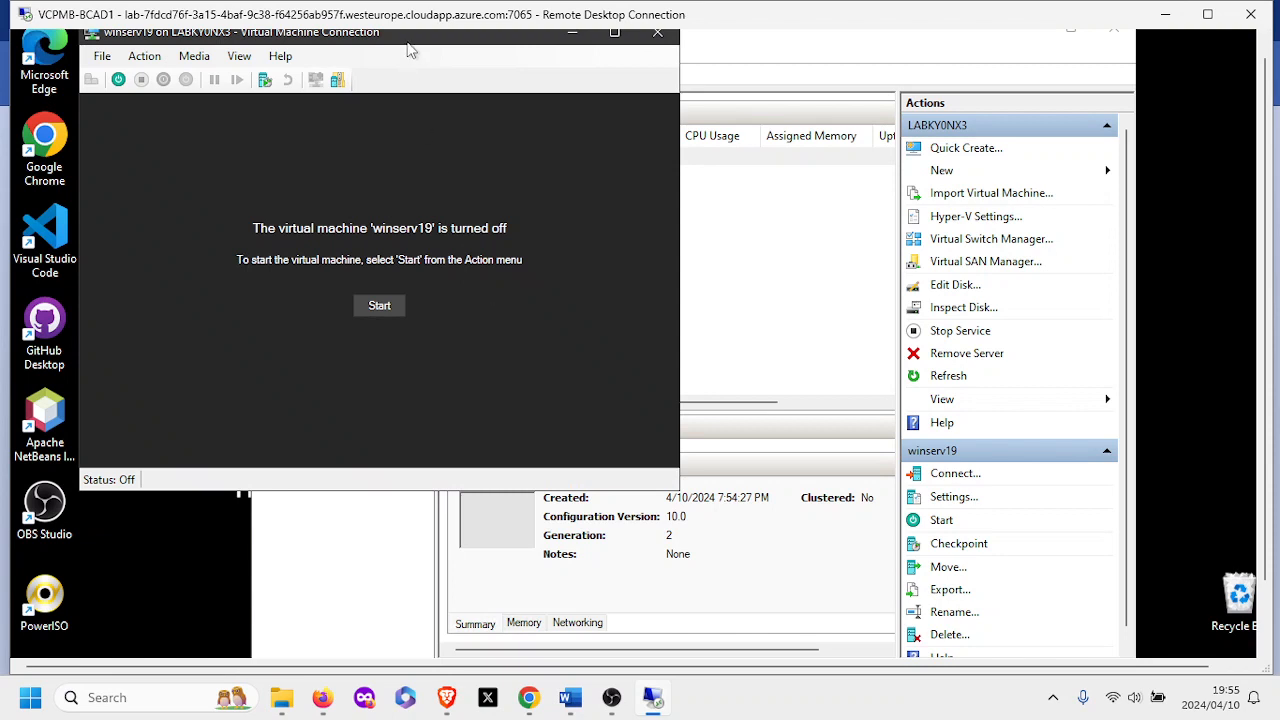
Start winserv19 from its console and let it boot into Windows Server 2019 Setup.
{"action": "left_click_drag", "start_coordinate": [409, 45], "coordinate": [619, 123]}
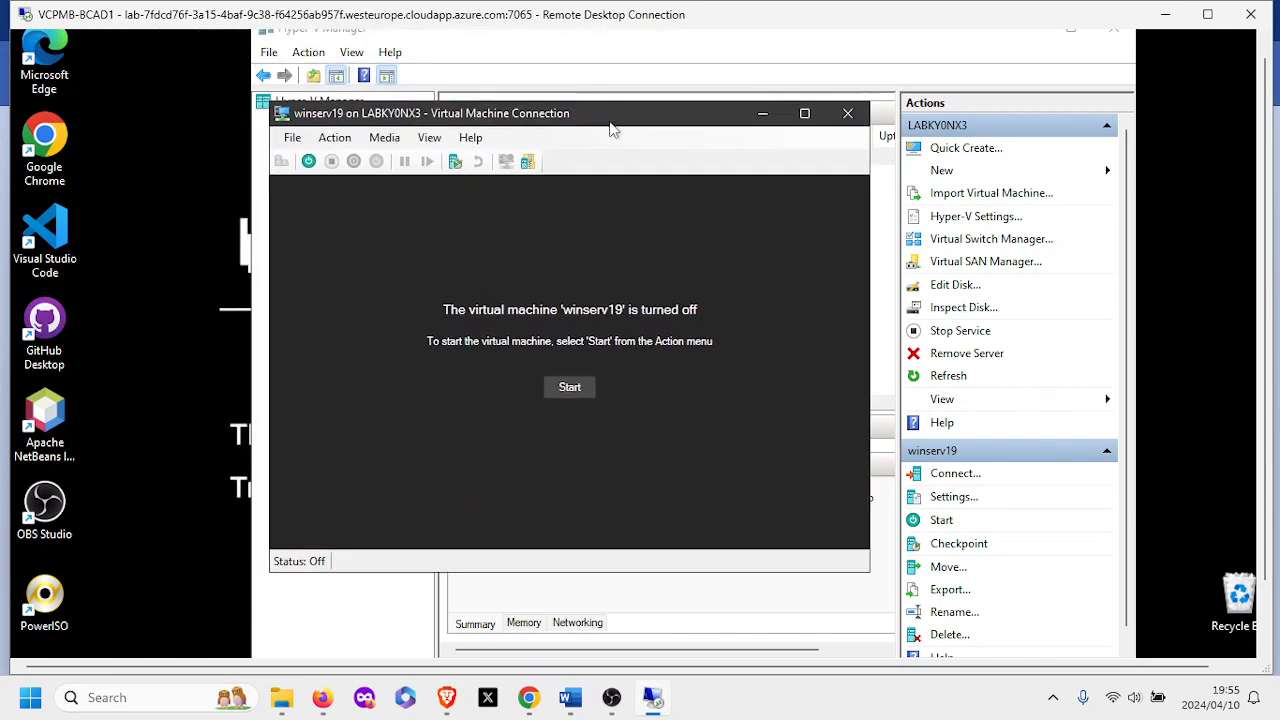
{"action": "left_click", "coordinate": [587, 388]}
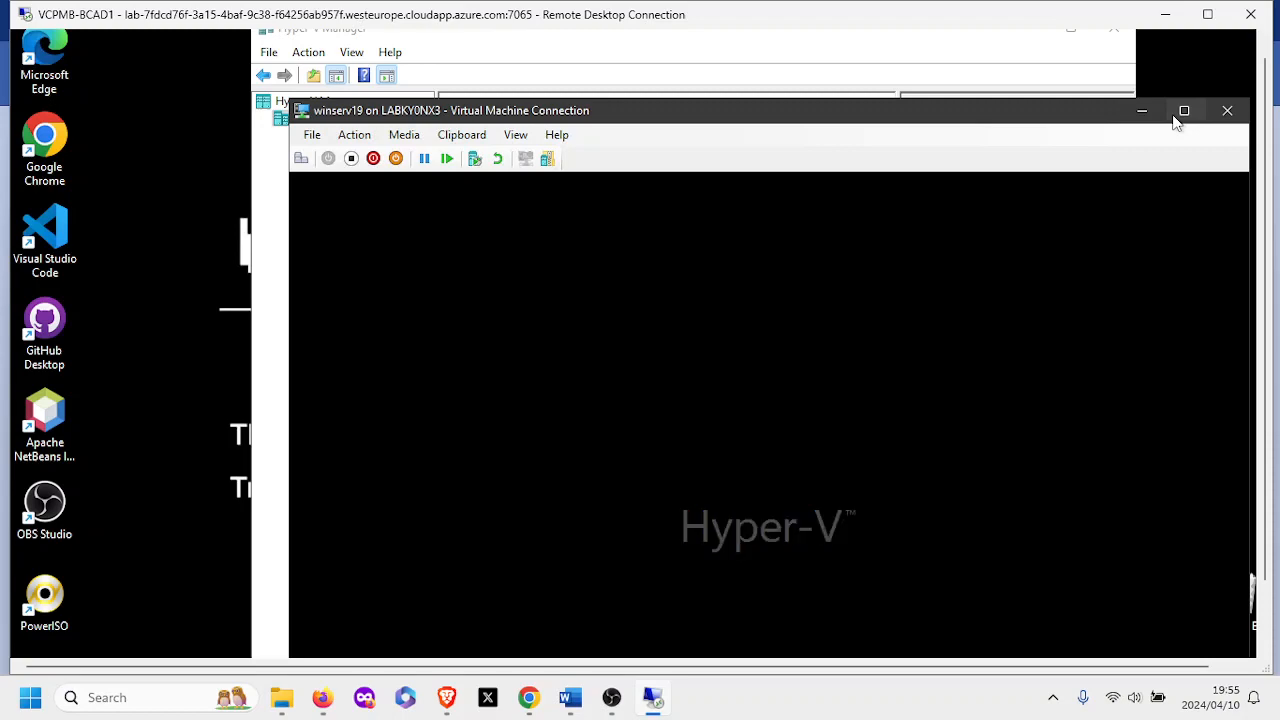
{"action": "left_click_drag", "start_coordinate": [977, 123], "coordinate": [900, 40]}
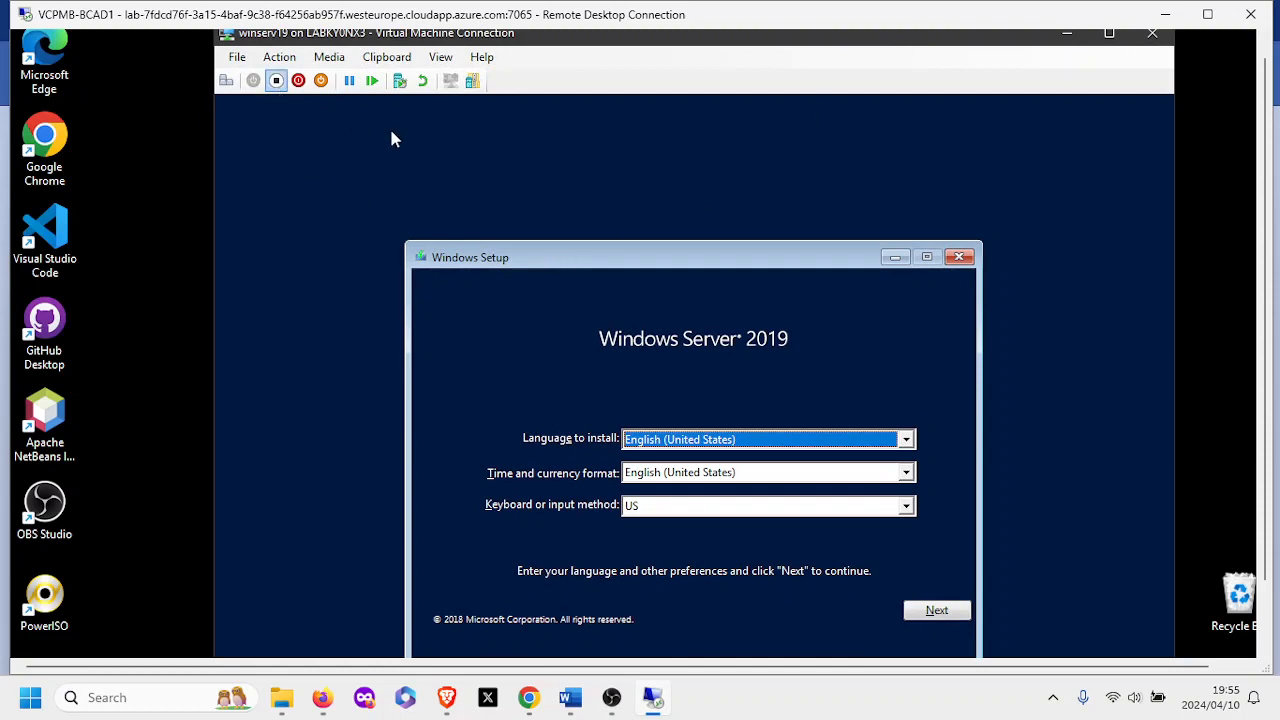
{"action": "left_click_drag", "start_coordinate": [641, 42], "coordinate": [667, 258]}
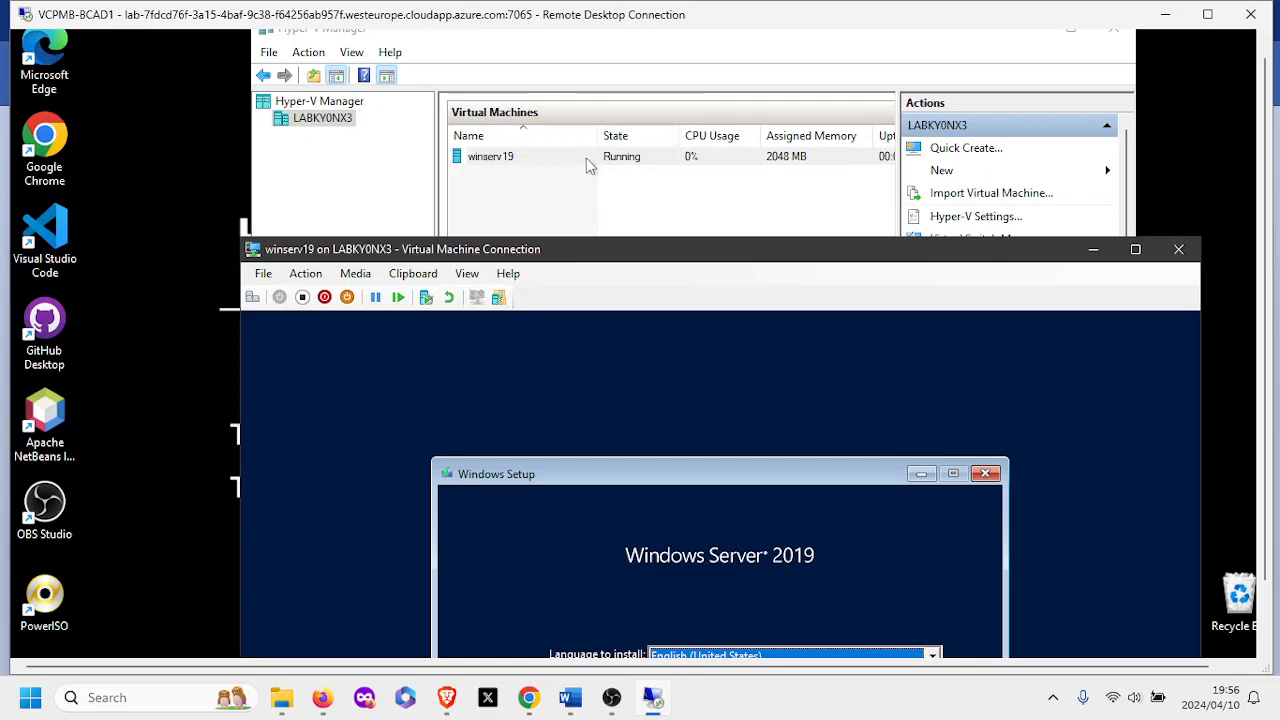
{"action": "left_click_drag", "start_coordinate": [605, 258], "coordinate": [583, 52]}
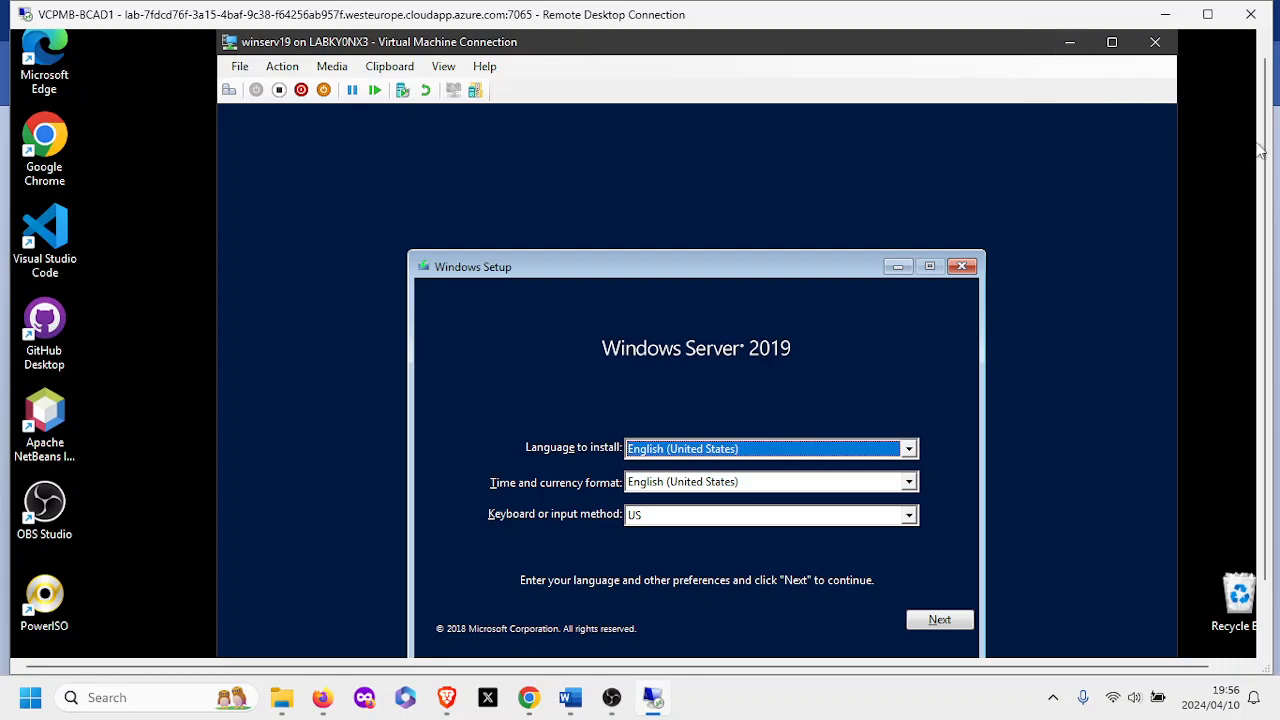
{"action": "left_click_drag", "start_coordinate": [1262, 150], "coordinate": [1262, 214]}
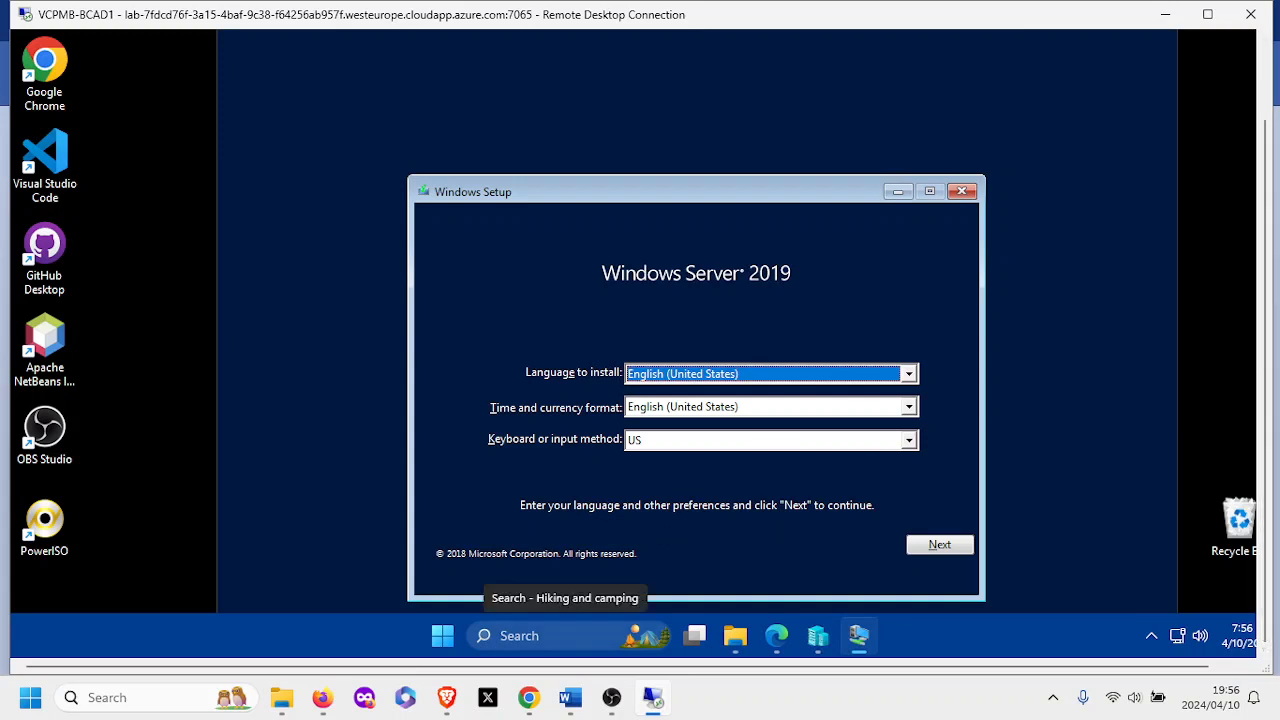
Launch Snipping Tool and capture a rectangle around the VM's Setup window.
{"action": "left_click", "coordinate": [563, 636]}
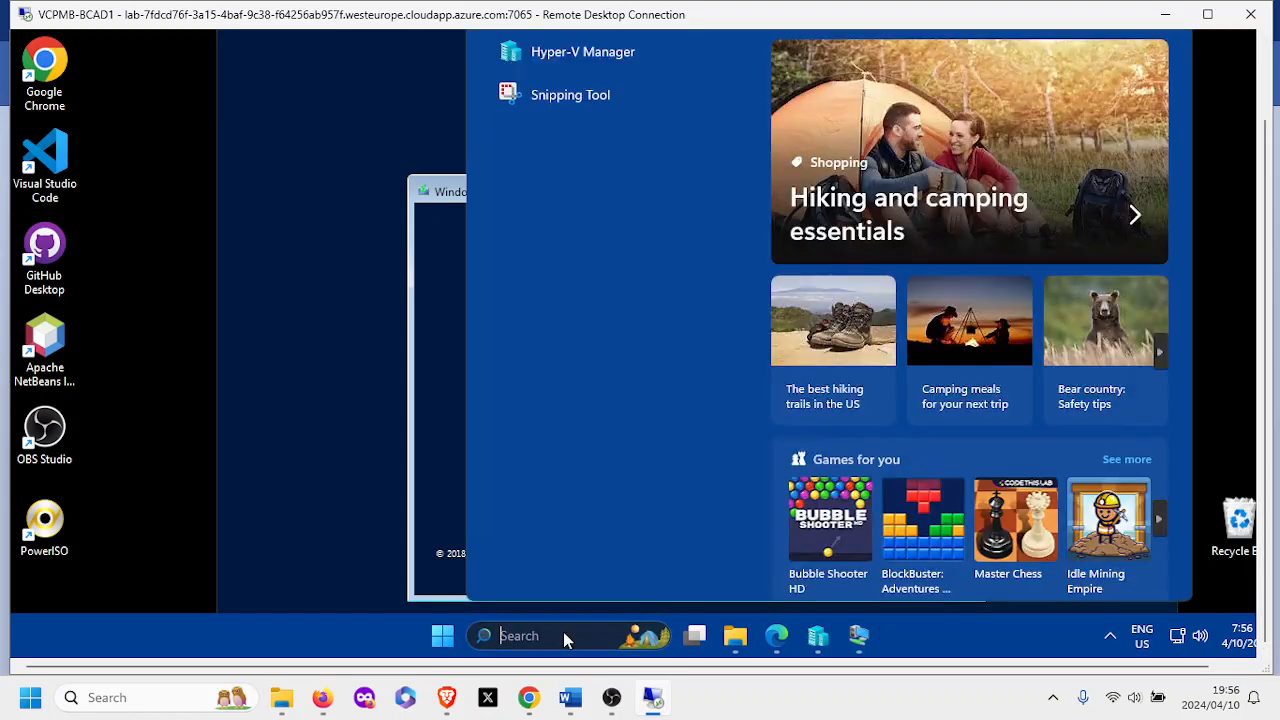
{"action": "left_click", "coordinate": [533, 108]}
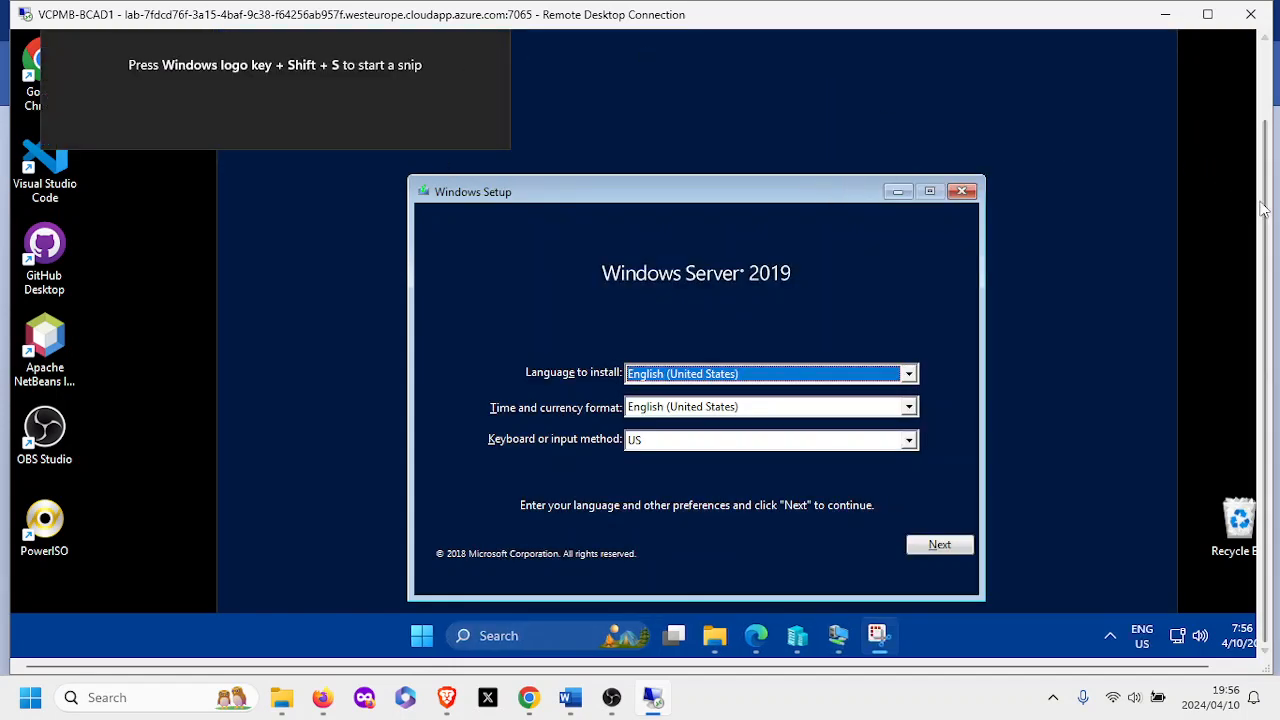
{"action": "left_click_drag", "start_coordinate": [1266, 210], "coordinate": [1260, 123]}
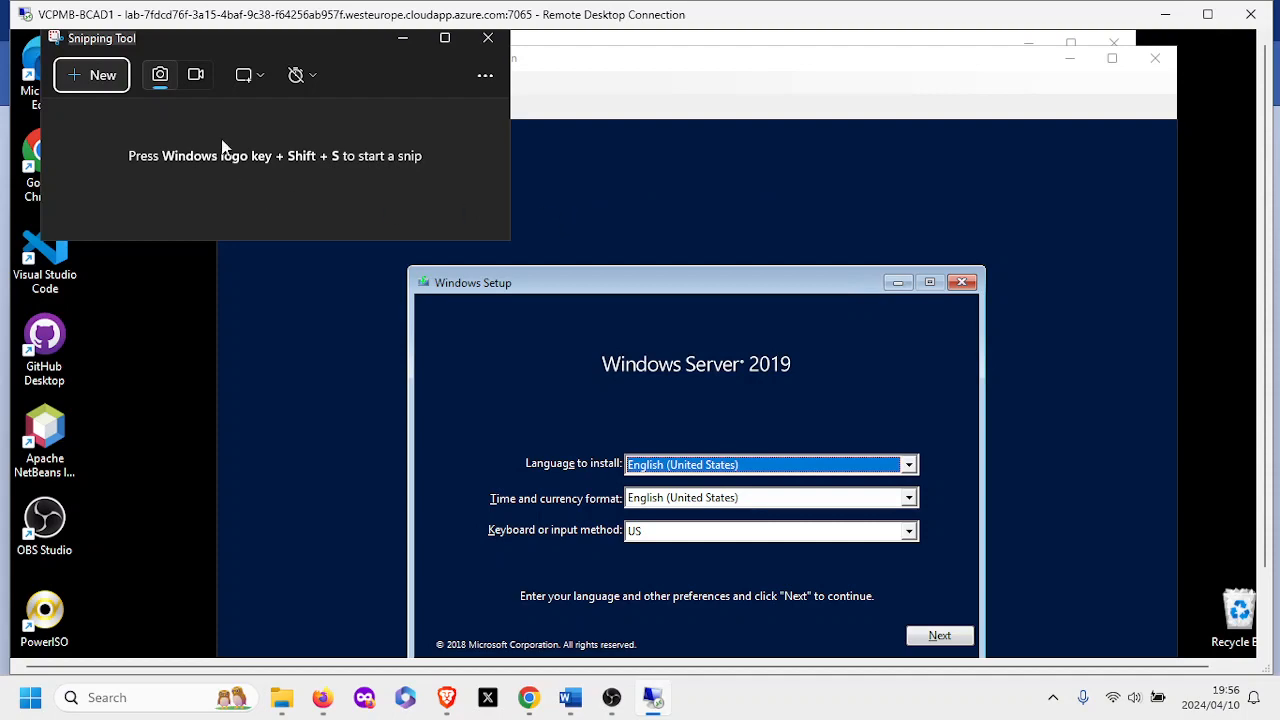
{"action": "left_click", "coordinate": [85, 80]}
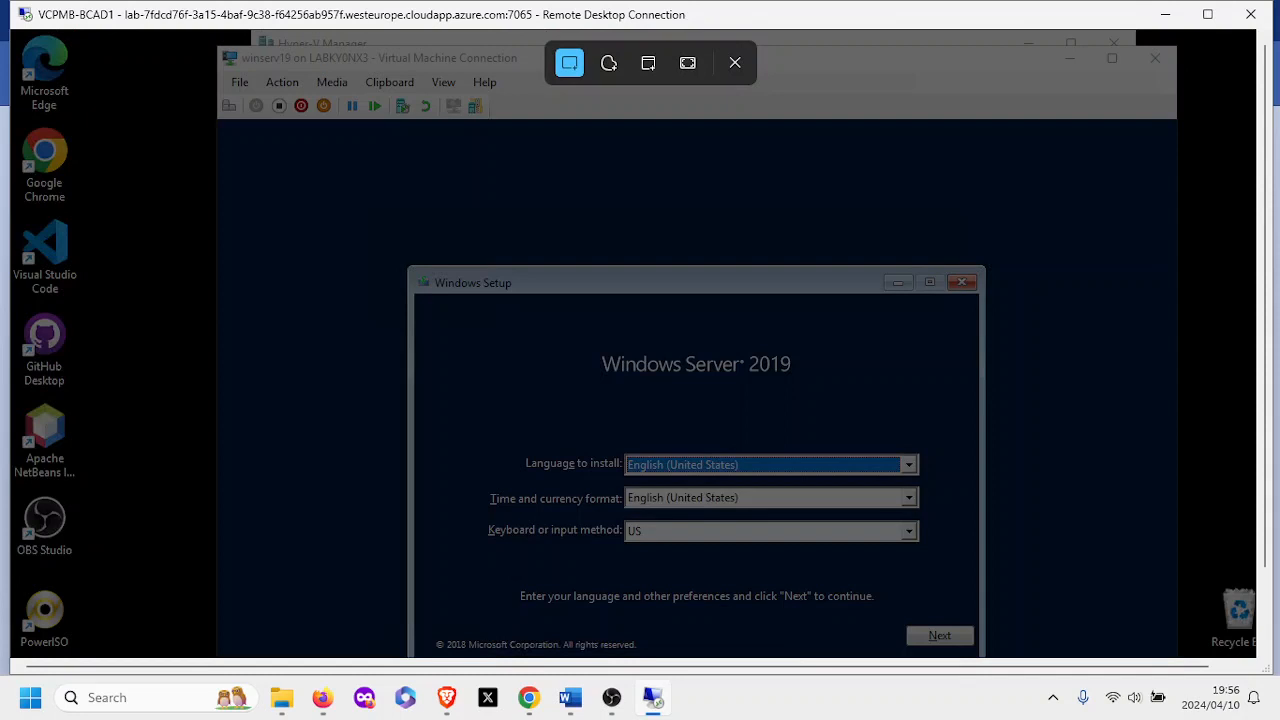
{"action": "left_click_drag", "start_coordinate": [124, 30], "coordinate": [1192, 672]}
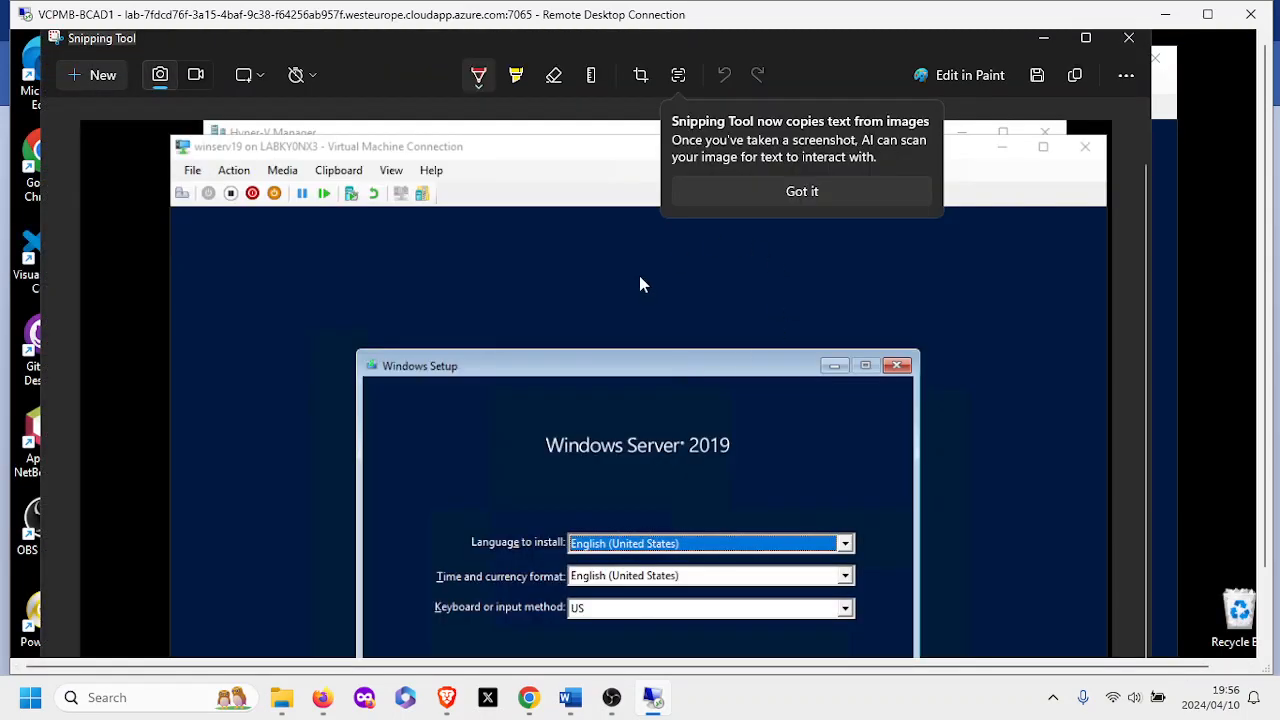
Save the capture as s2 in Screenshots and minimize Snipping Tool.
{"action": "left_click", "coordinate": [1036, 81]}
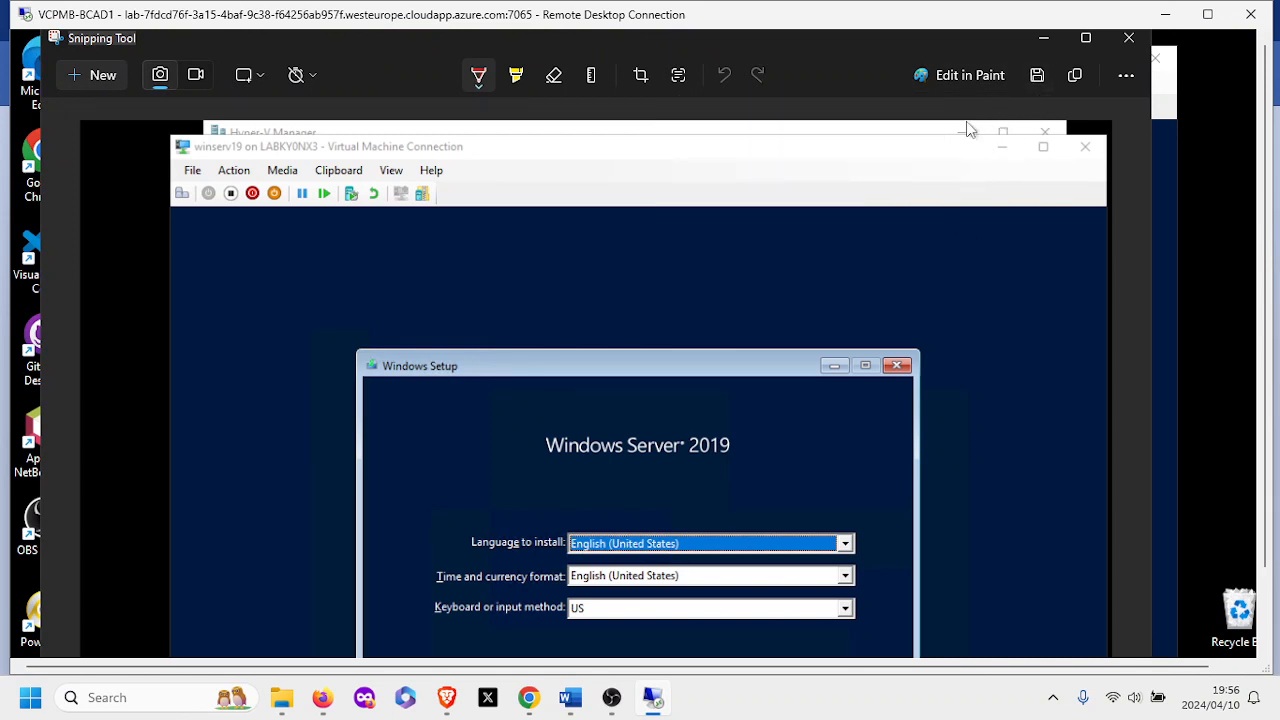
{"action": "left_click", "coordinate": [1037, 78]}
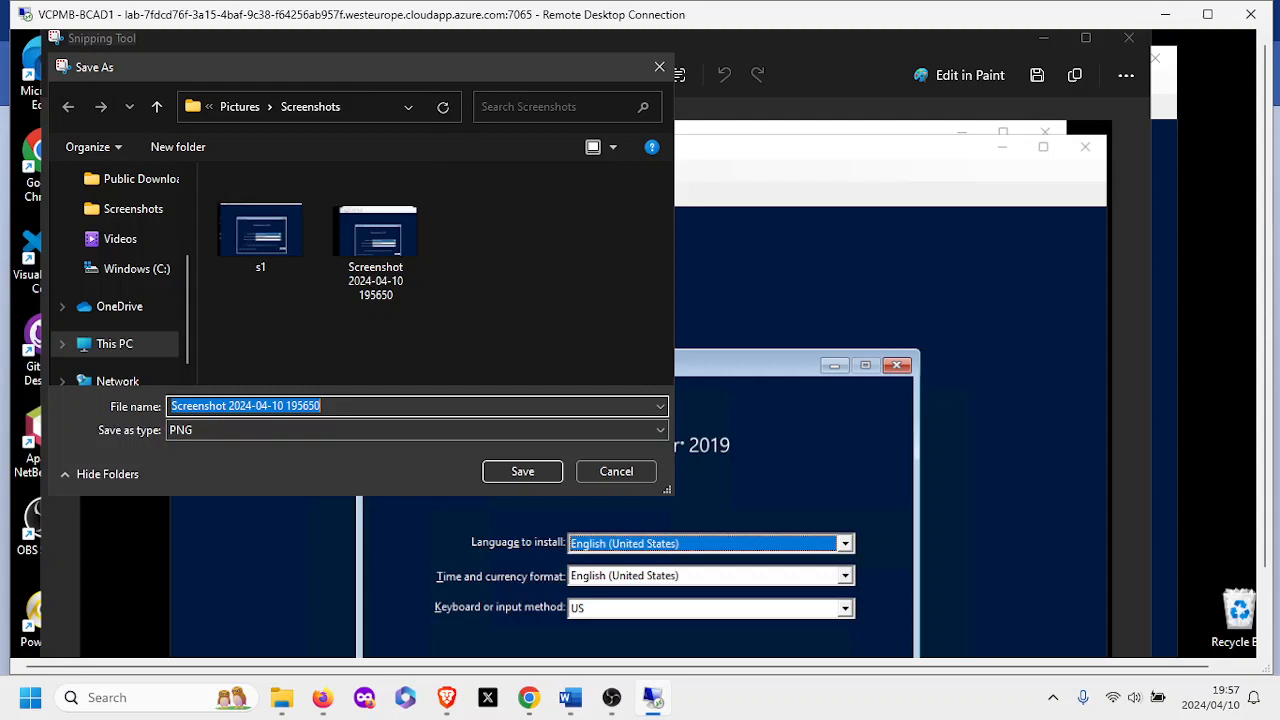
{"action": "type", "text": "s2"}
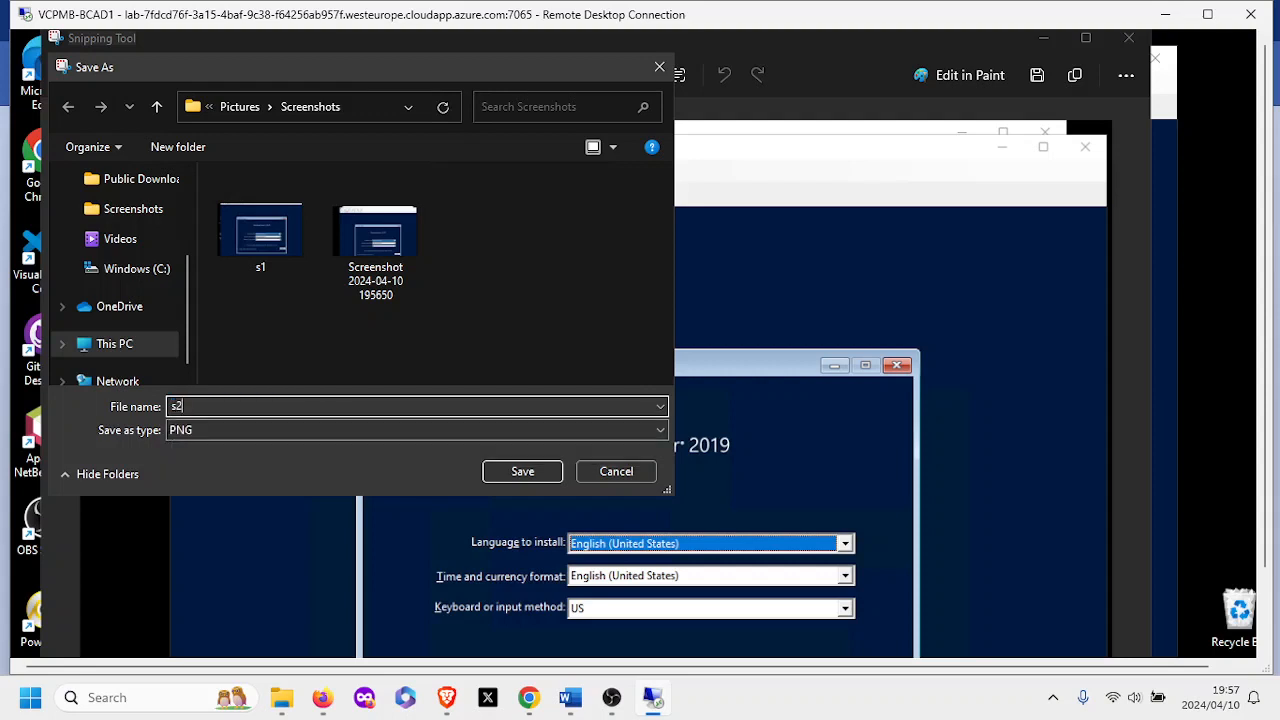
{"action": "left_click", "coordinate": [522, 470]}
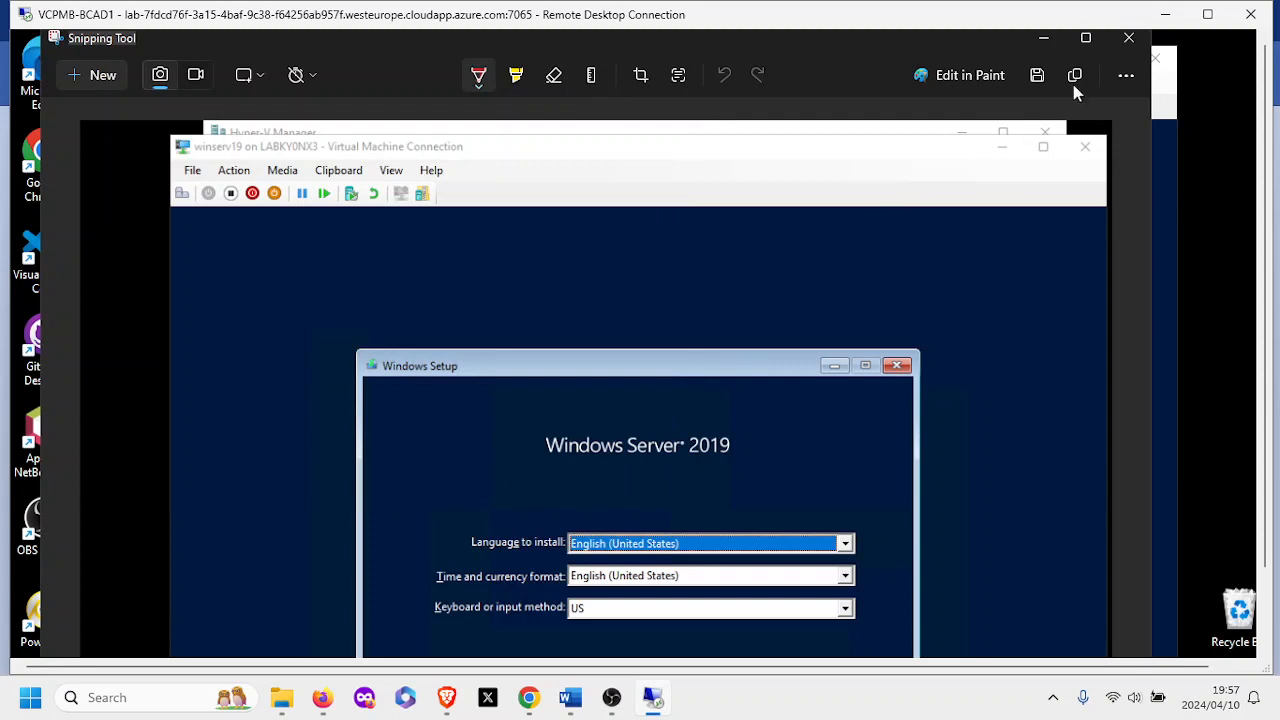
{"action": "left_click", "coordinate": [1038, 44]}
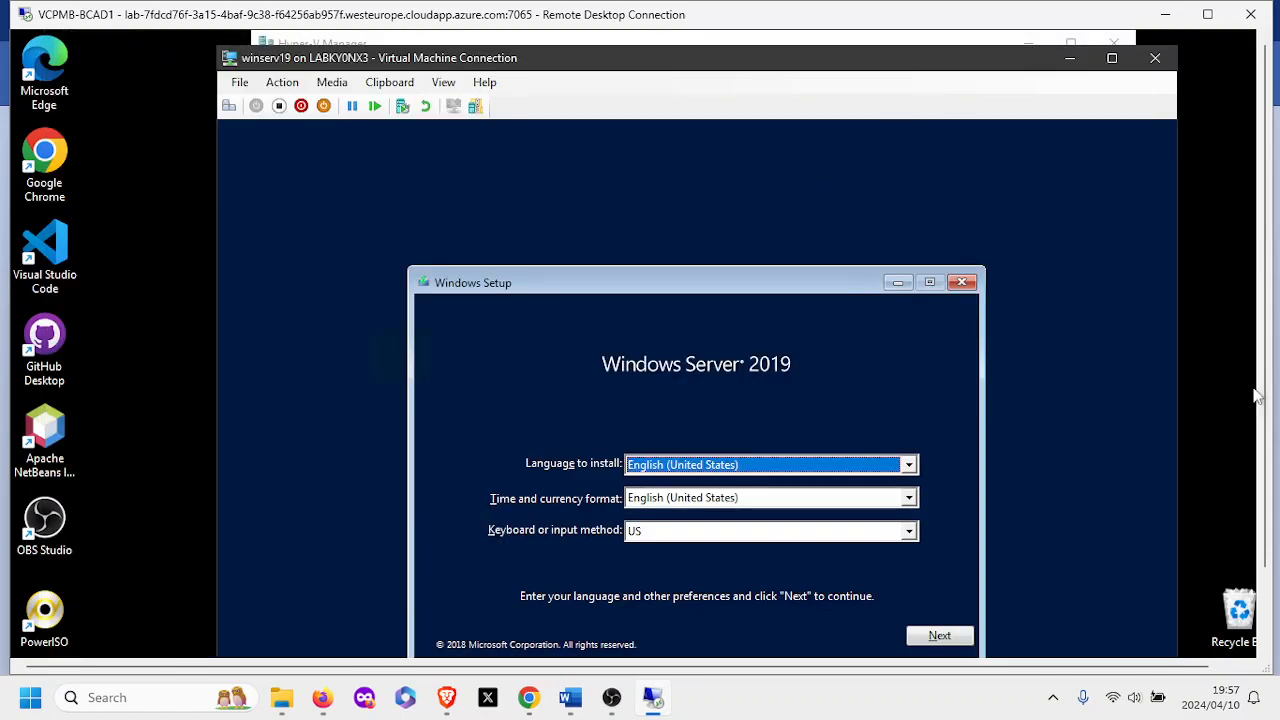
{"action": "scroll", "coordinate": [1263, 400], "scroll_direction": "down", "scroll_amount": 2}
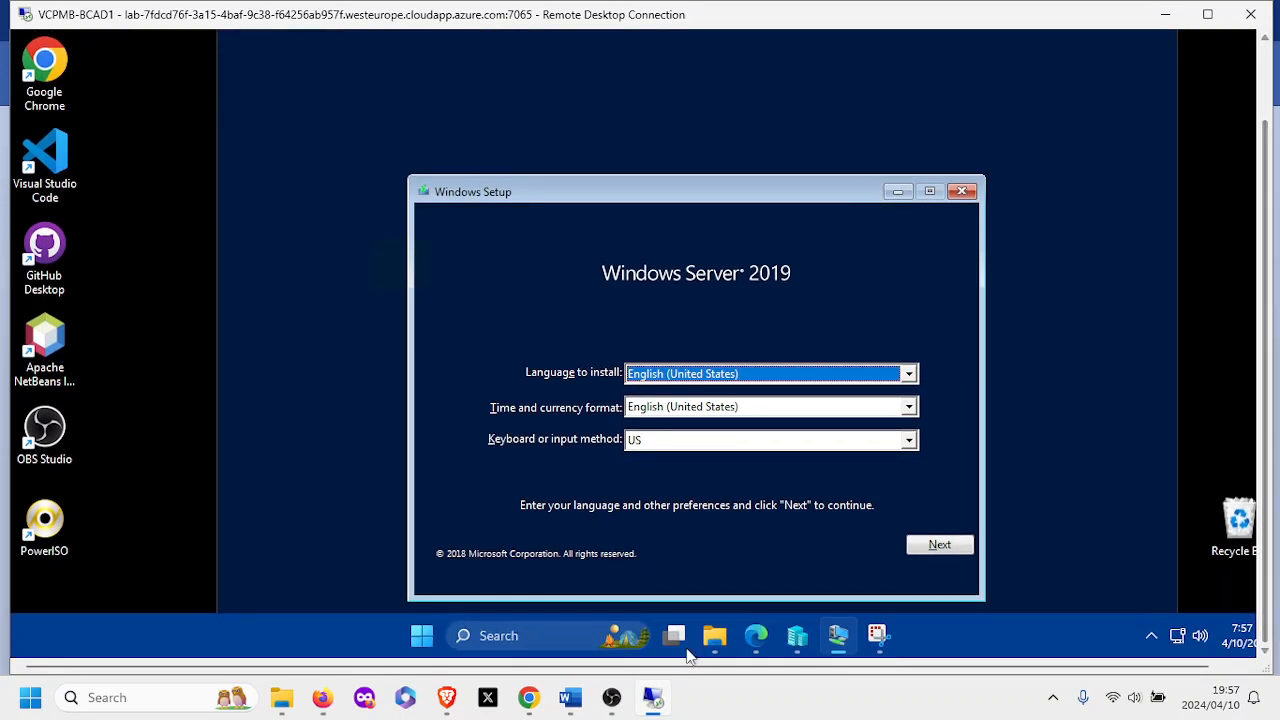
Open Pictures > Screenshots in File Explorer to see s1 and s2, then minimize it.
{"action": "left_click", "coordinate": [716, 640]}
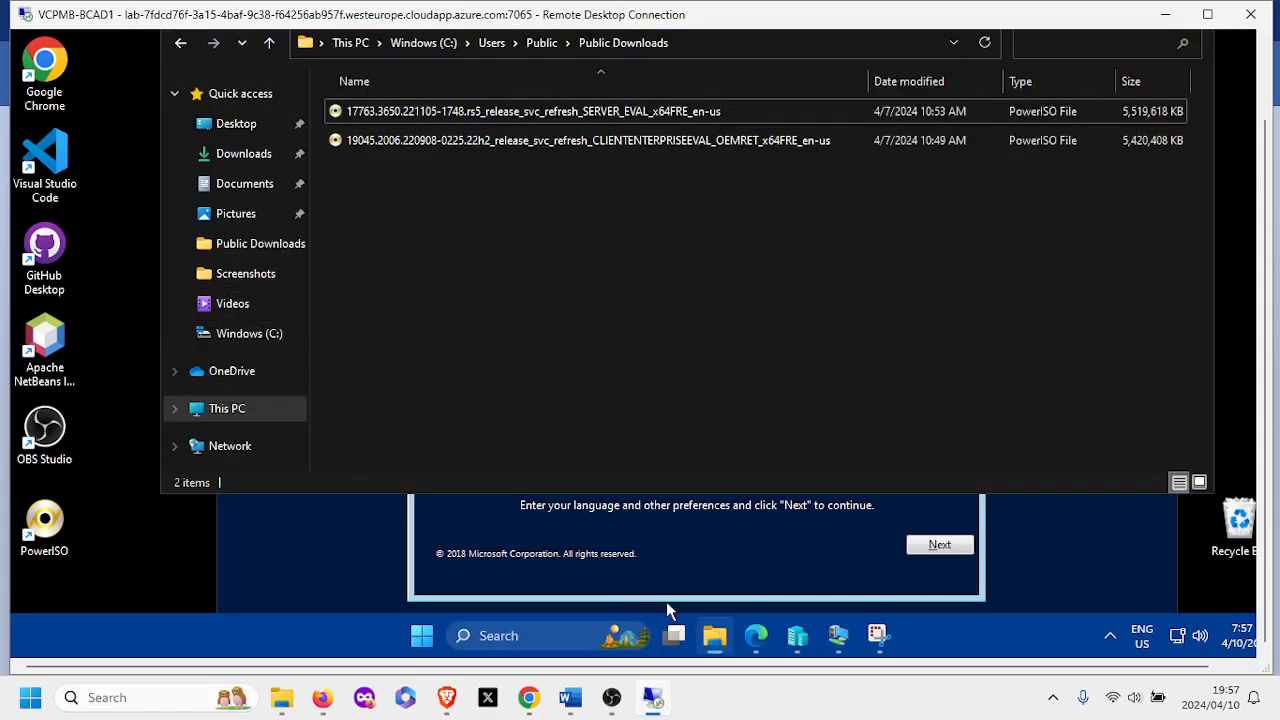
{"action": "left_click", "coordinate": [222, 214]}
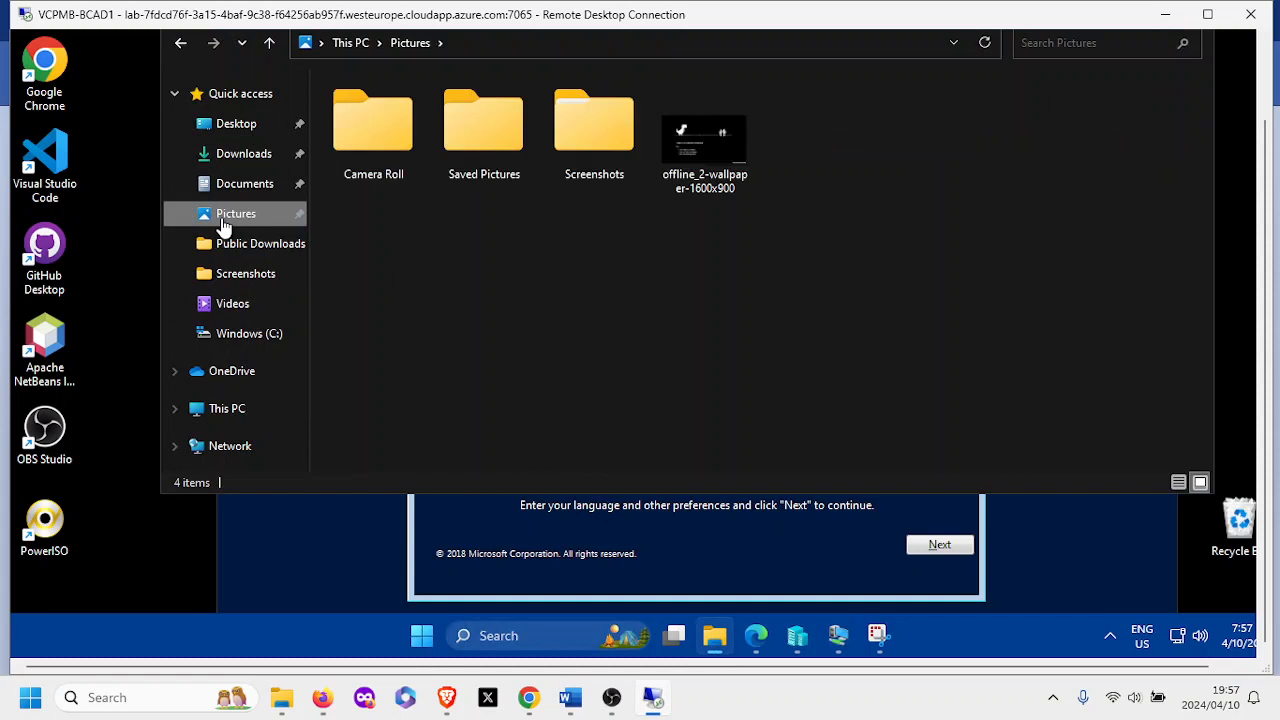
{"action": "double_click", "coordinate": [579, 149]}
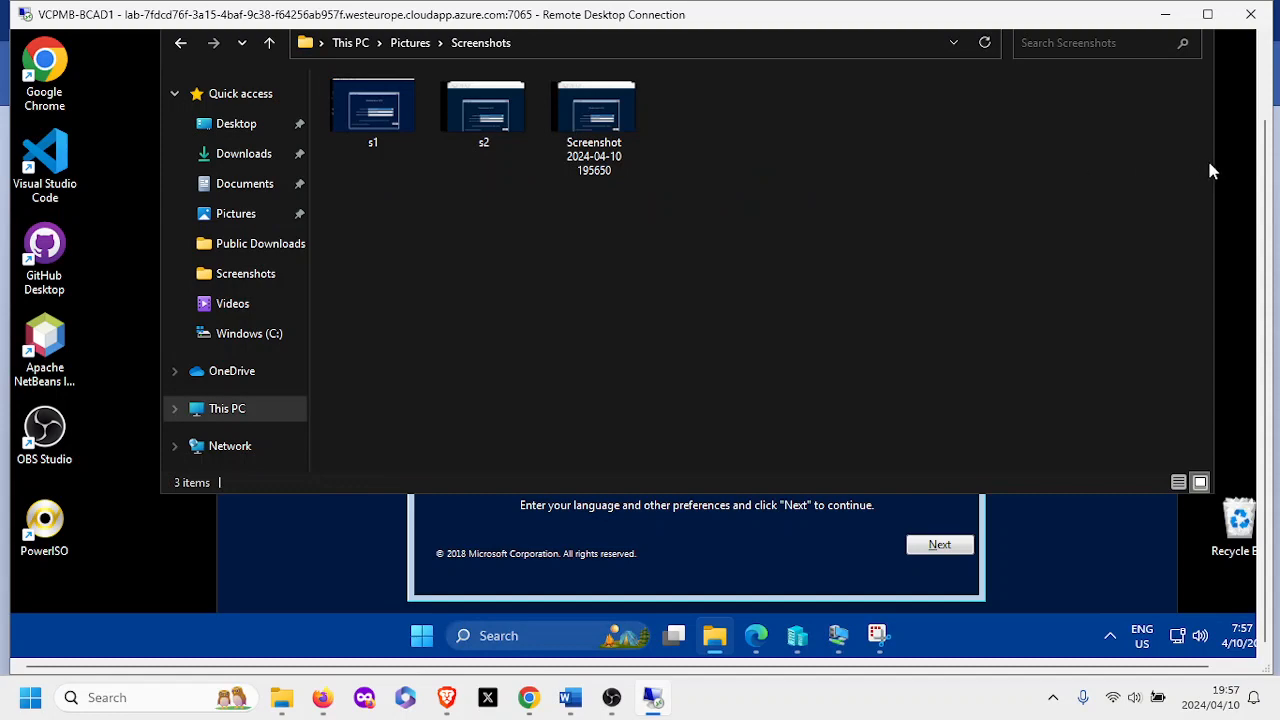
{"action": "left_click_drag", "start_coordinate": [1265, 130], "coordinate": [1265, 75]}
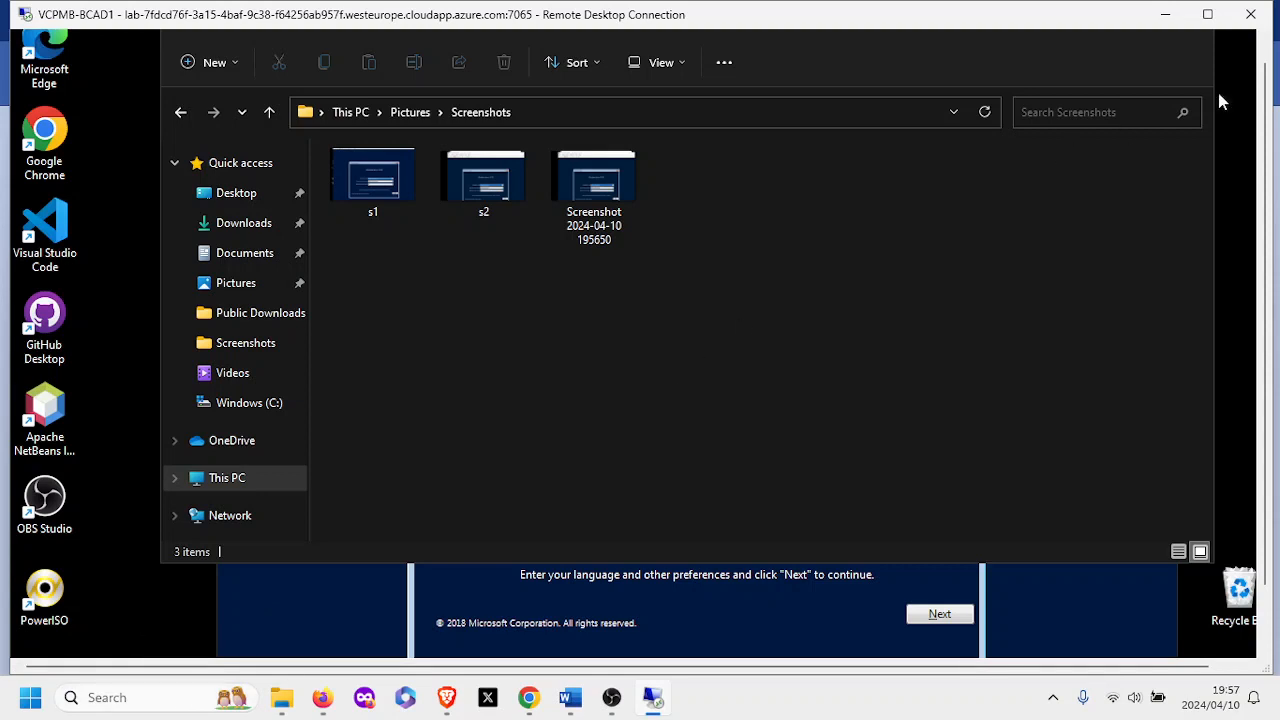
{"action": "left_click", "coordinate": [1265, 49]}
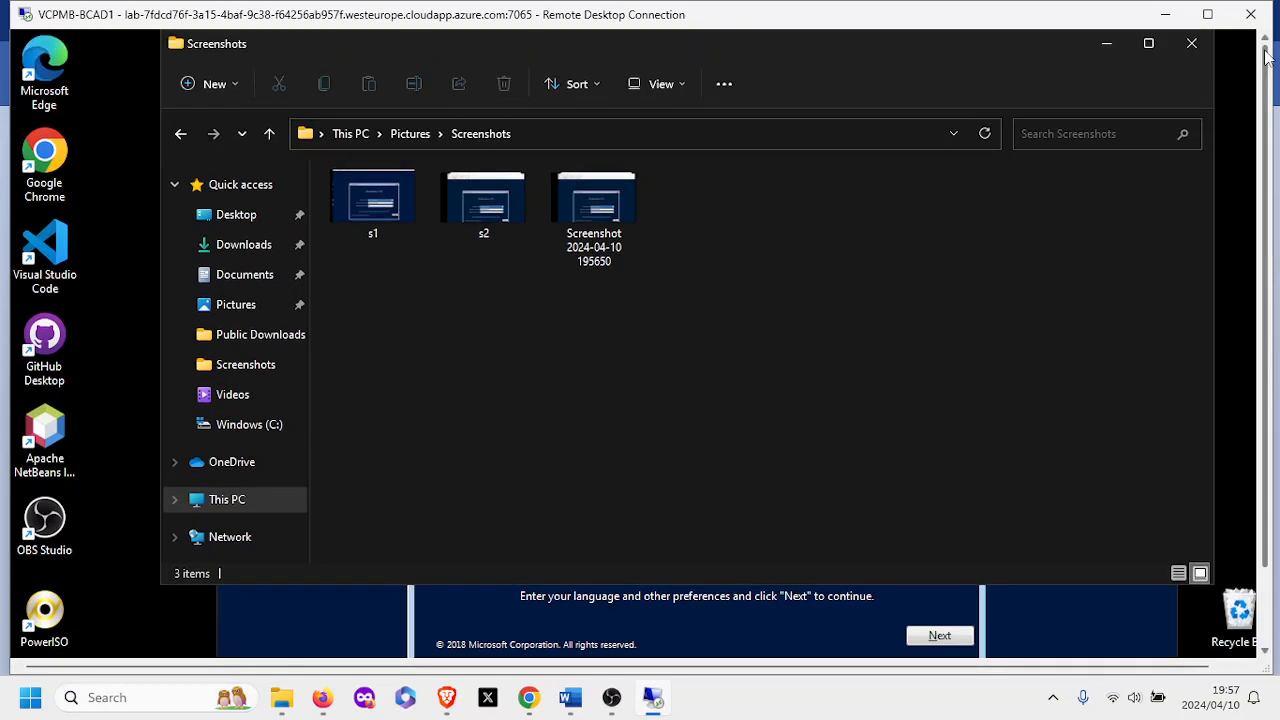
{"action": "left_click", "coordinate": [1107, 45]}
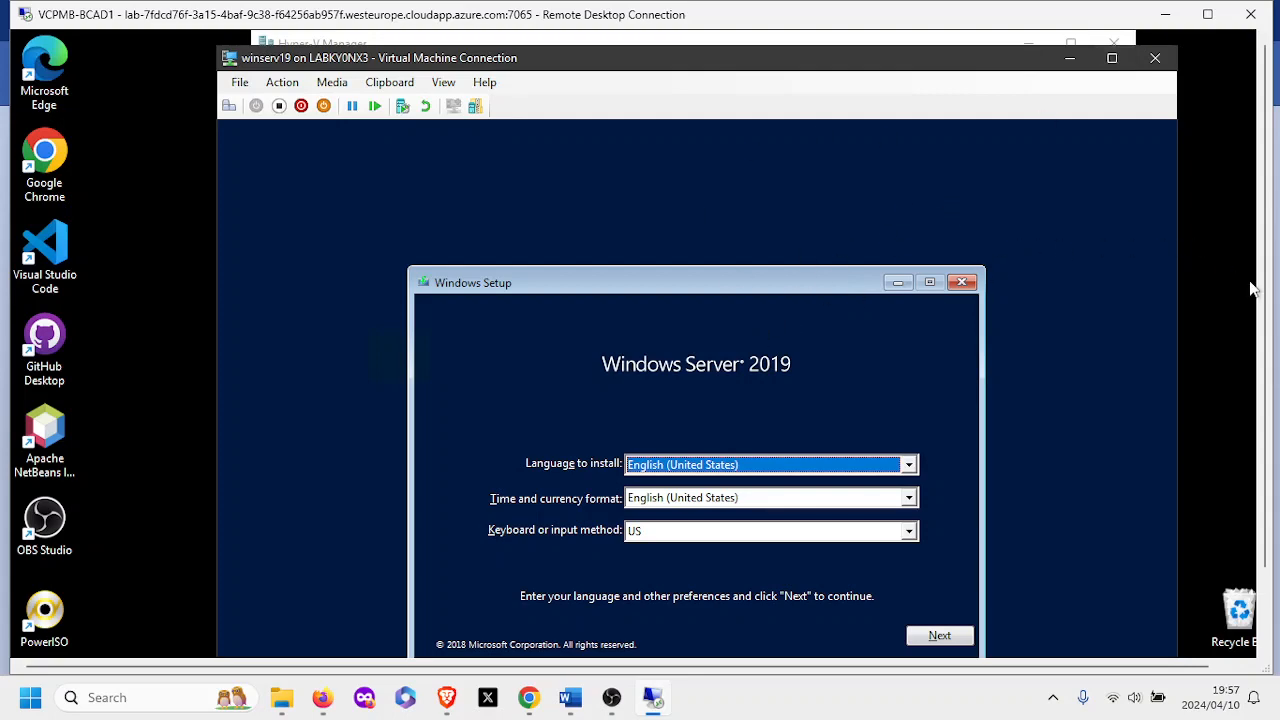
Keep the default language settings, launch Install now, and choose Windows Server 2019 Standard Evaluation (Desktop Experience).
{"action": "left_click_drag", "start_coordinate": [1264, 318], "coordinate": [1264, 378]}
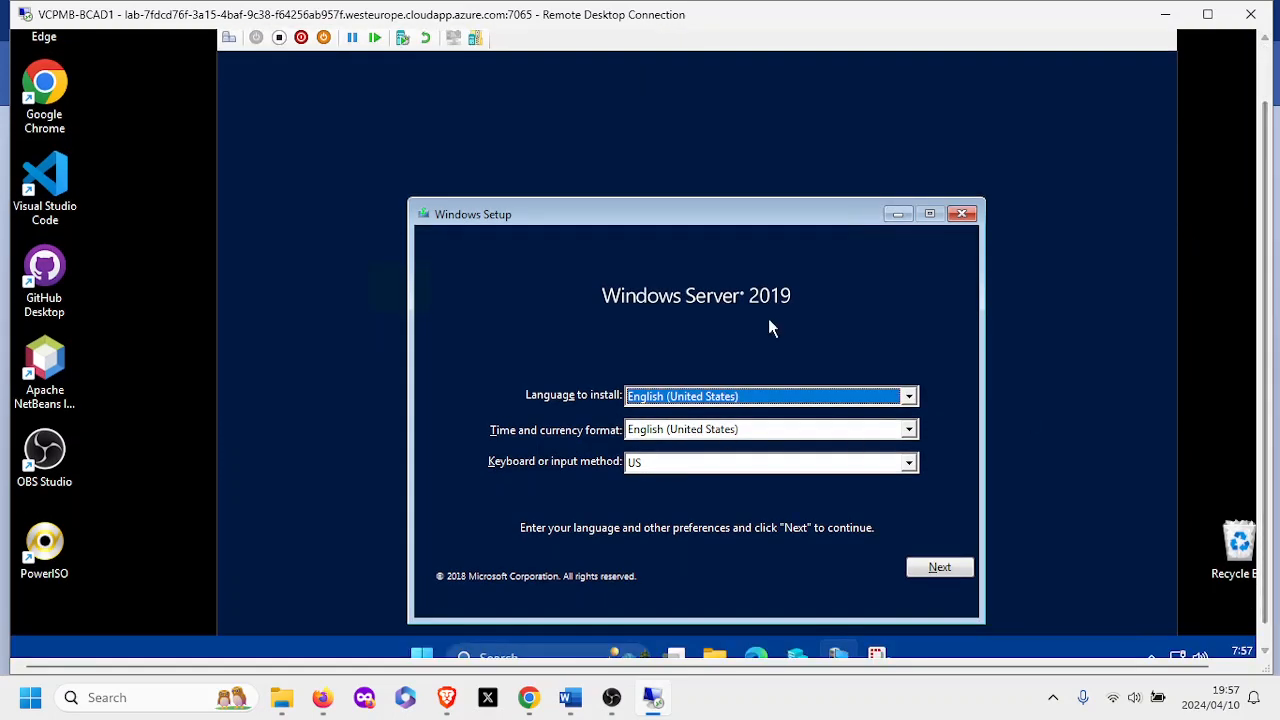
{"action": "left_click", "coordinate": [930, 566]}
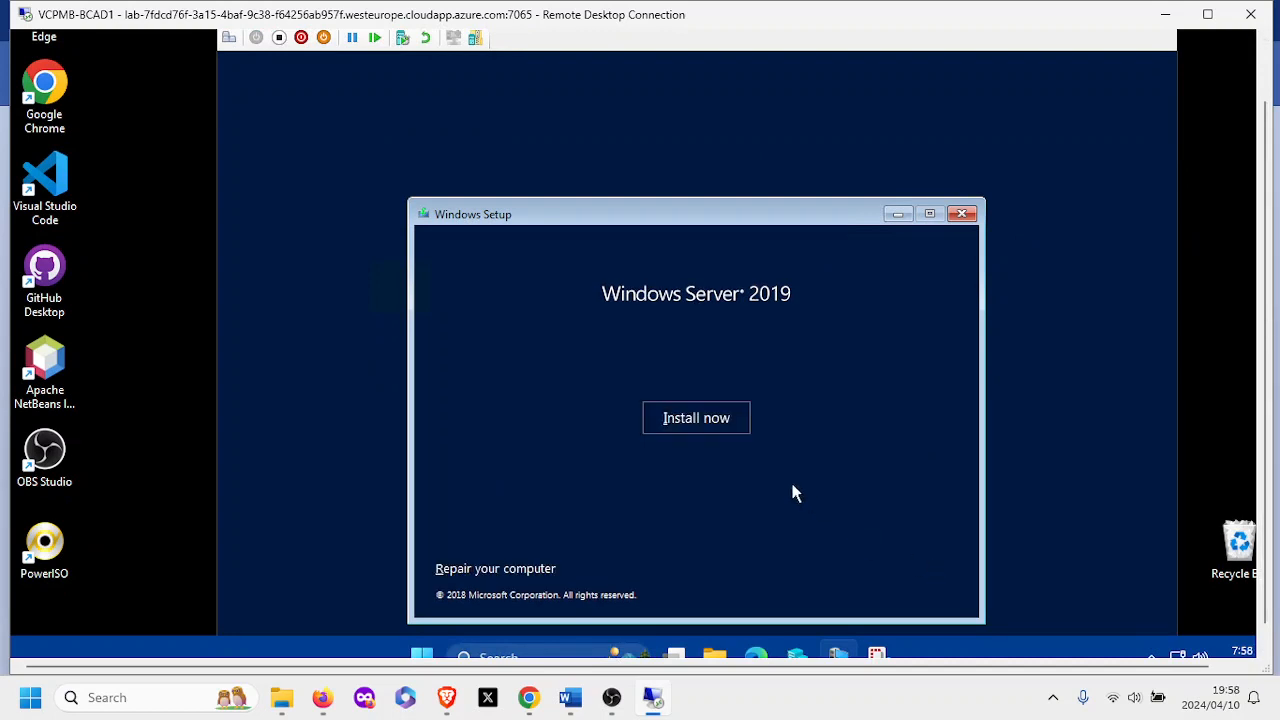
{"action": "left_click", "coordinate": [694, 428]}
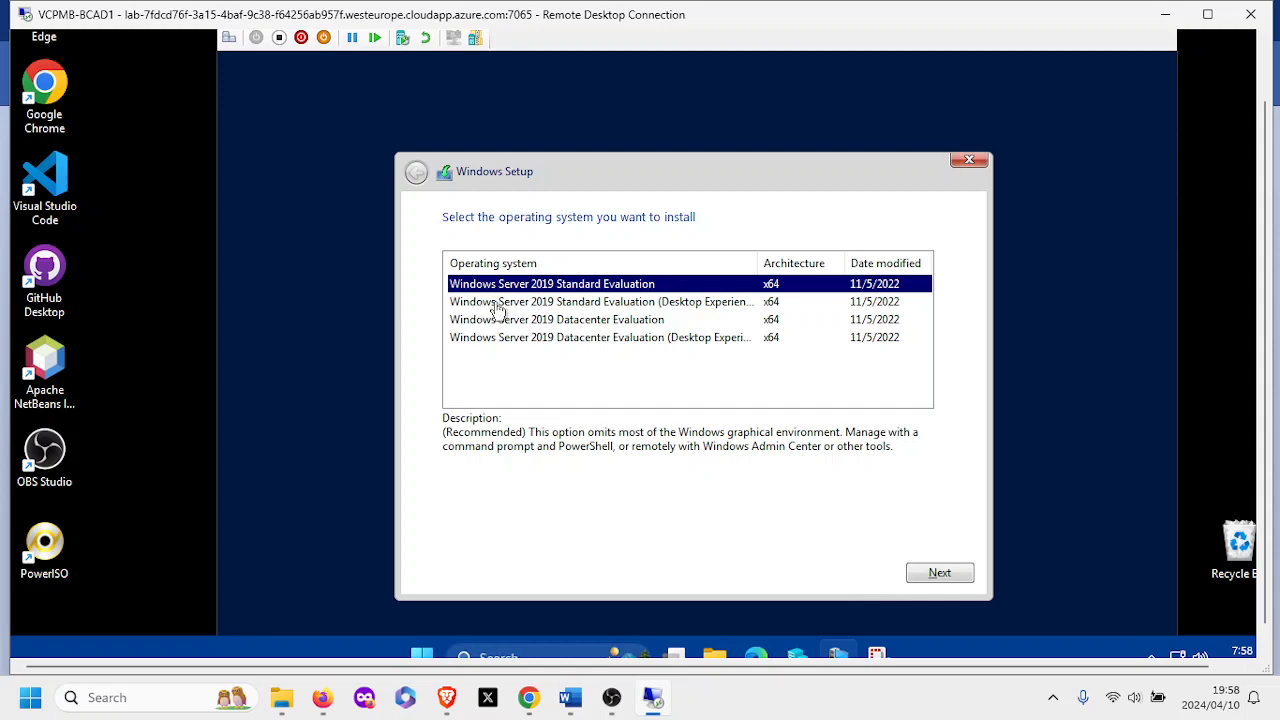
{"action": "left_click", "coordinate": [566, 306]}
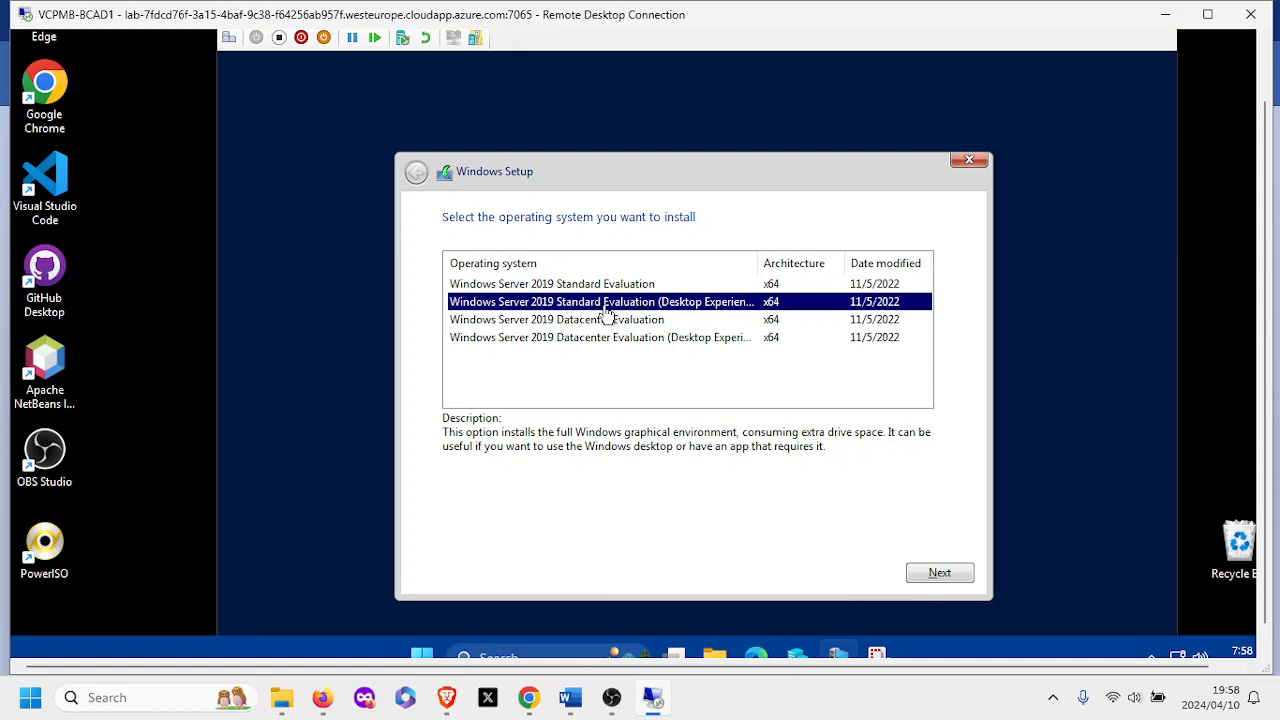
{"action": "left_click", "coordinate": [927, 569]}
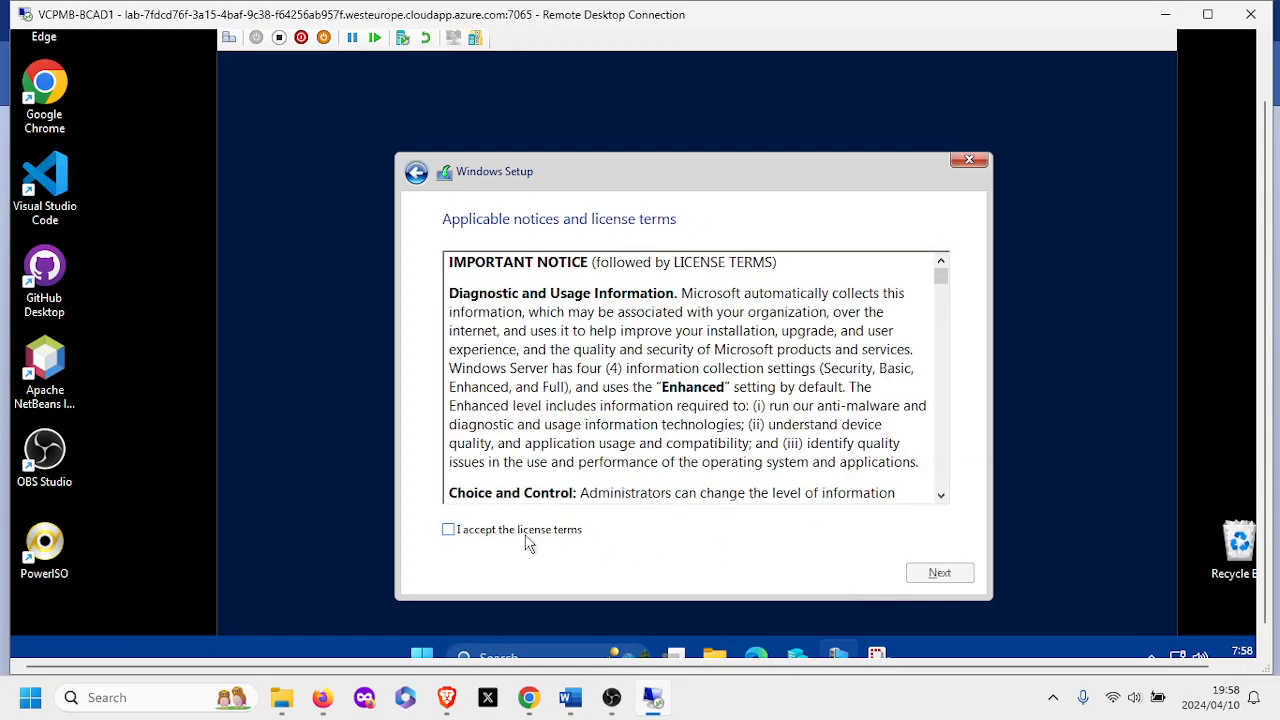
Accept the license terms and choose Custom: Install Windows only on Drive 0's 50.0 GB unallocated space.
{"action": "left_click", "coordinate": [530, 538]}
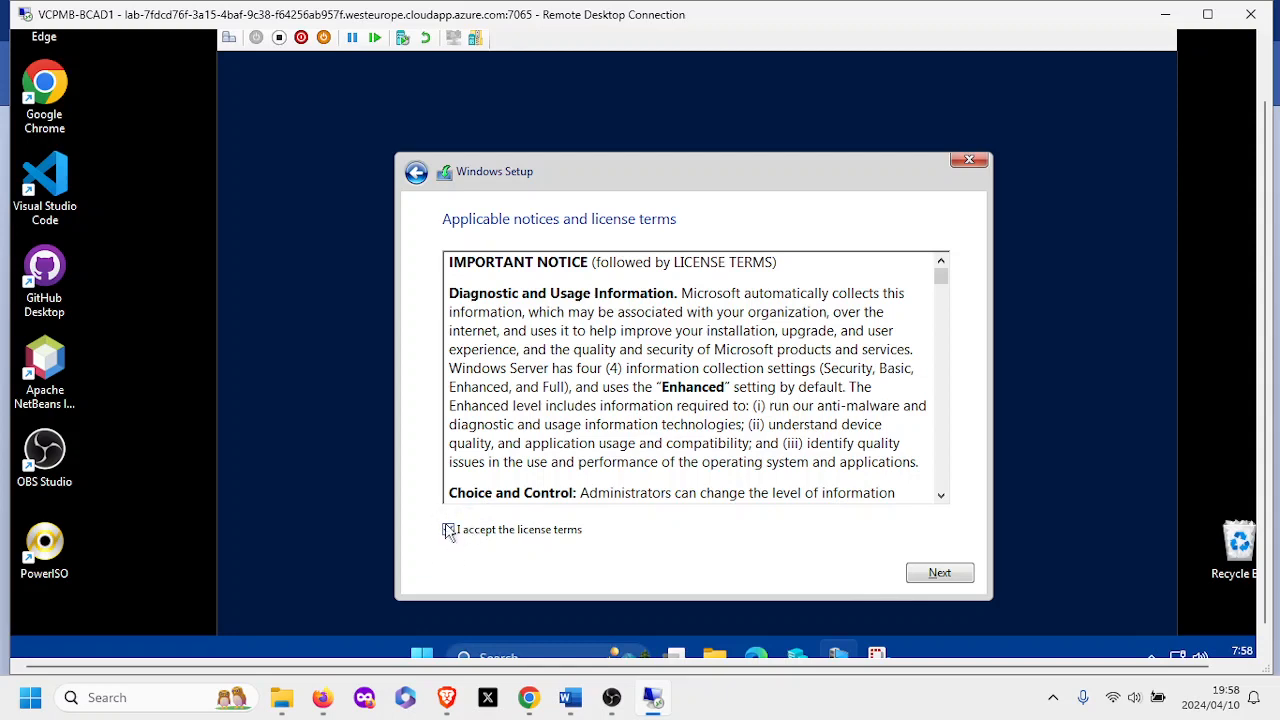
{"action": "left_click", "coordinate": [938, 574]}
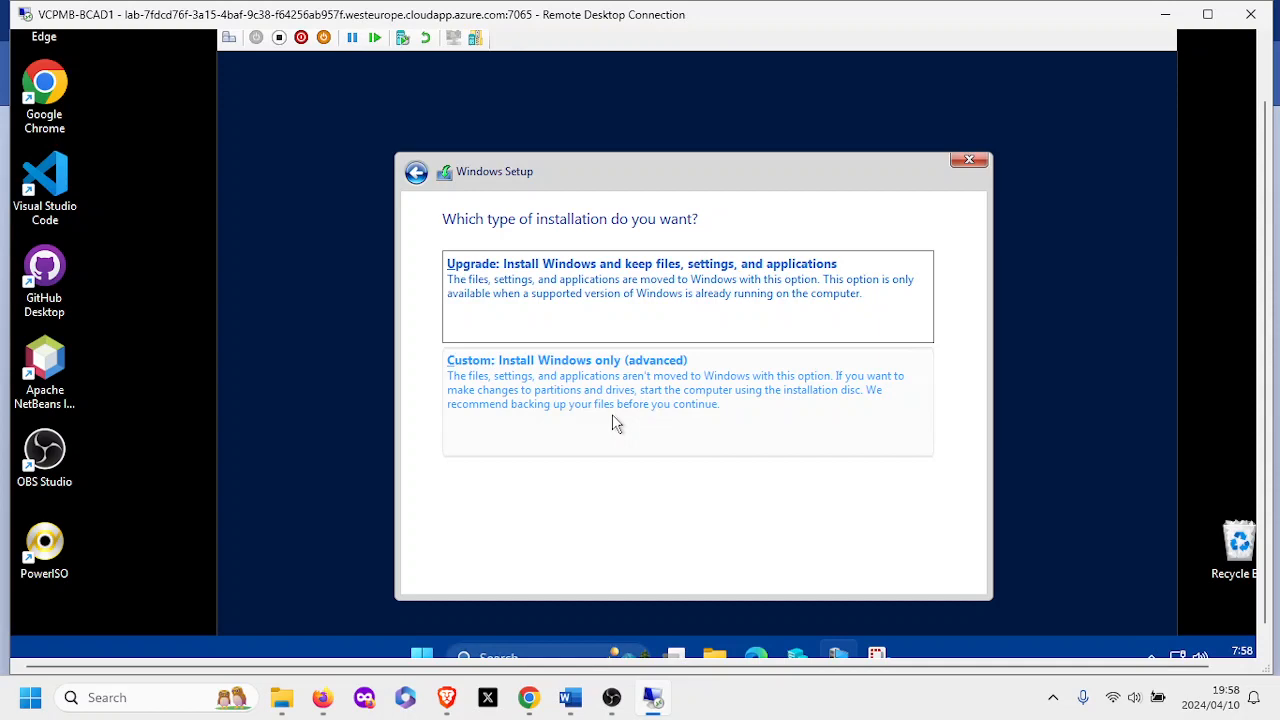
{"action": "left_click", "coordinate": [558, 412]}
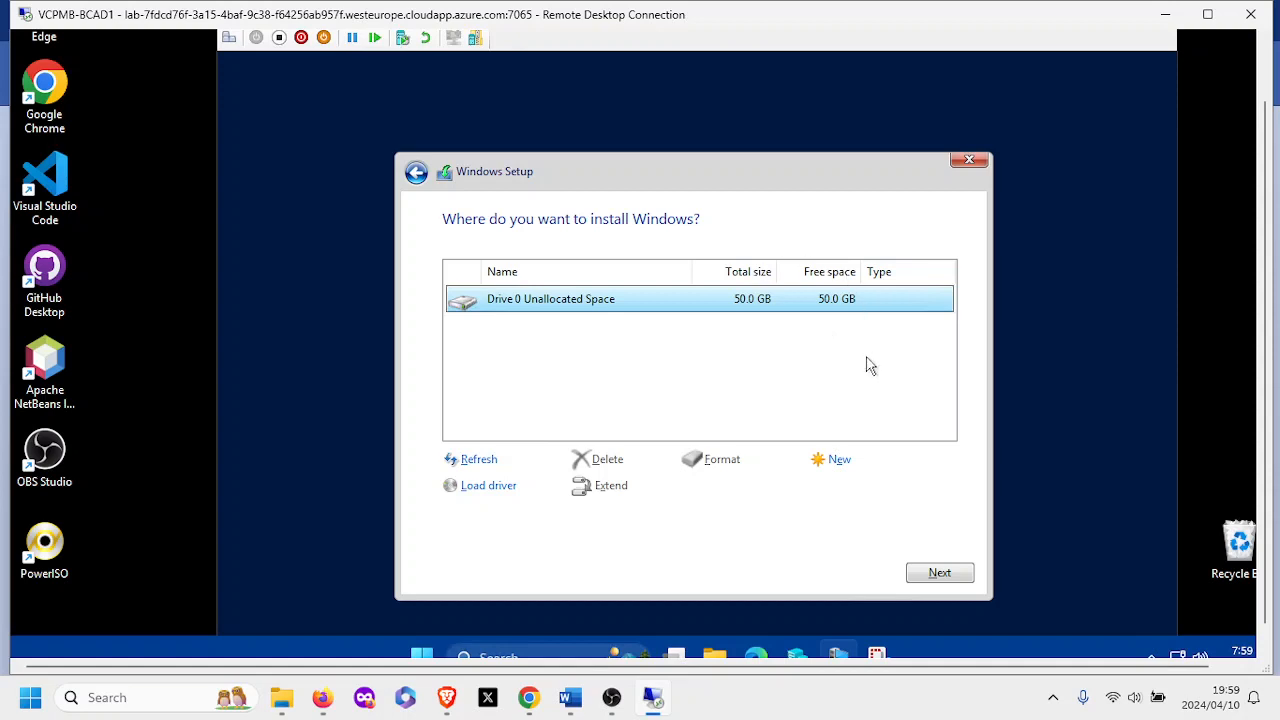
{"action": "left_click", "coordinate": [943, 579]}
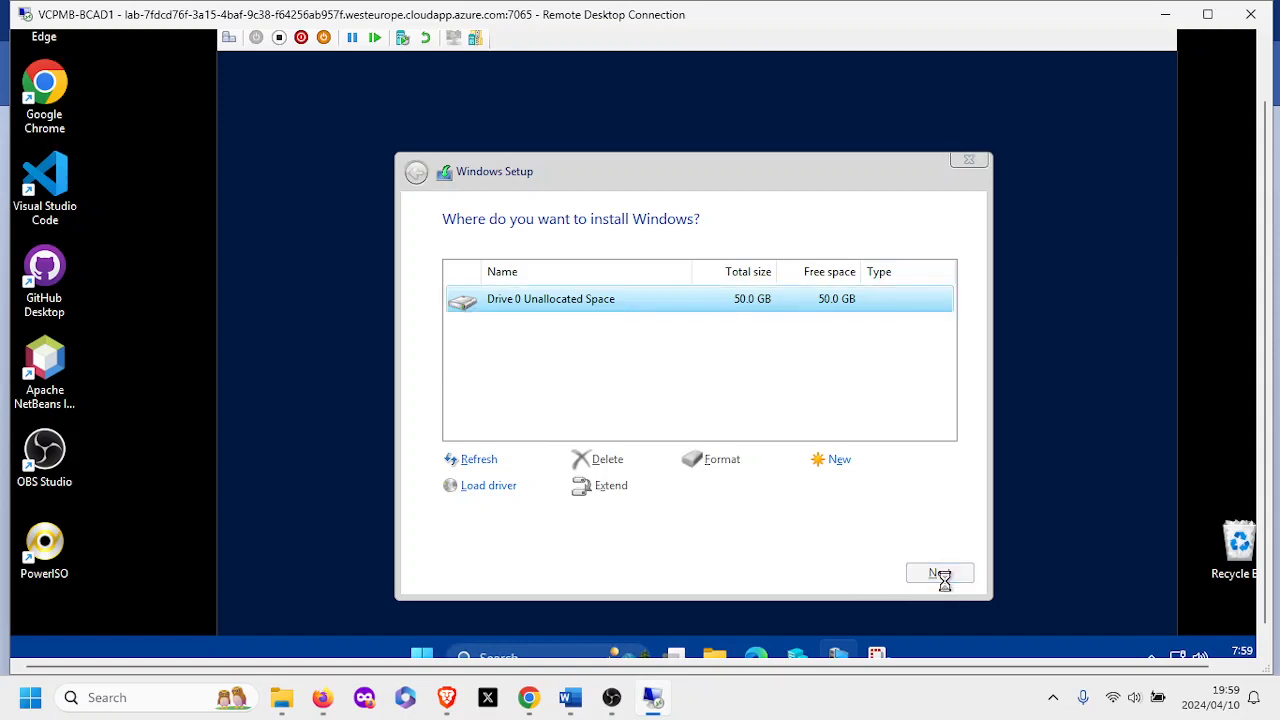
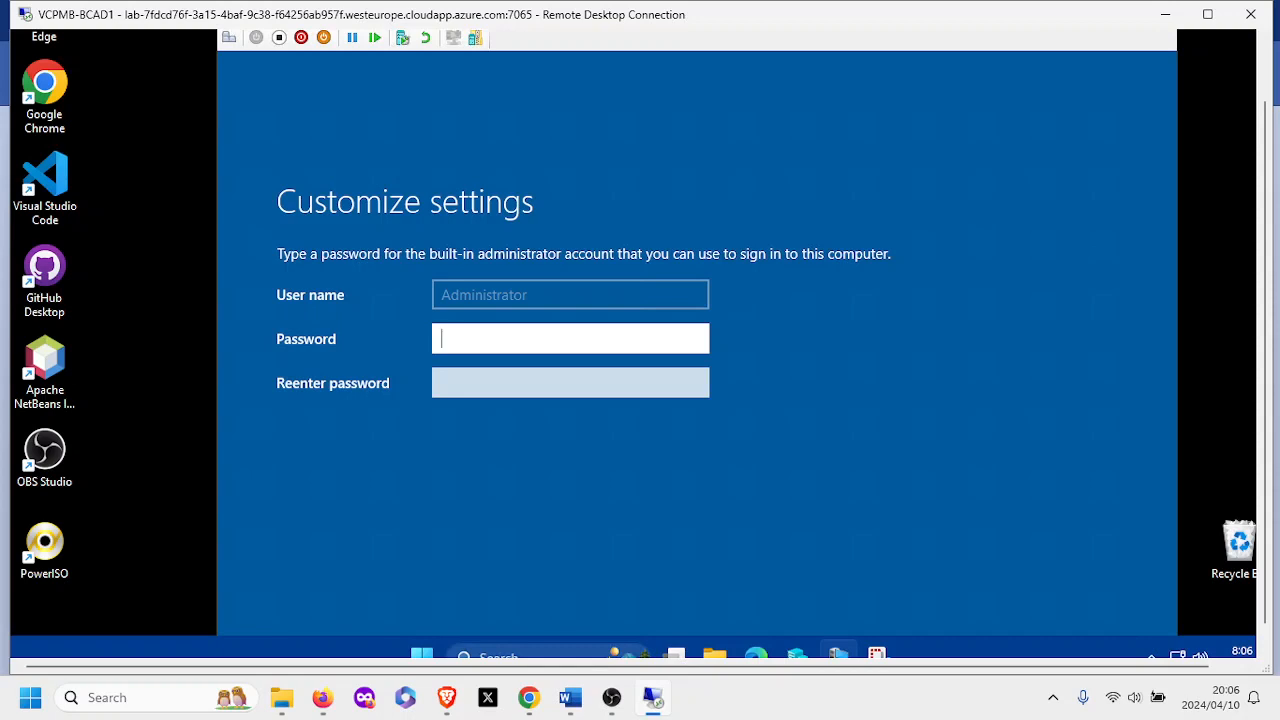
Enter the new Administrator password in both the Password and Reenter password fields.
{"action": "key", "text": "Caps_Lock"}
{"action": "type", "text": "abc"}
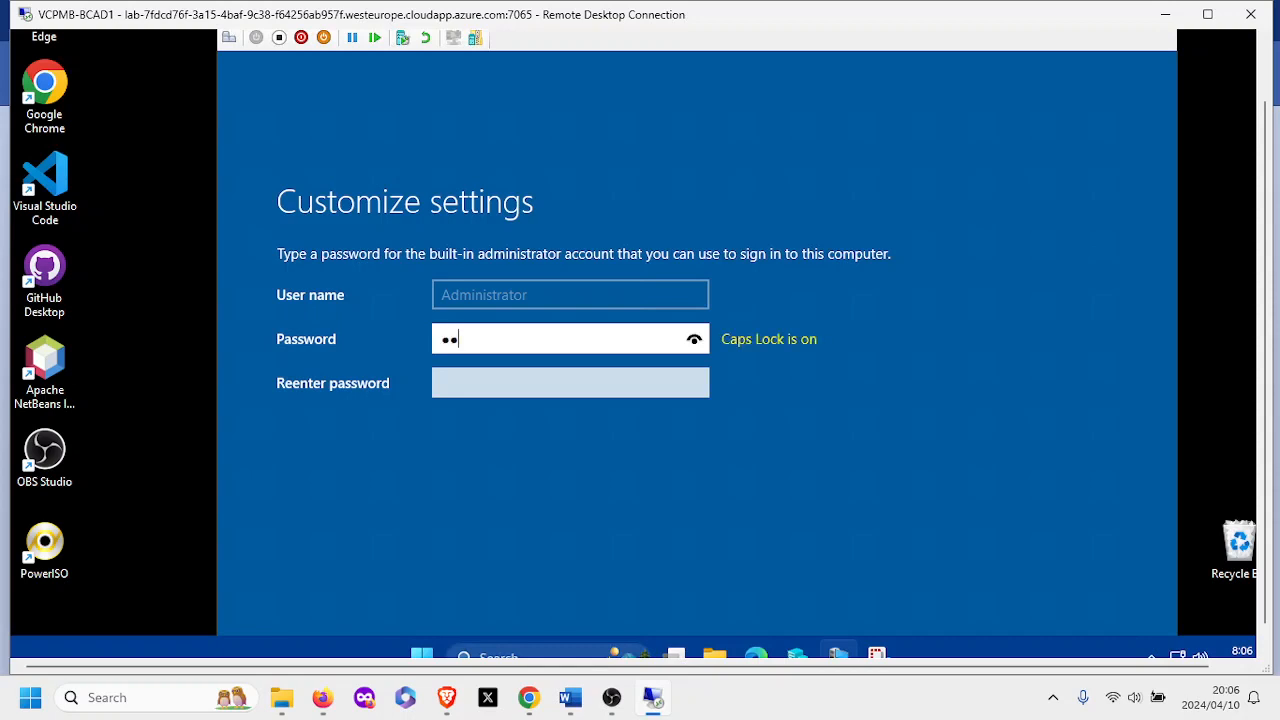
{"action": "type", "text": "de"}
{"action": "key", "text": "Caps_Lock"}
{"action": "type", "text": "fg"}
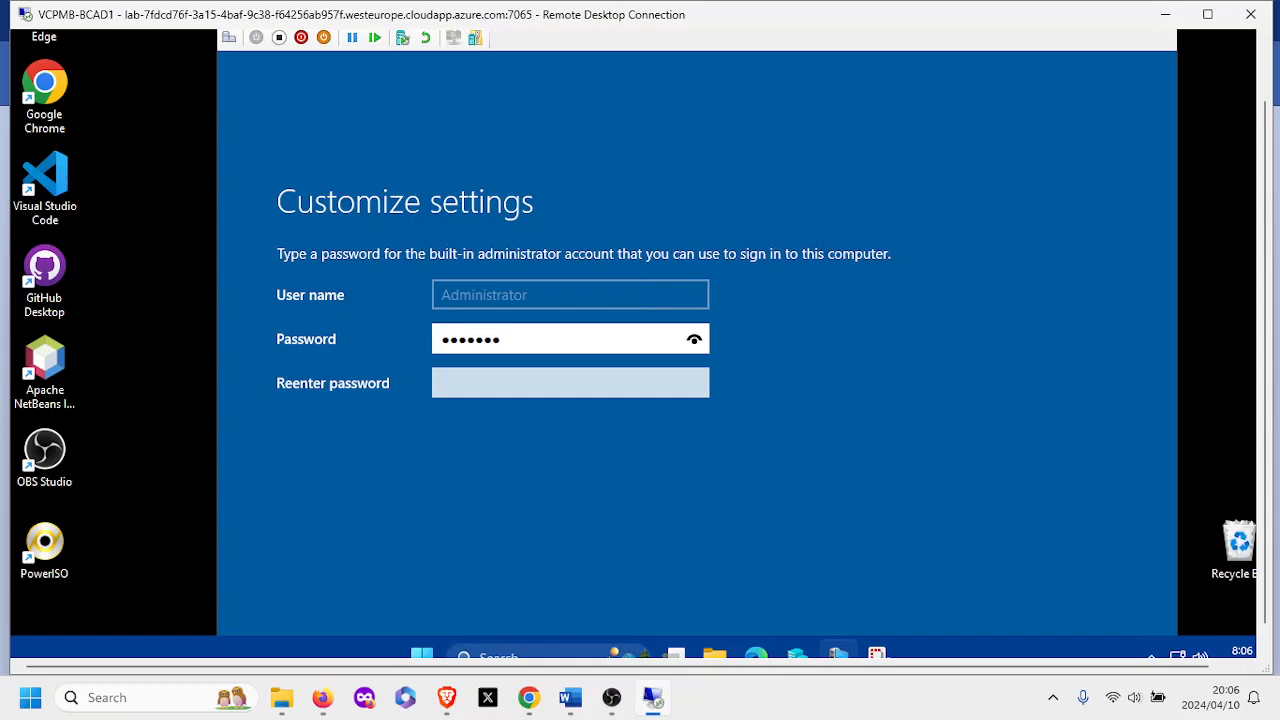
{"action": "type", "text": "hi"}
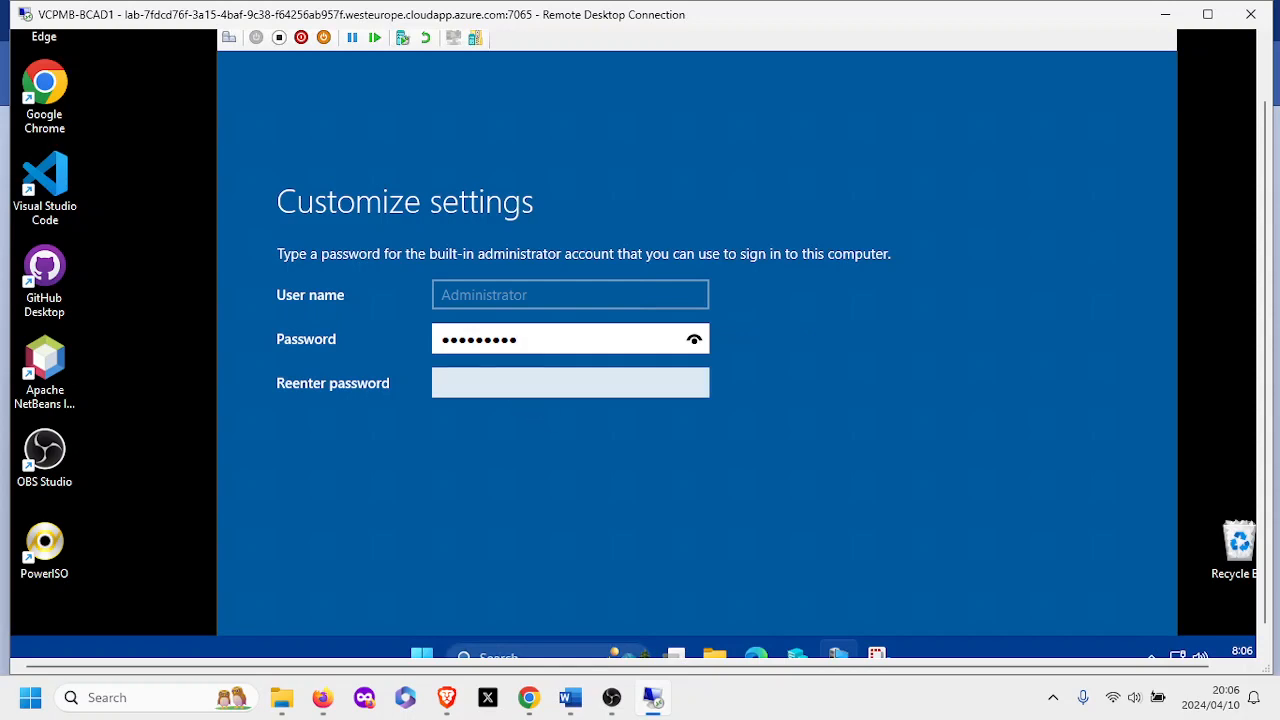
{"action": "left_click", "coordinate": [570, 383]}
{"action": "key", "text": "Caps_Lock"}
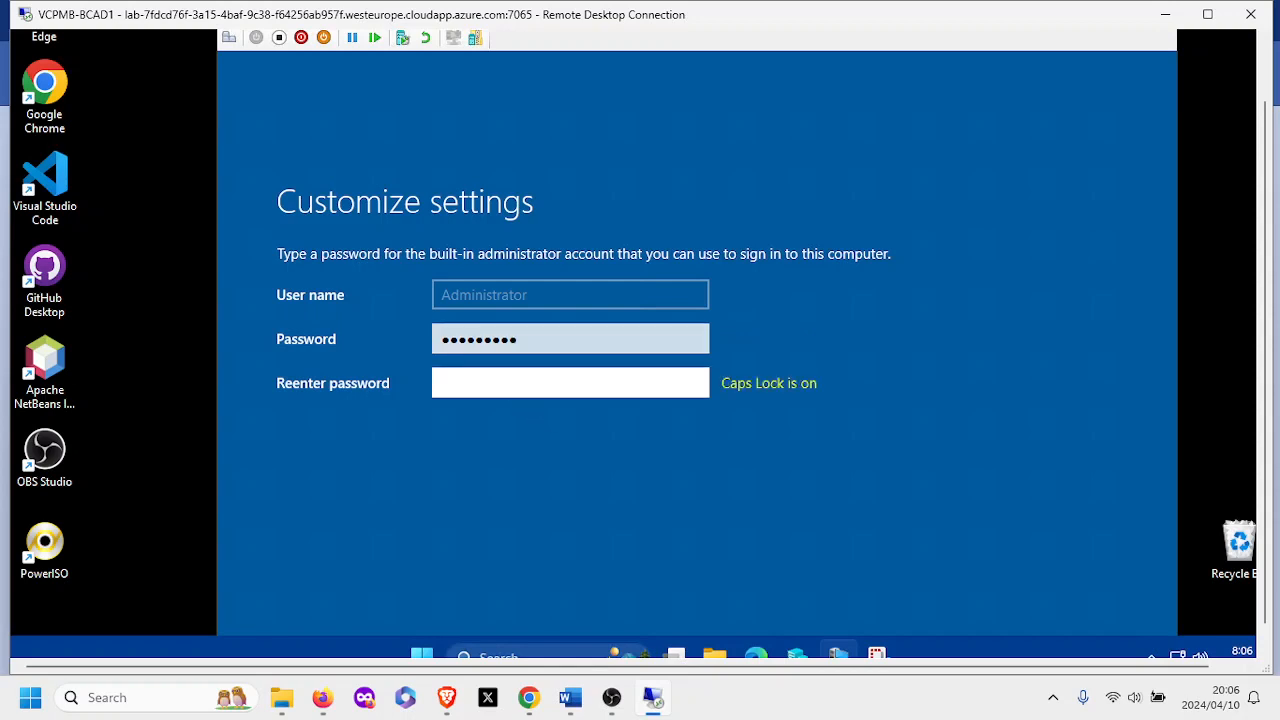
{"action": "type", "text": "•••••"}
{"action": "key", "text": "Caps_Lock"}
{"action": "type", "text": "••"}
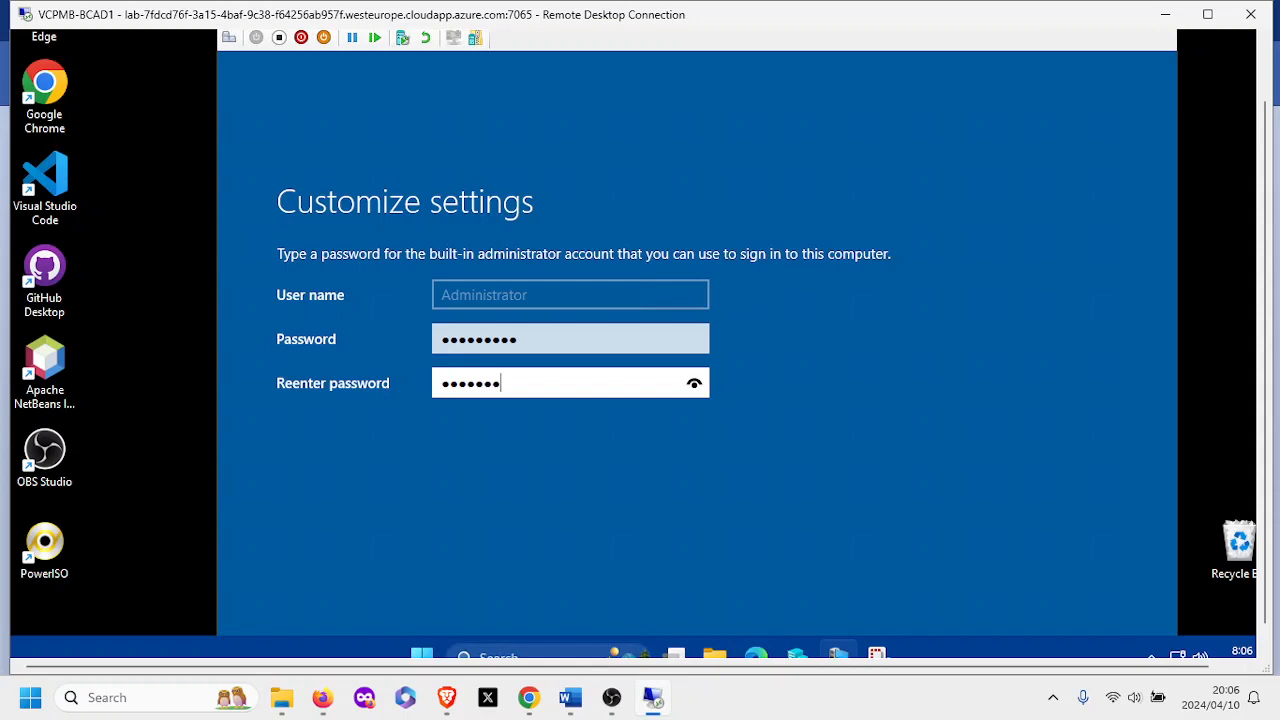
{"action": "type", "text": "••"}
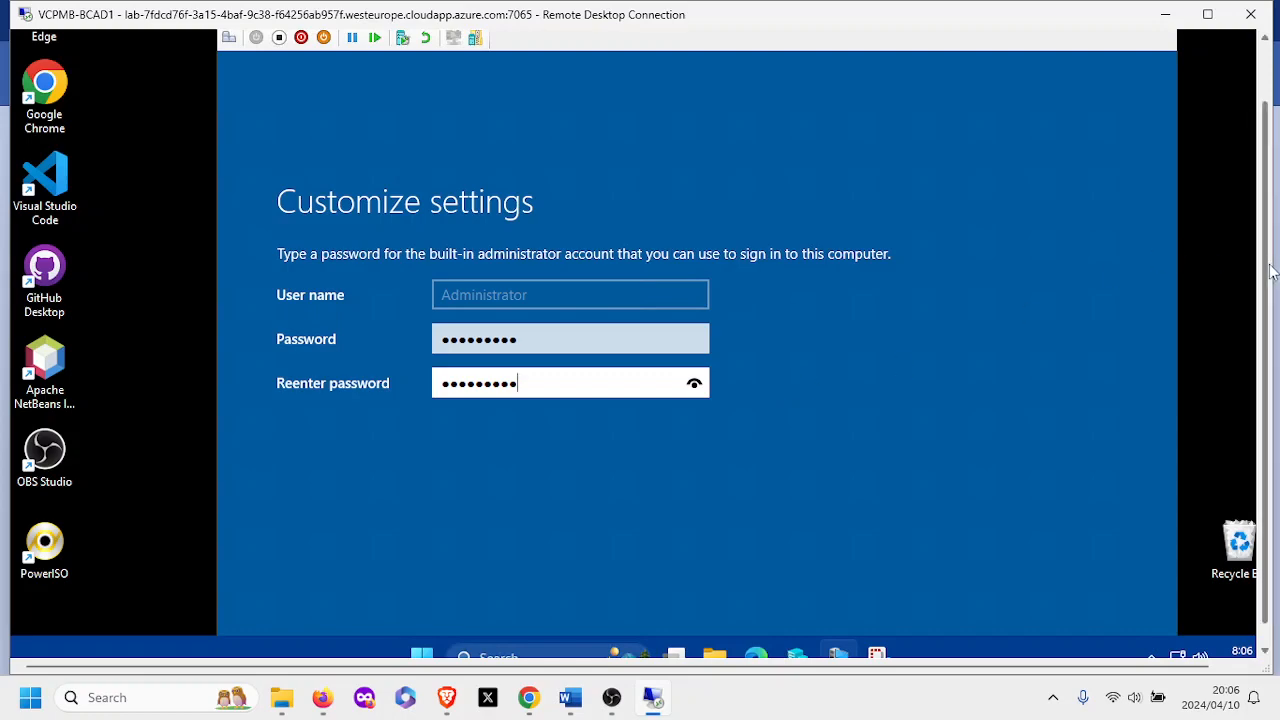
Maximize the VM Connection window and finish the server setup.
{"action": "left_click_drag", "start_coordinate": [1266, 278], "coordinate": [1270, 222]}
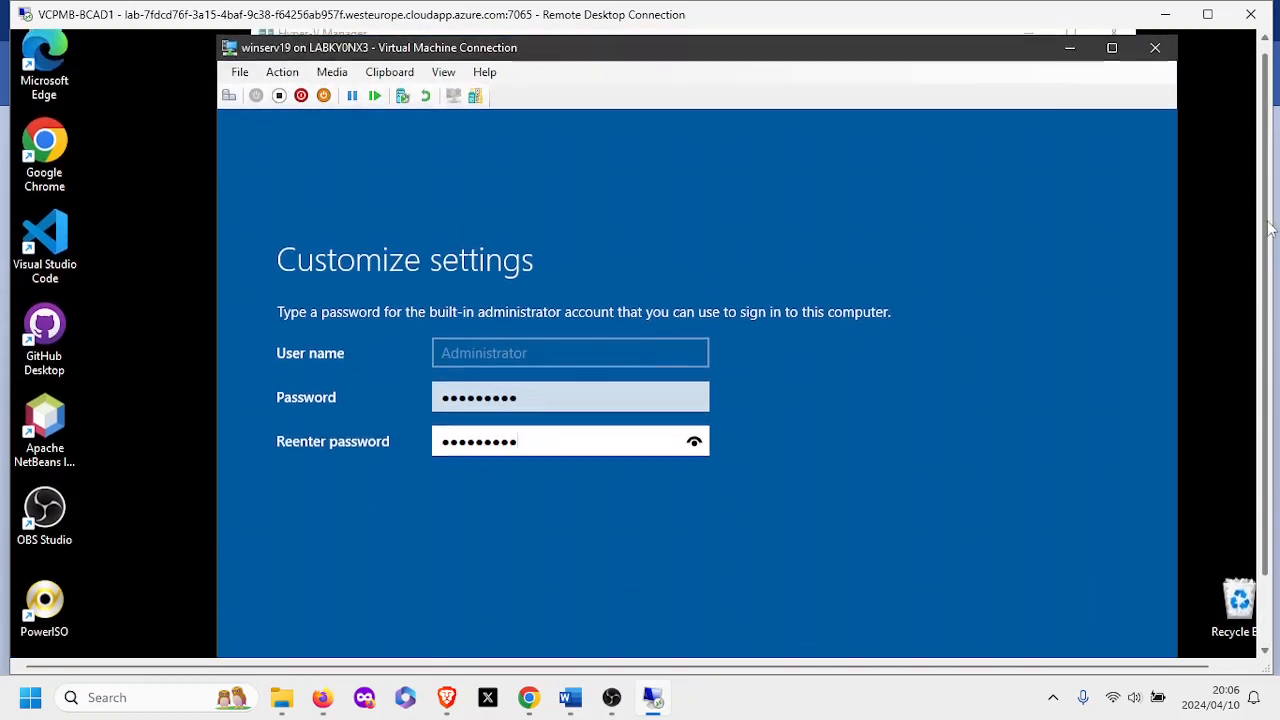
{"action": "left_click_drag", "start_coordinate": [960, 60], "coordinate": [906, 71]}
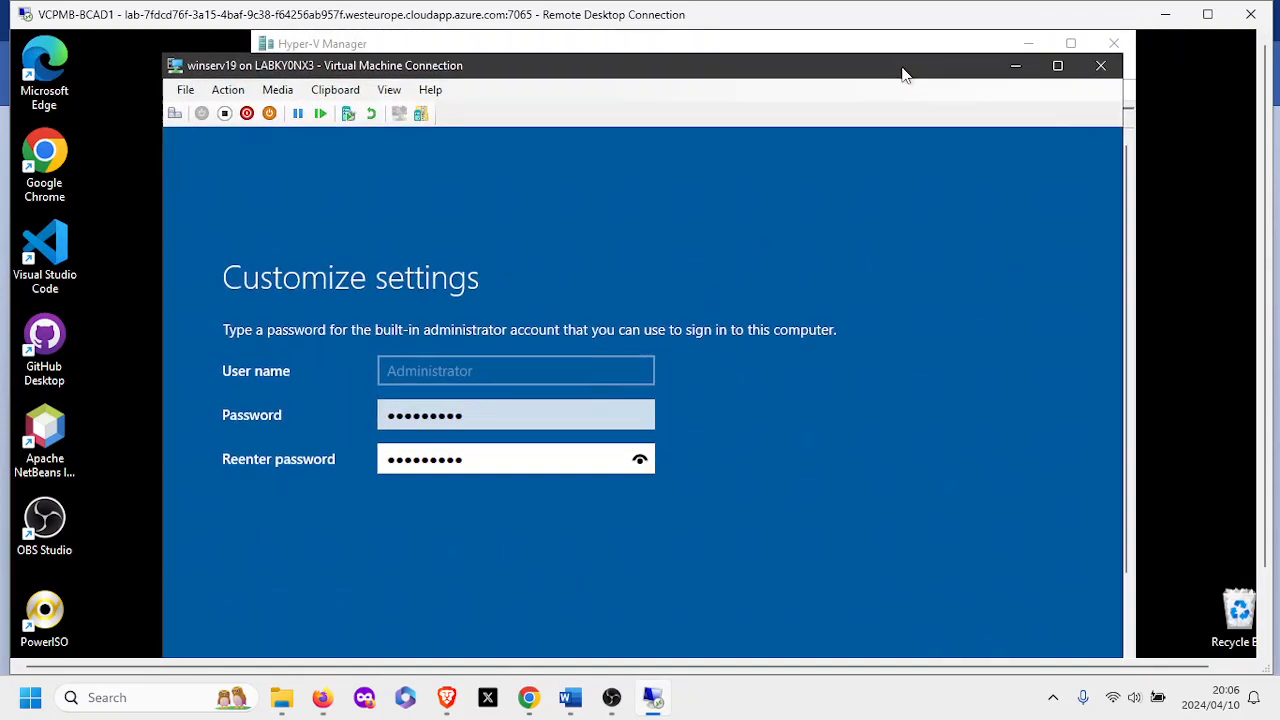
{"action": "left_click", "coordinate": [1059, 66]}
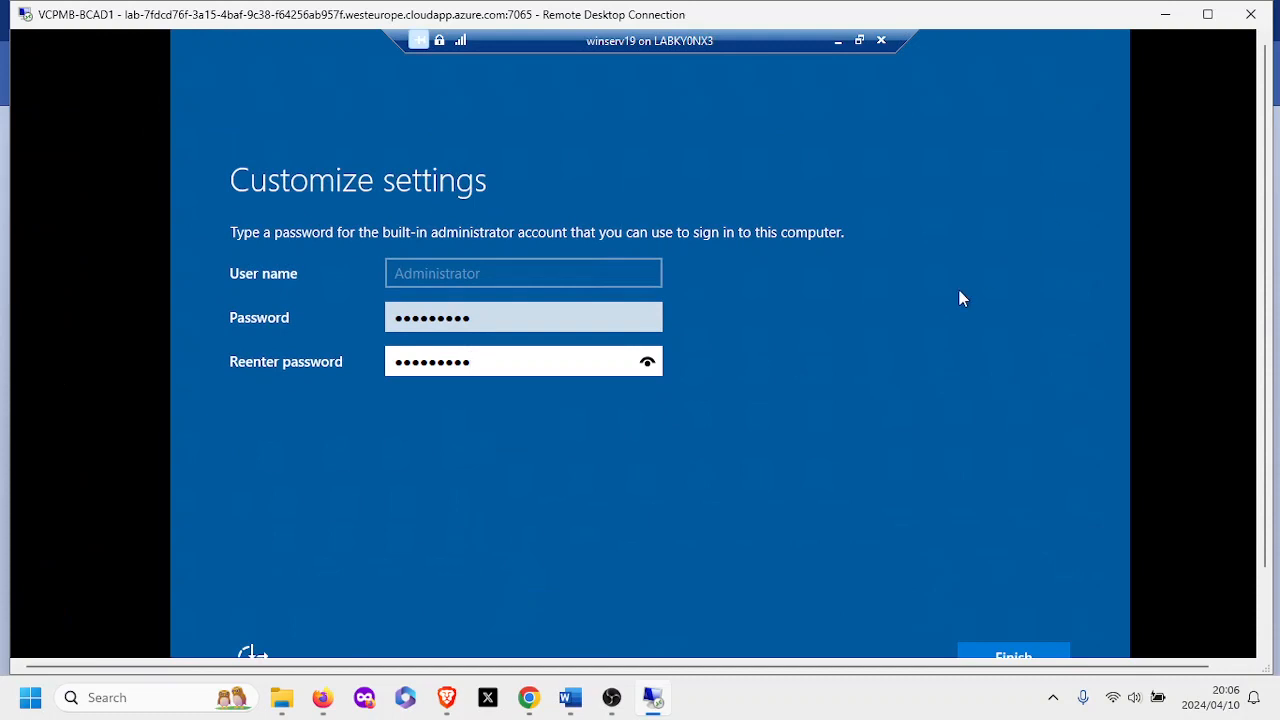
{"action": "left_click_drag", "start_coordinate": [1266, 297], "coordinate": [1249, 373]}
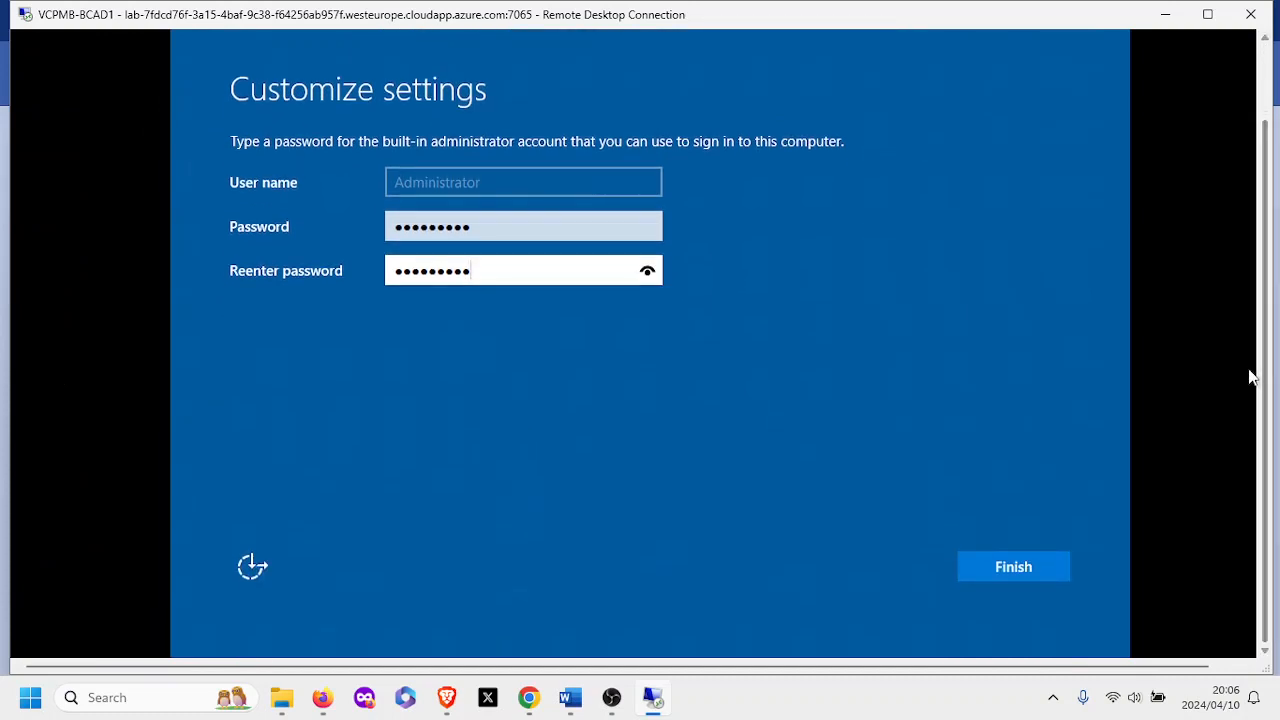
{"action": "left_click", "coordinate": [1012, 567]}
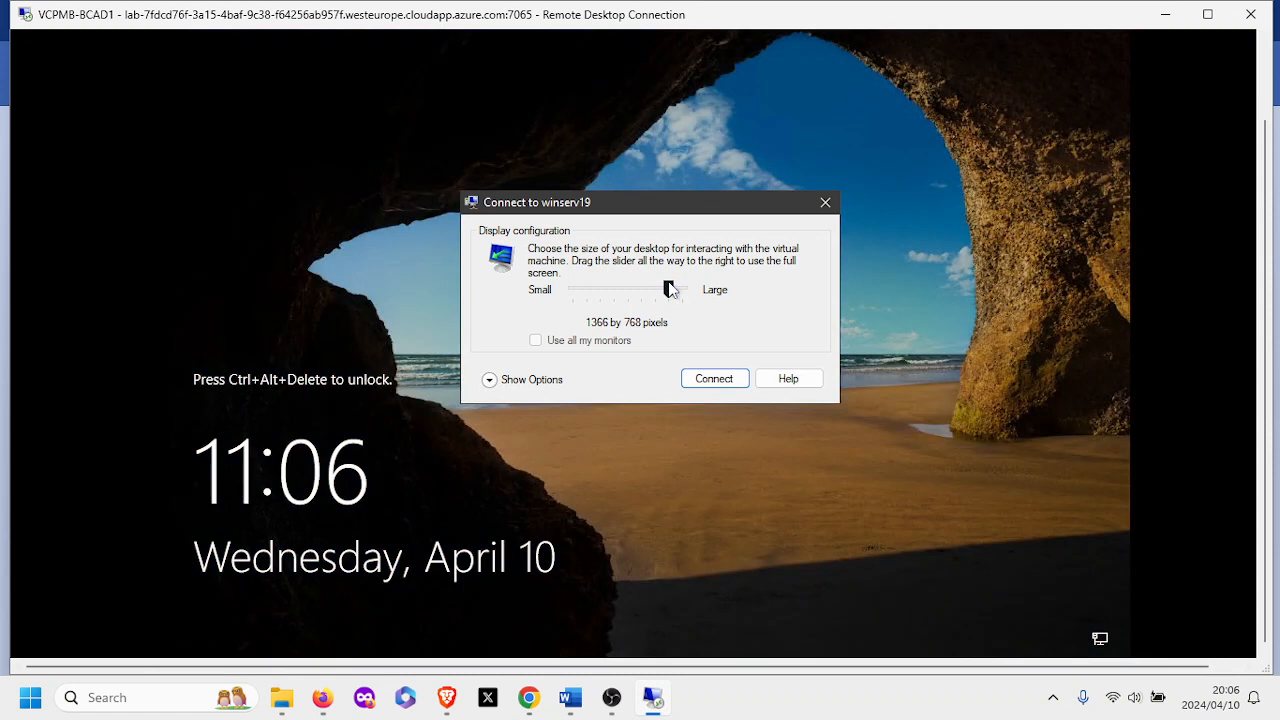
Lower the winserv19 desktop size slider from 1366 by 768 to 1024 by 768.
{"action": "left_click_drag", "start_coordinate": [670, 289], "coordinate": [603, 297]}
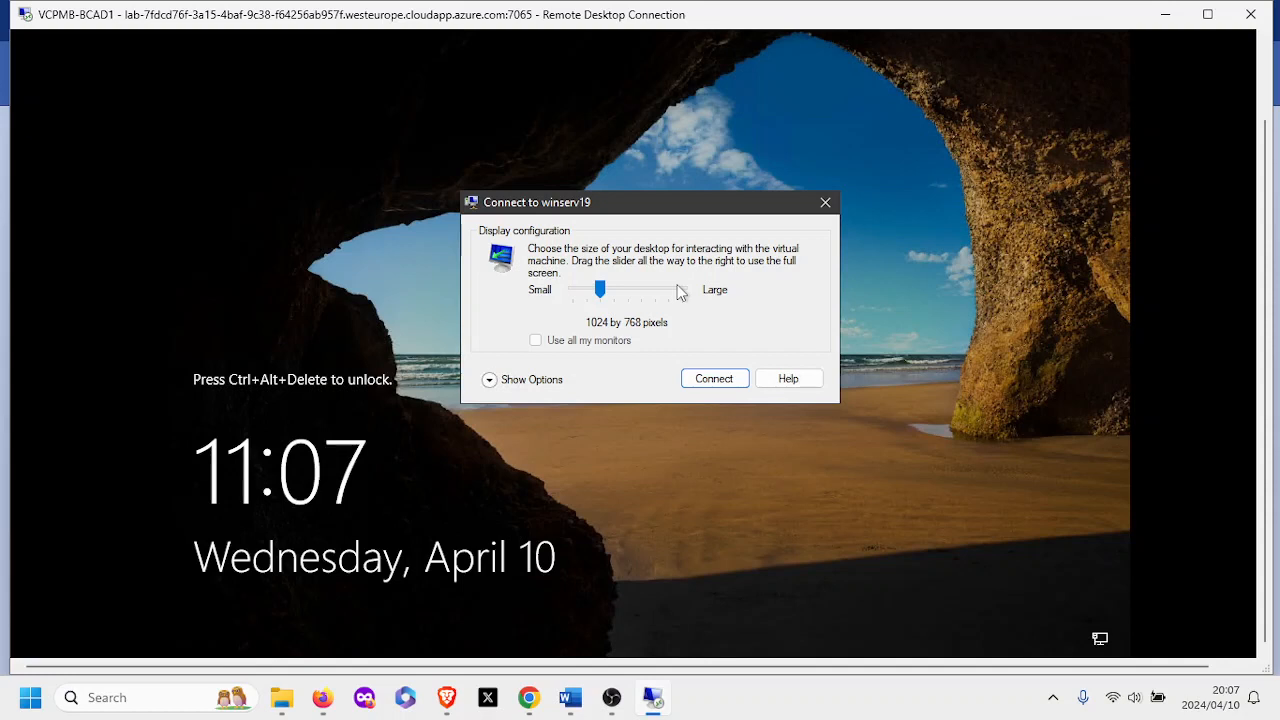
Connect to winserv19 and sign in as Administrator with the new password.
{"action": "left_click", "coordinate": [712, 380]}
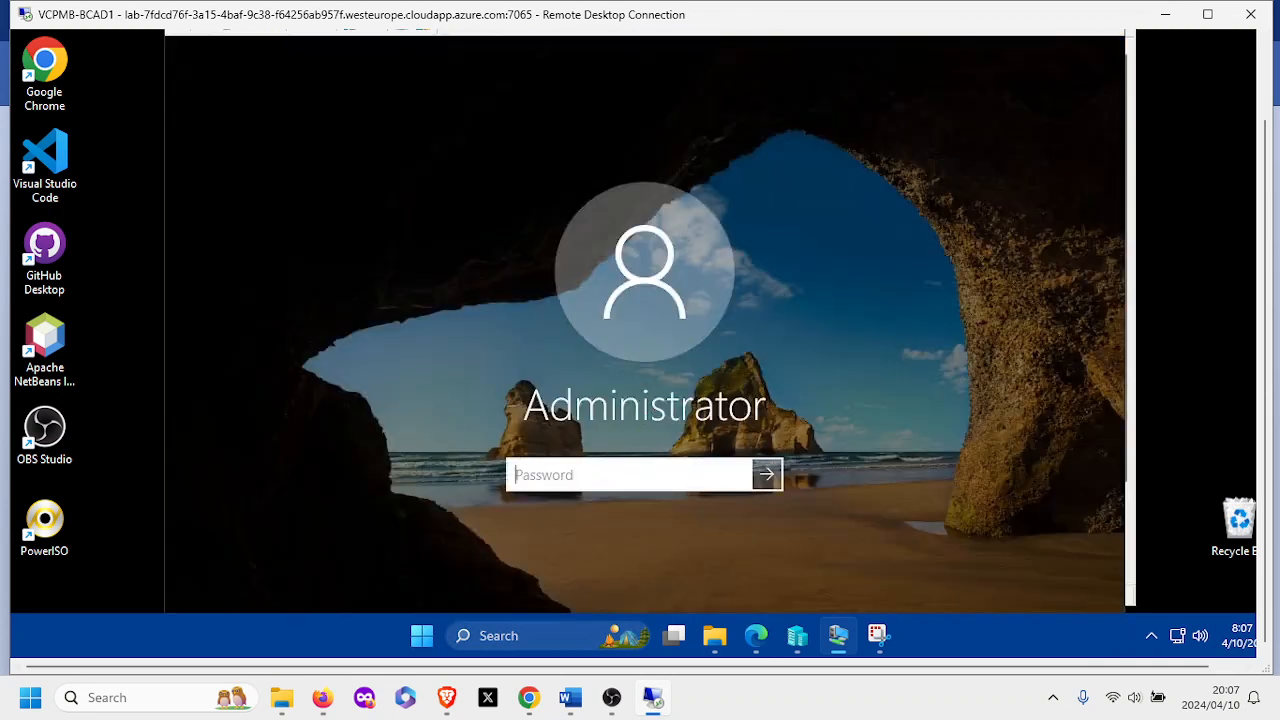
{"action": "key", "text": "Caps_Lock"}
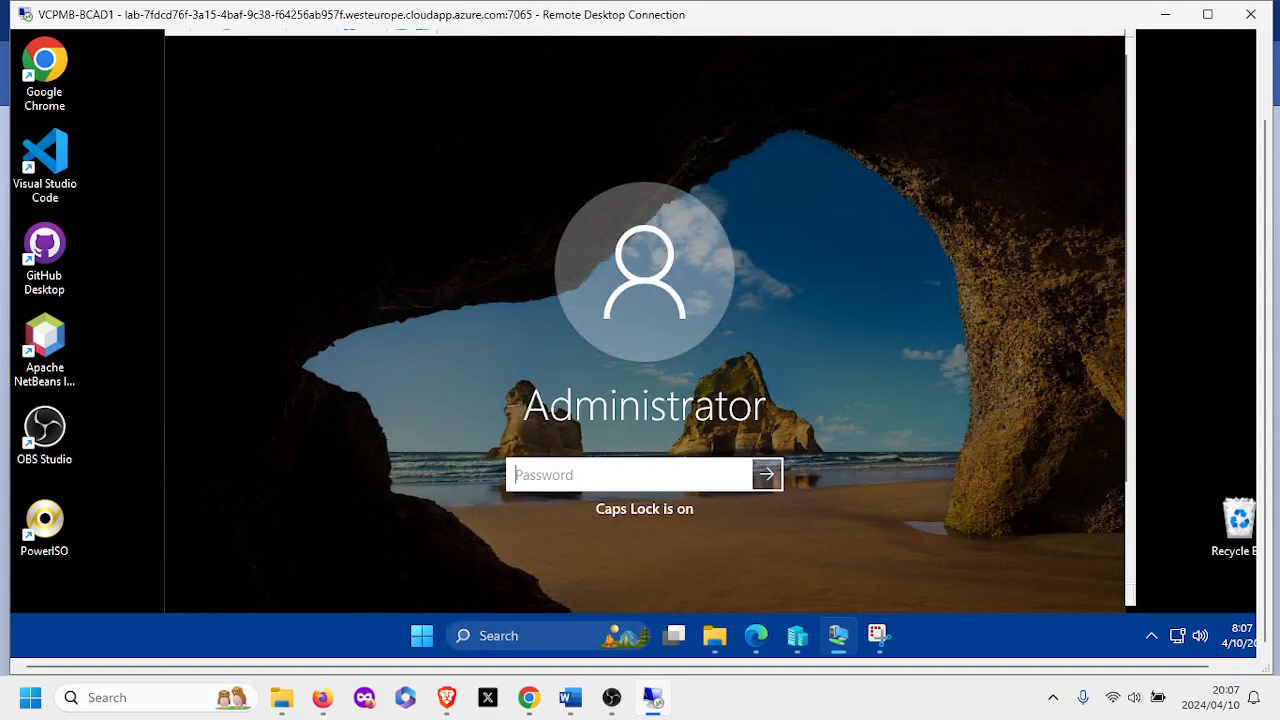
{"action": "type", "text": "•••••"}
{"action": "key", "text": "Caps_Lock"}
{"action": "type", "text": "••"}
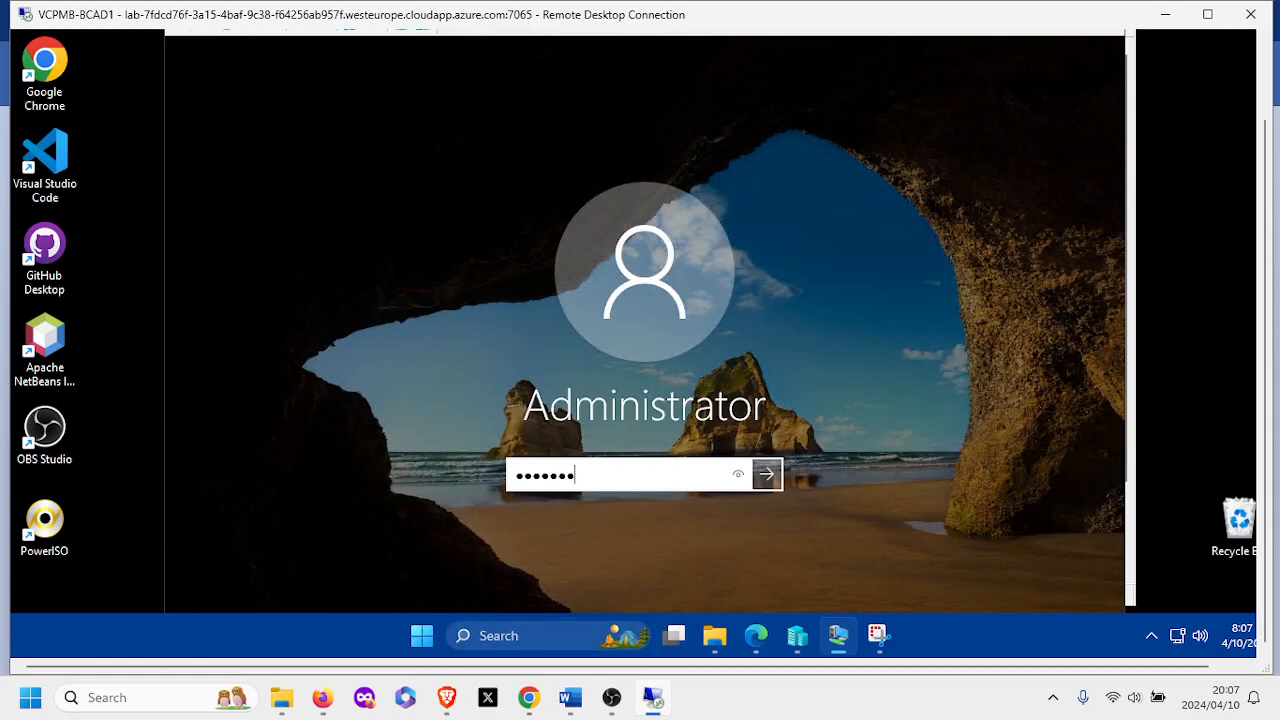
{"action": "type", "text": "••"}
{"action": "left_click", "coordinate": [769, 475]}
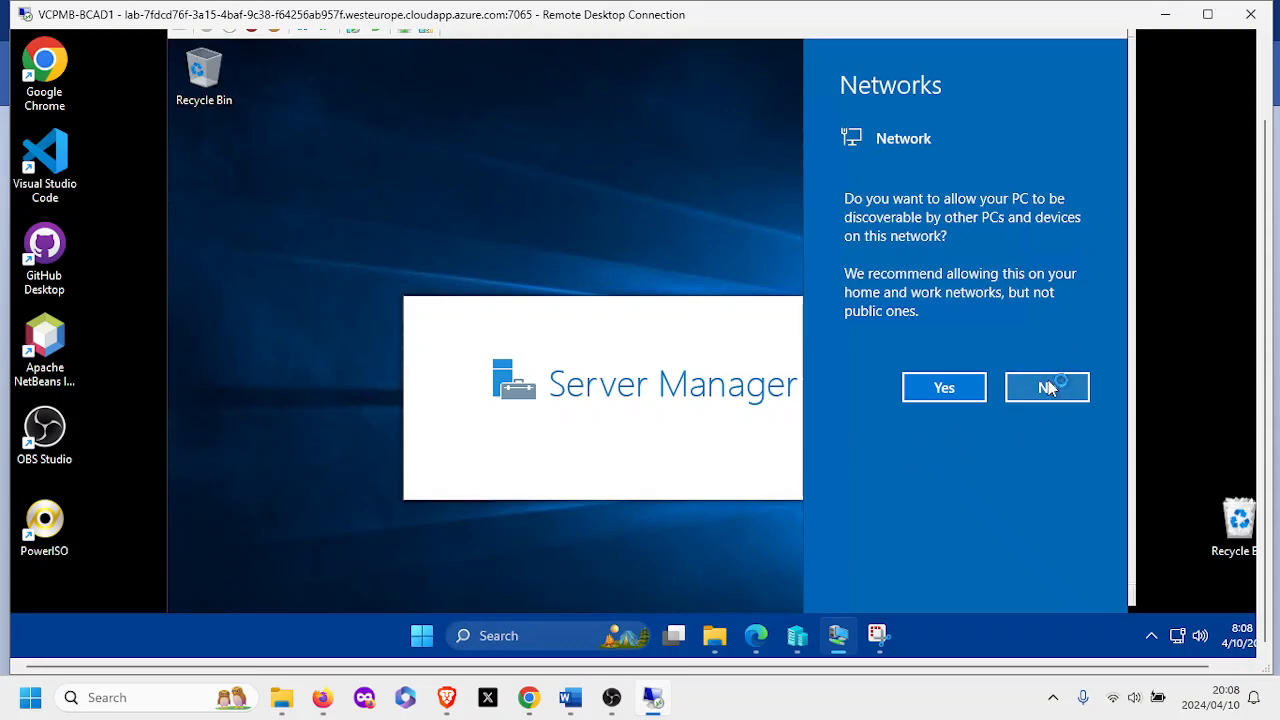
Decline network discovery, dismiss the Windows Admin Center notice, and close Server Manager.
{"action": "left_click", "coordinate": [1048, 388]}
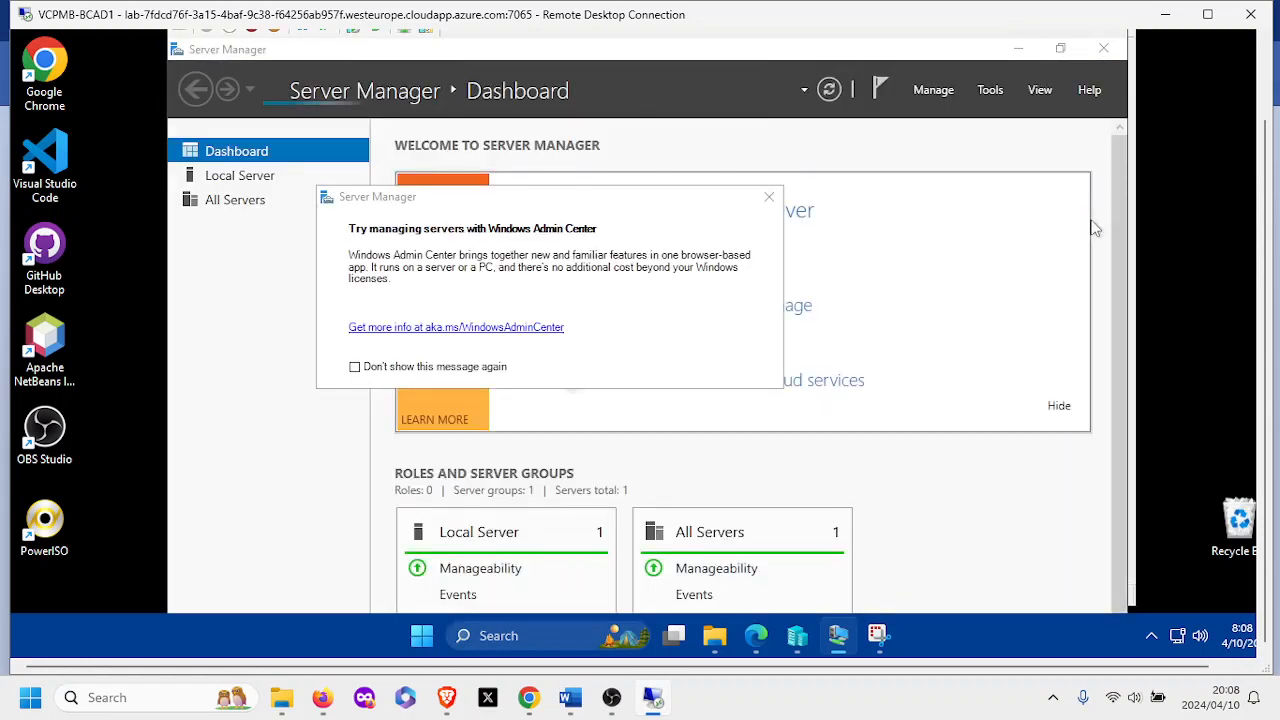
{"action": "left_click", "coordinate": [769, 199]}
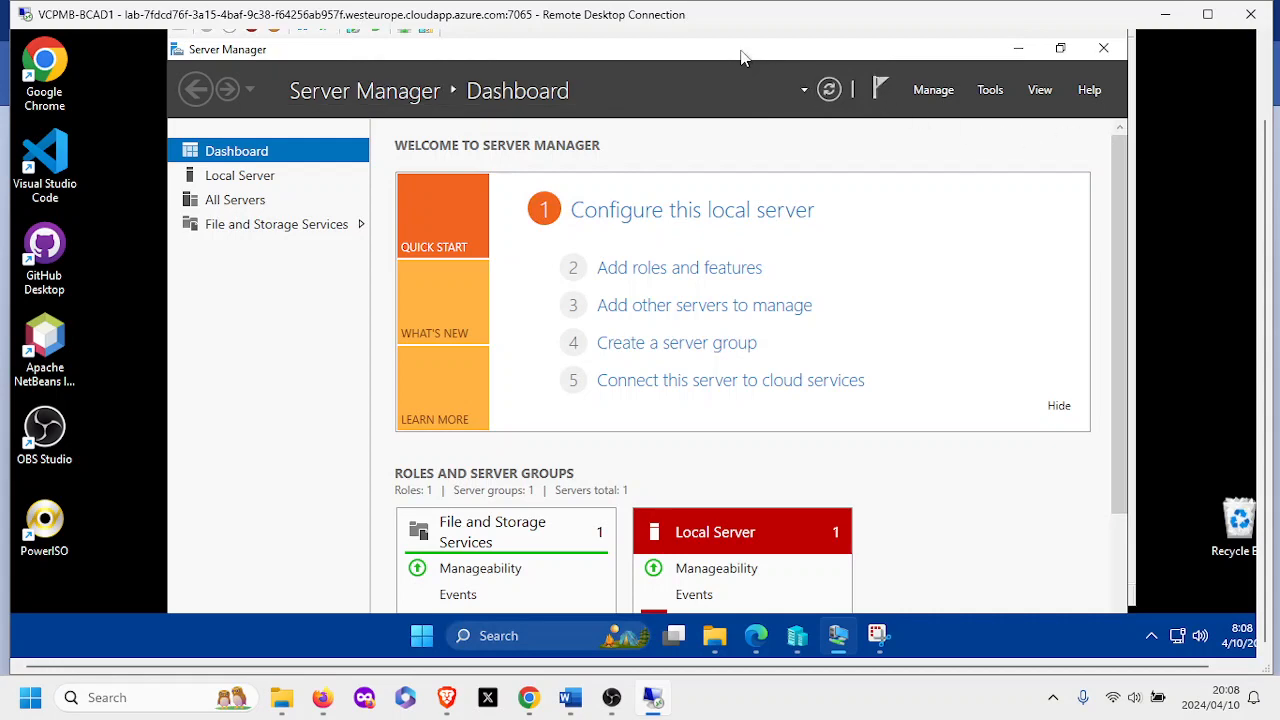
{"action": "left_click_drag", "start_coordinate": [743, 90], "coordinate": [655, 117]}
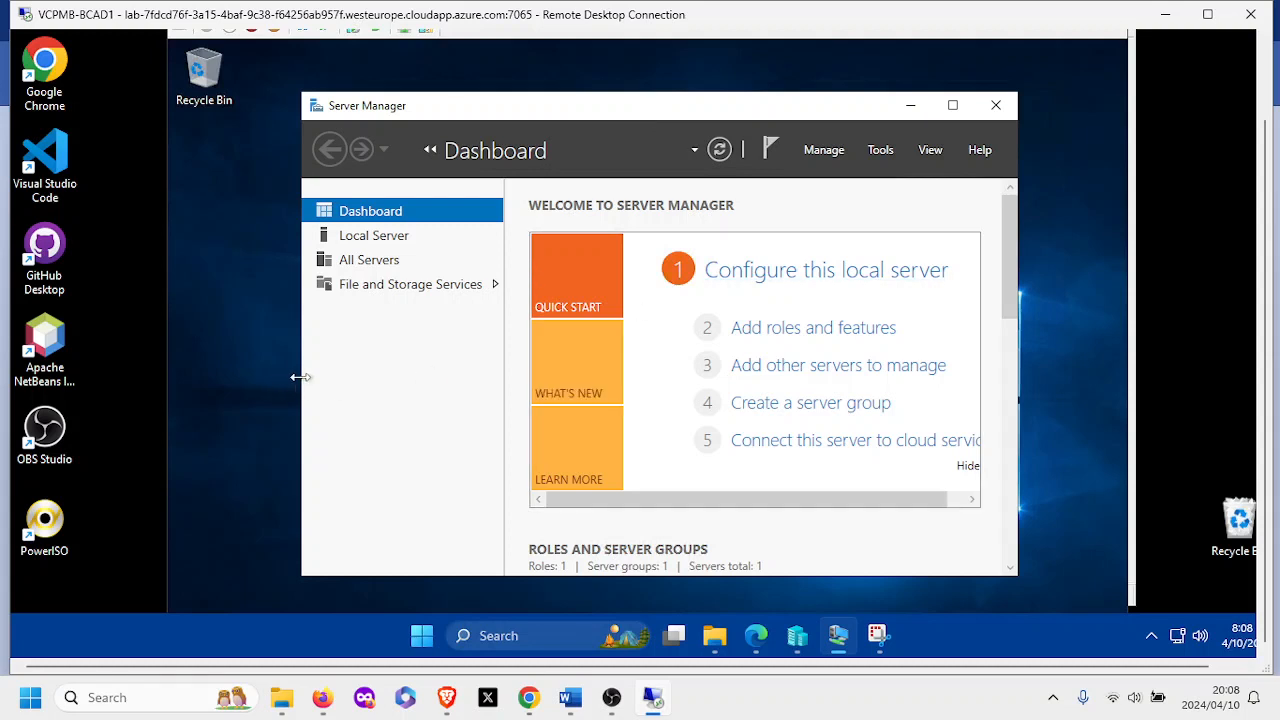
{"action": "left_click_drag", "start_coordinate": [298, 377], "coordinate": [246, 386]}
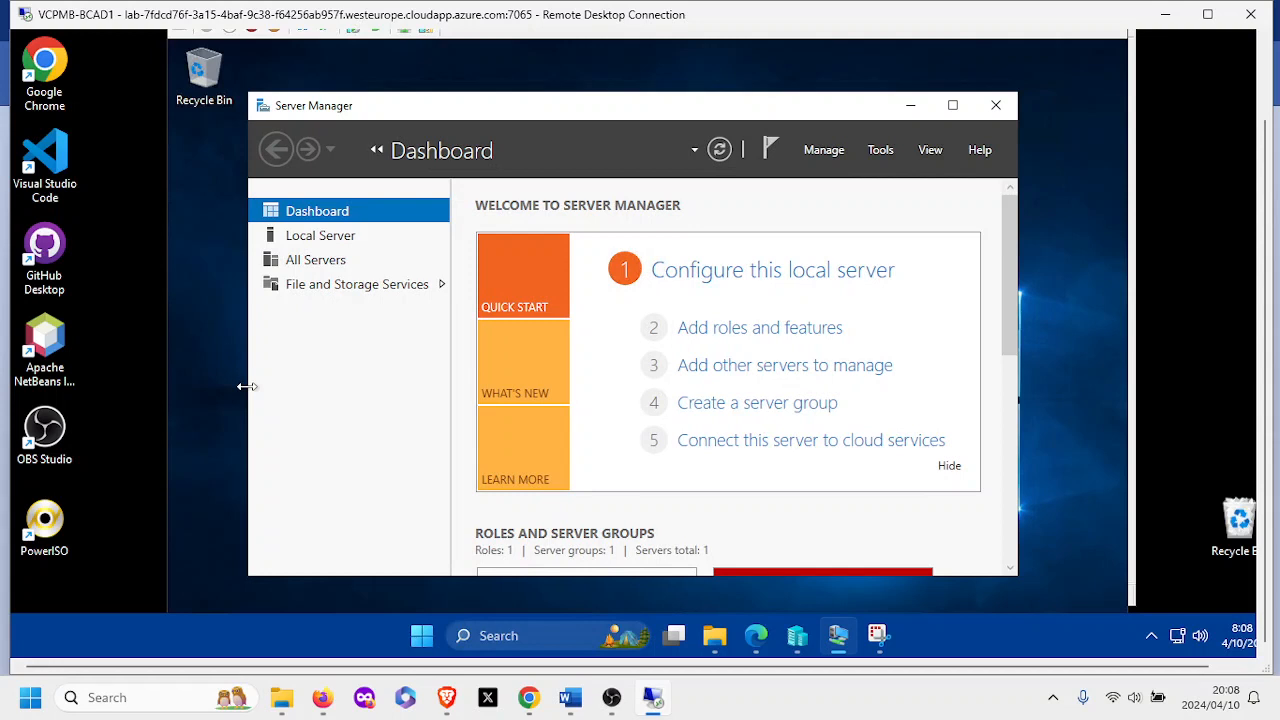
{"action": "left_click", "coordinate": [997, 106]}
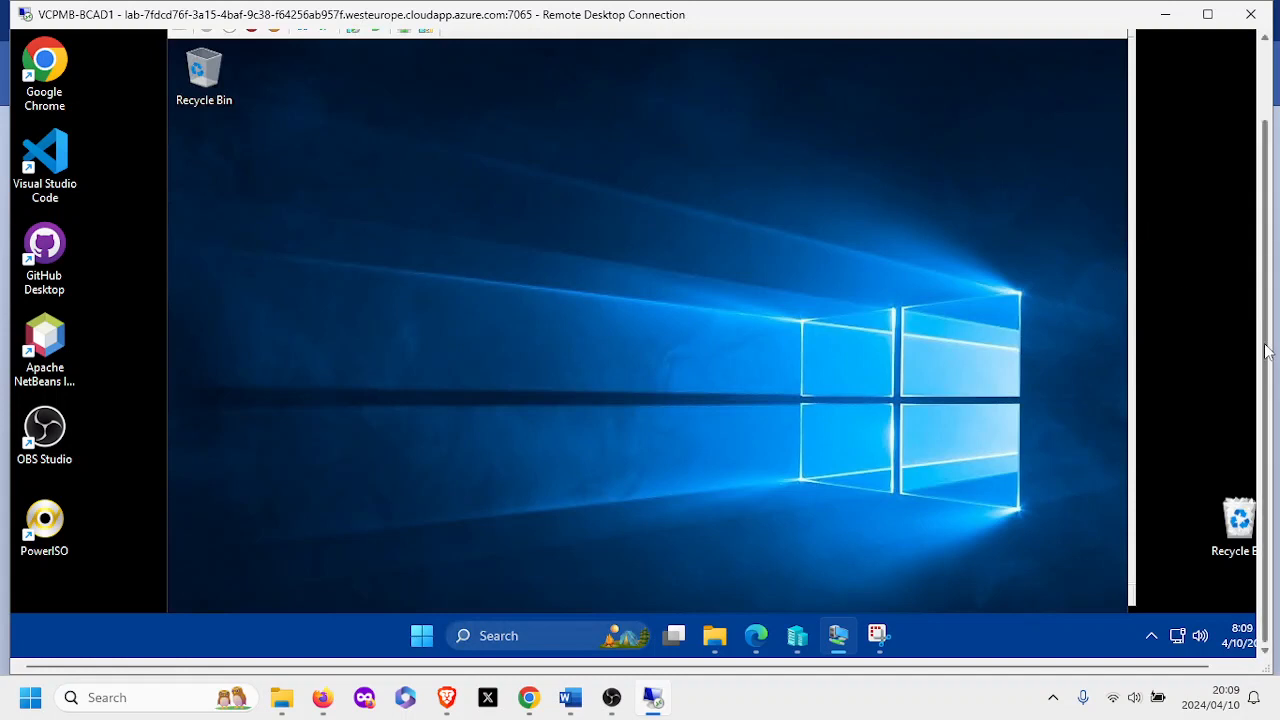
Reposition the VM Connection window and deselect the Recycle Bin icon on the server desktop.
{"action": "left_click_drag", "start_coordinate": [1266, 326], "coordinate": [1248, 251]}
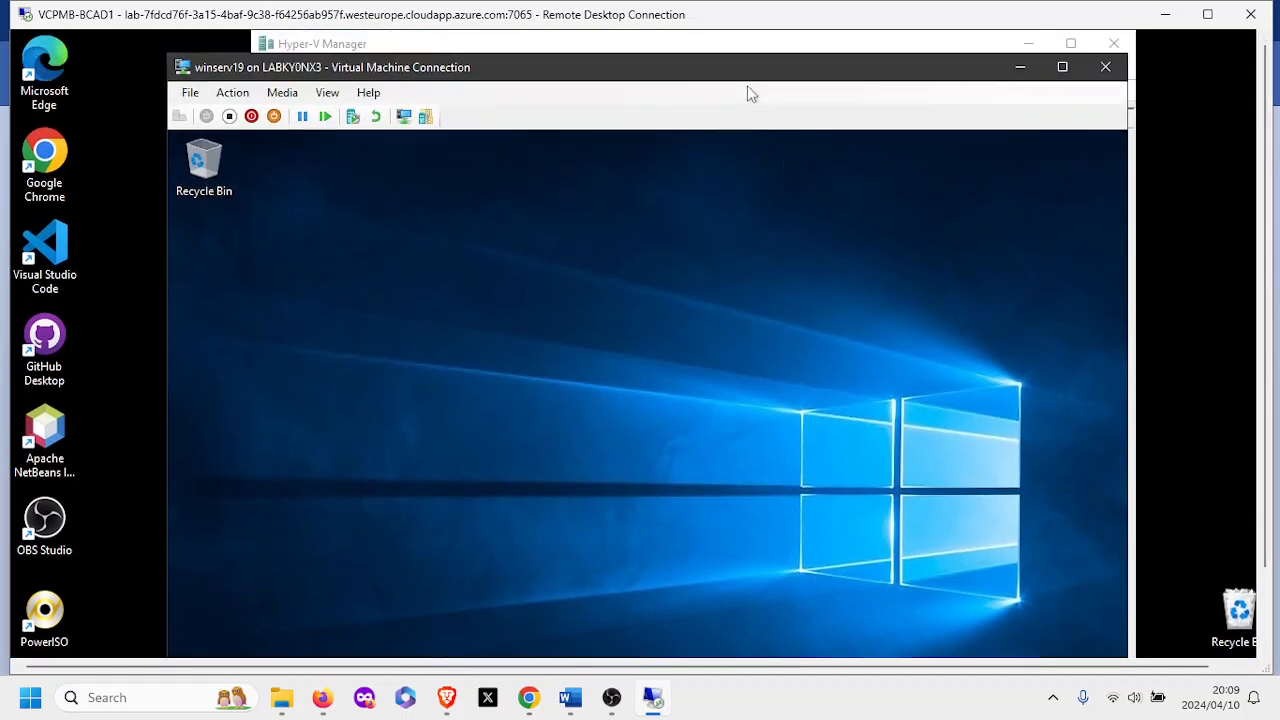
{"action": "left_click_drag", "start_coordinate": [749, 72], "coordinate": [779, 55]}
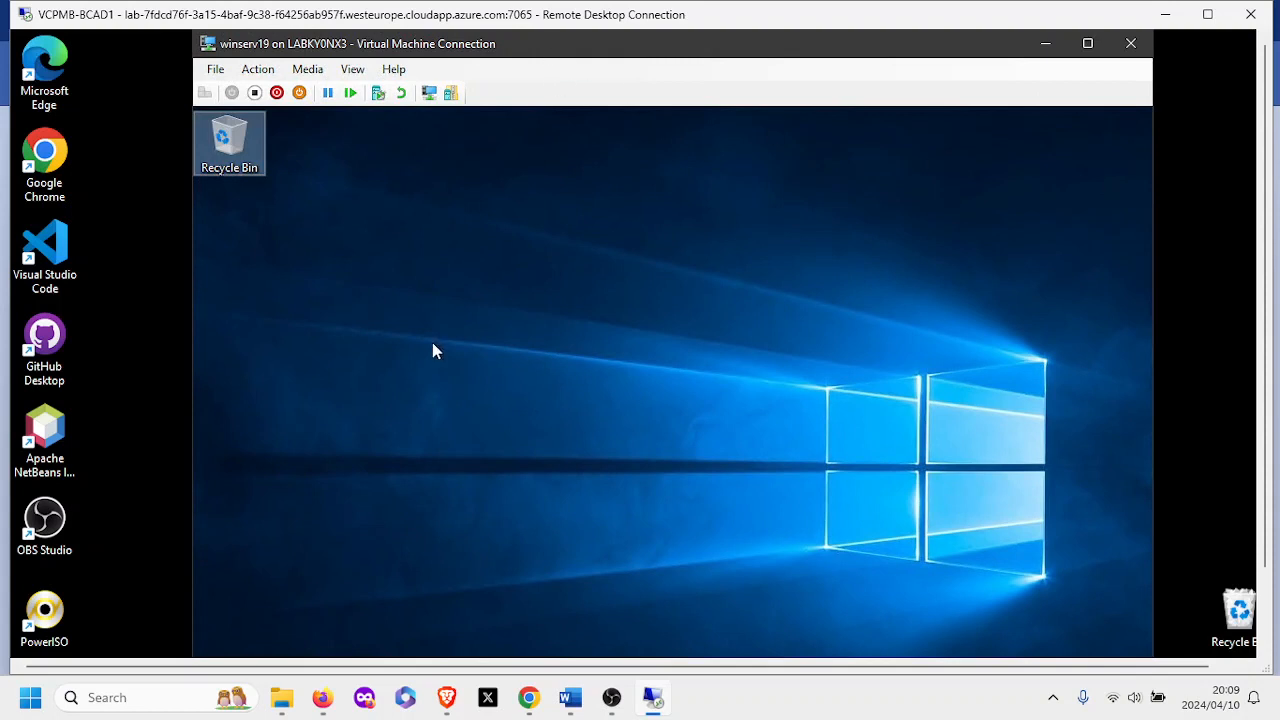
{"action": "left_click", "coordinate": [393, 418]}
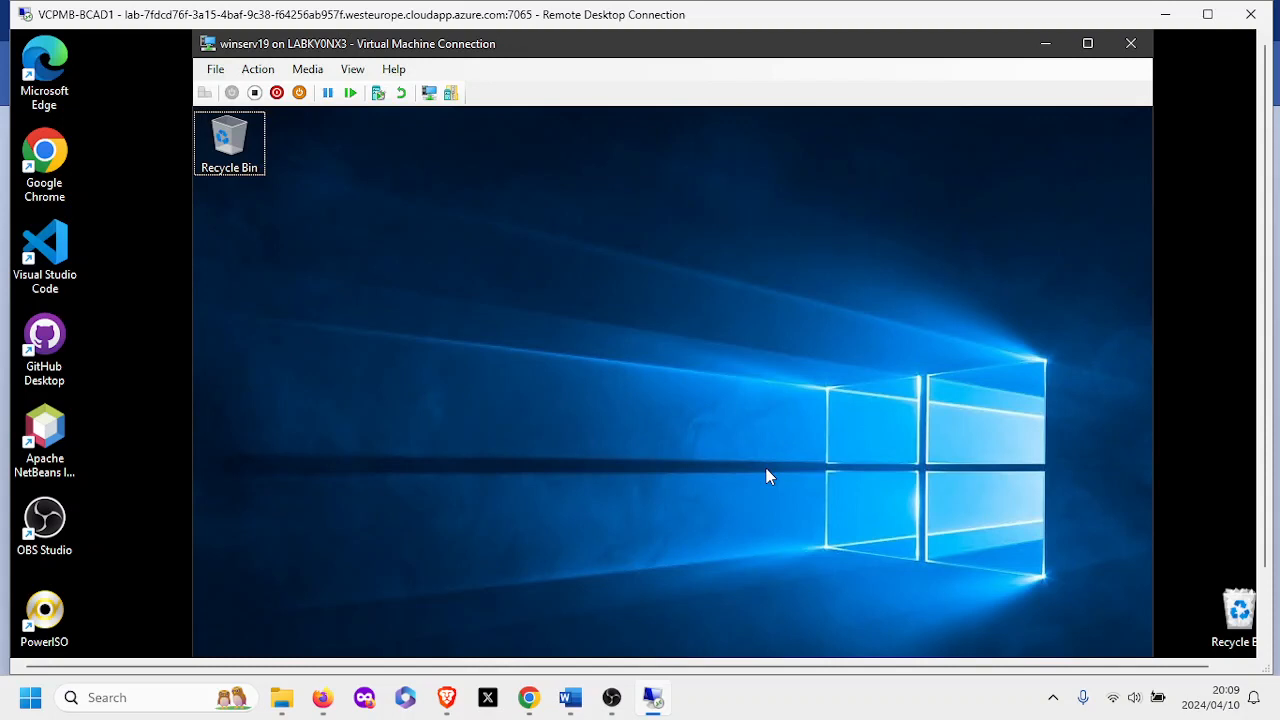
{"action": "key", "text": "super"}
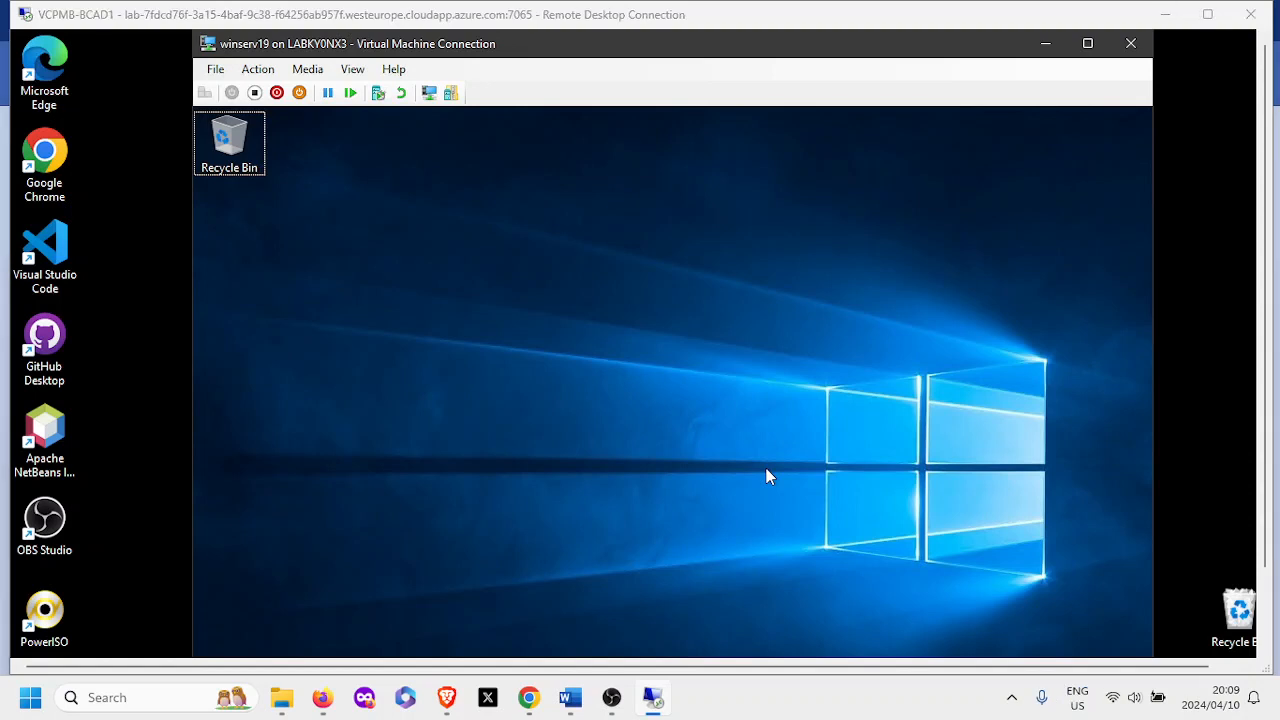
{"action": "left_click", "coordinate": [676, 50]}
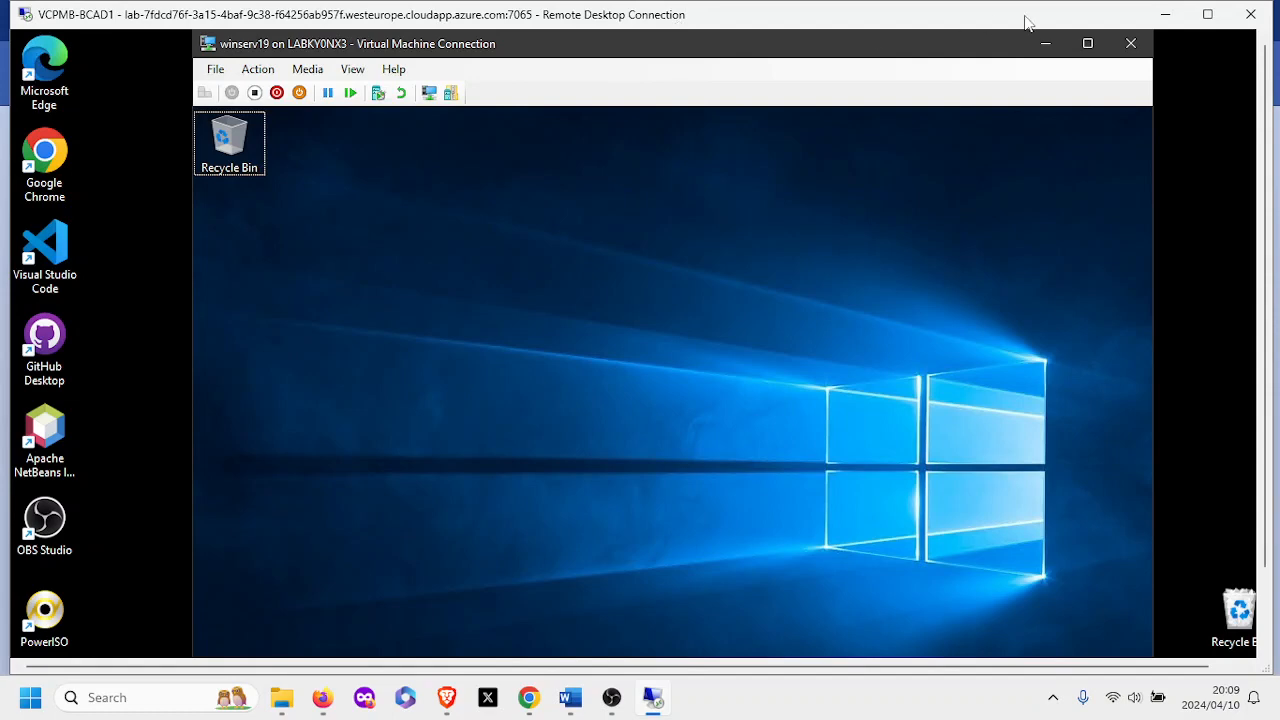
Show the server desktop full screen with its taskbar and bring up the host Start menu.
{"action": "left_click", "coordinate": [1088, 44]}
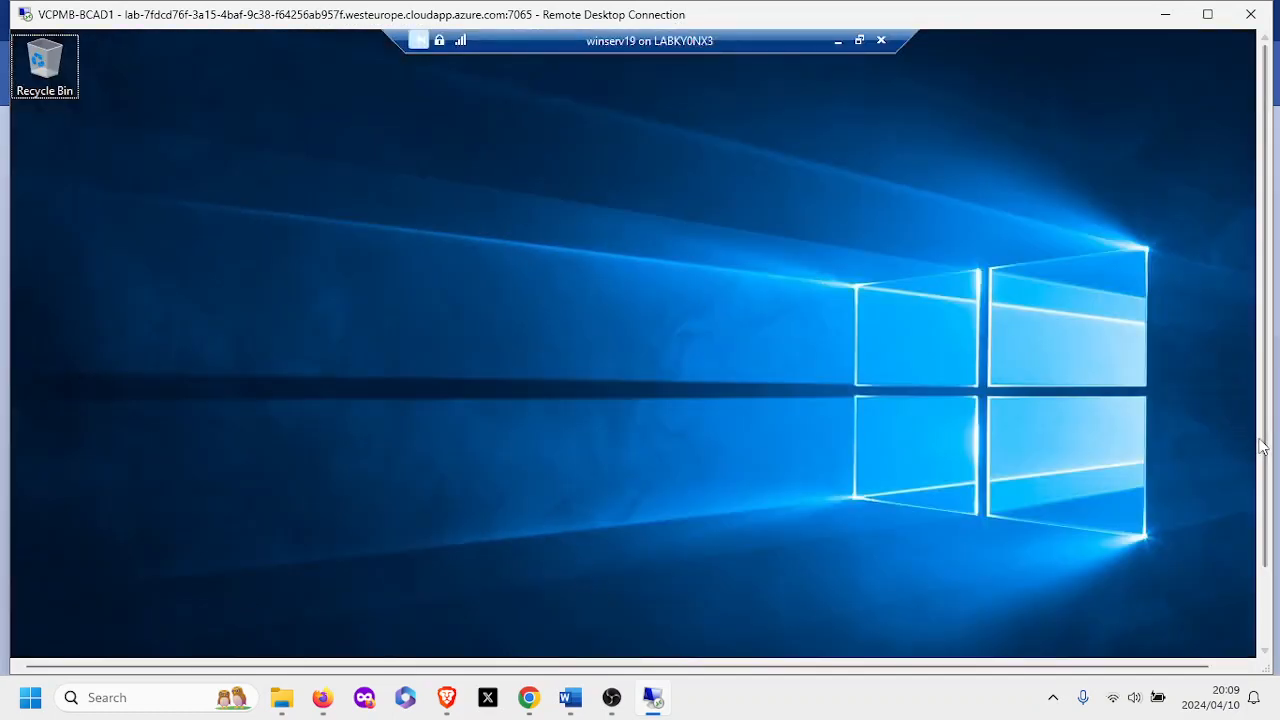
{"action": "left_click_drag", "start_coordinate": [1265, 447], "coordinate": [1263, 551]}
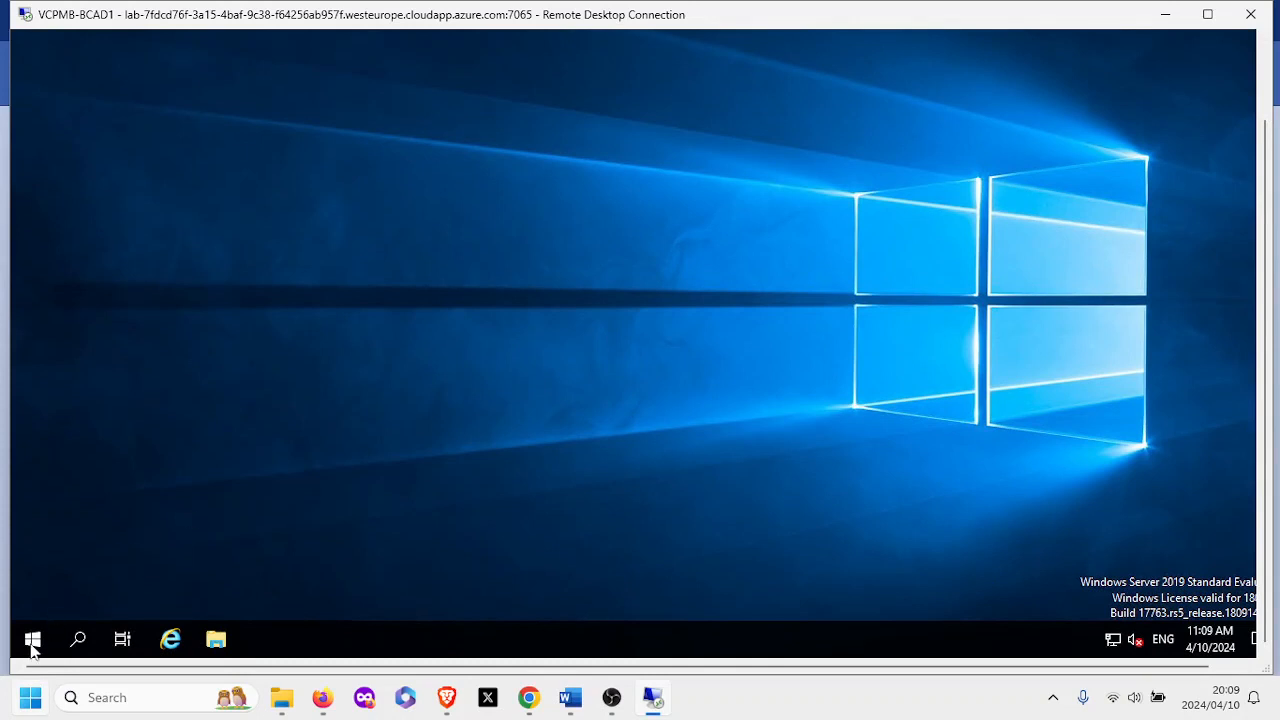
{"action": "key", "text": "super"}
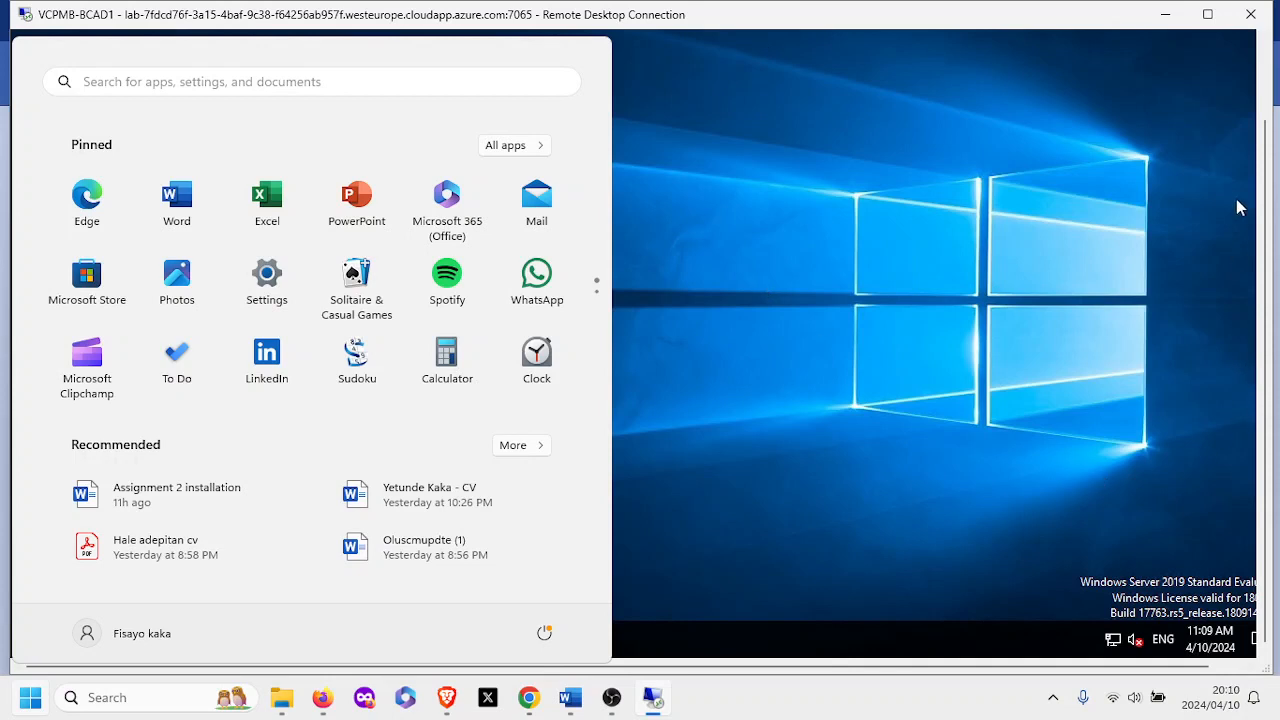
{"action": "left_click", "coordinate": [1266, 77]}
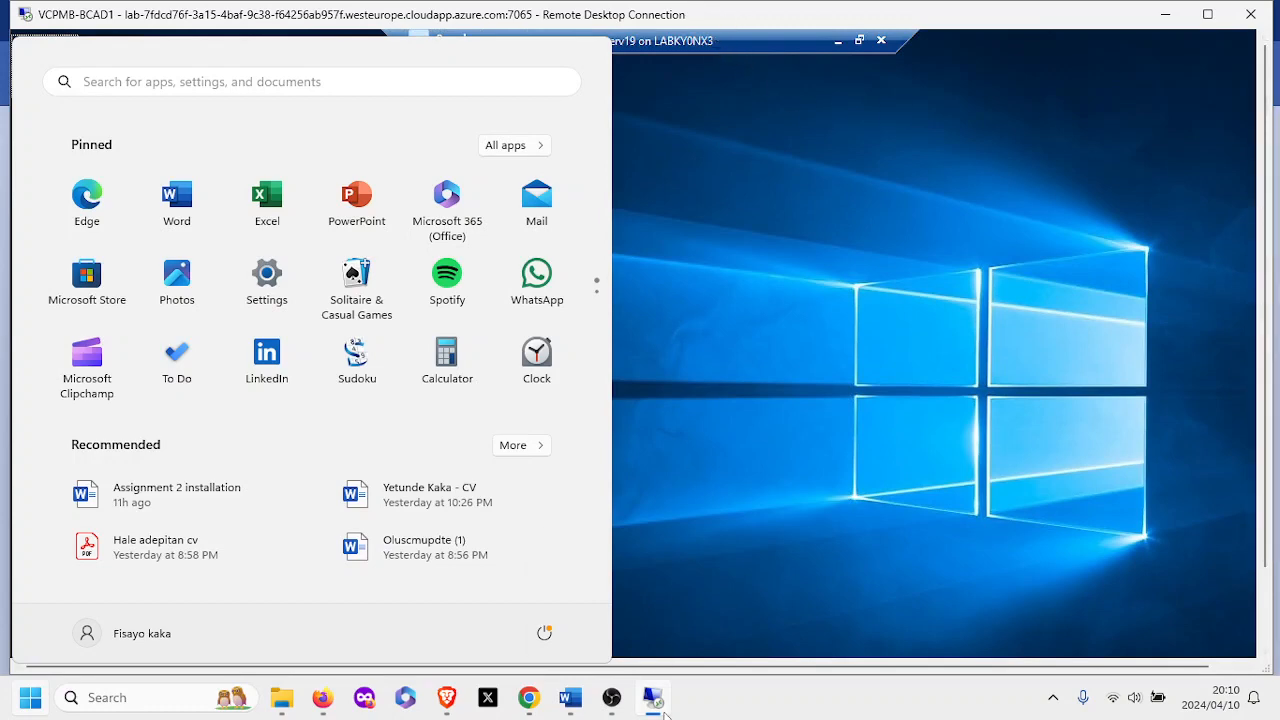
From the server's Start menu, shut down winserv19 with reason Other (Planned).
{"action": "left_click", "coordinate": [654, 700]}
{"action": "left_click", "coordinate": [654, 700]}
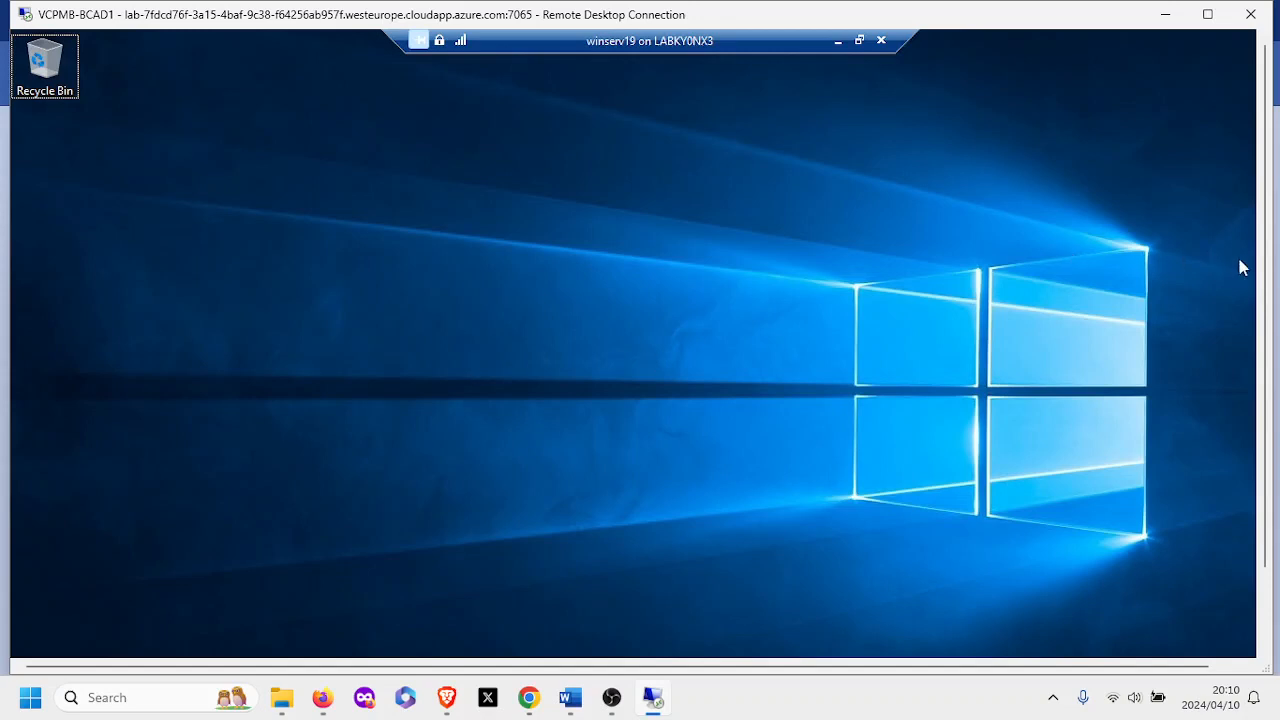
{"action": "left_click_drag", "start_coordinate": [1268, 280], "coordinate": [1268, 408]}
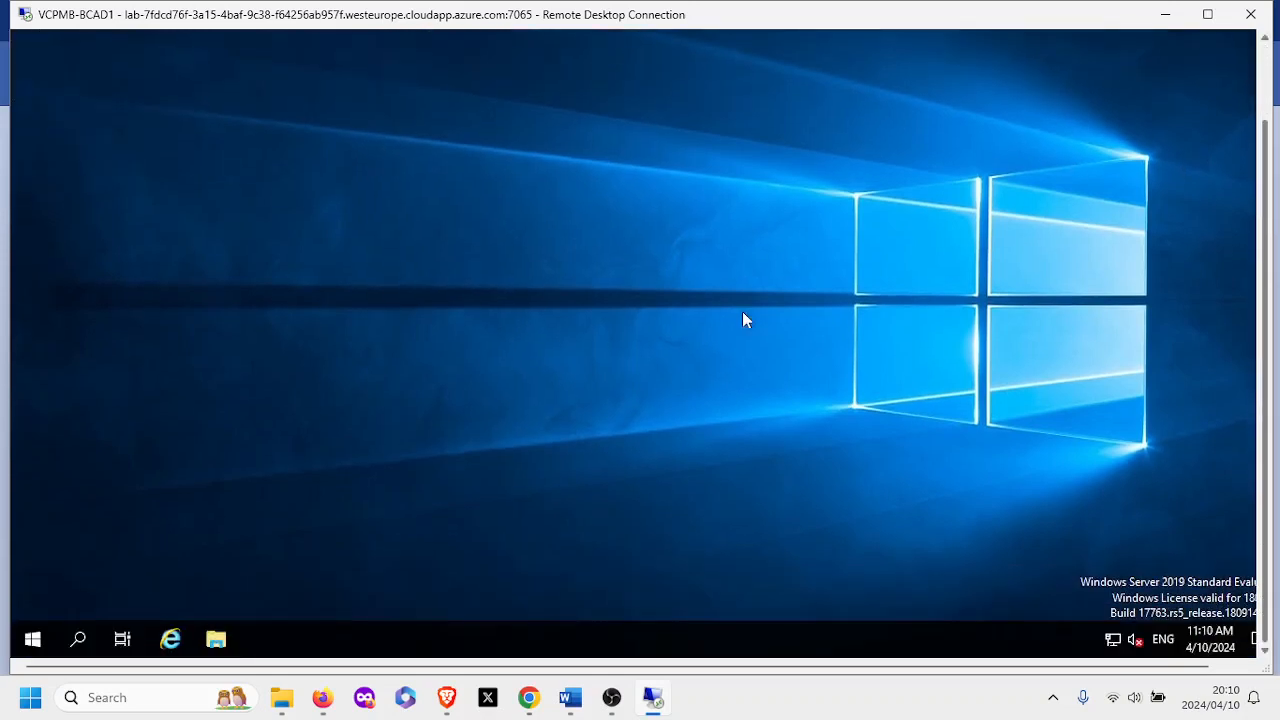
{"action": "left_click", "coordinate": [31, 640]}
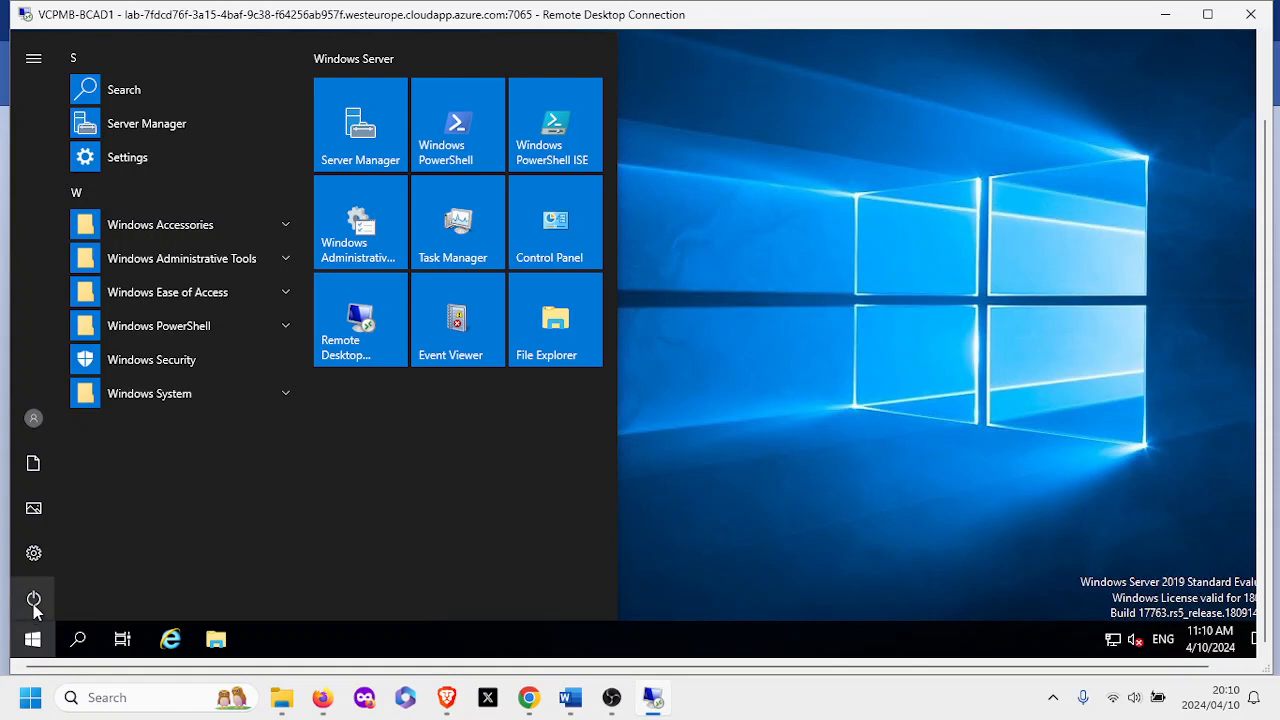
{"action": "left_click", "coordinate": [35, 604]}
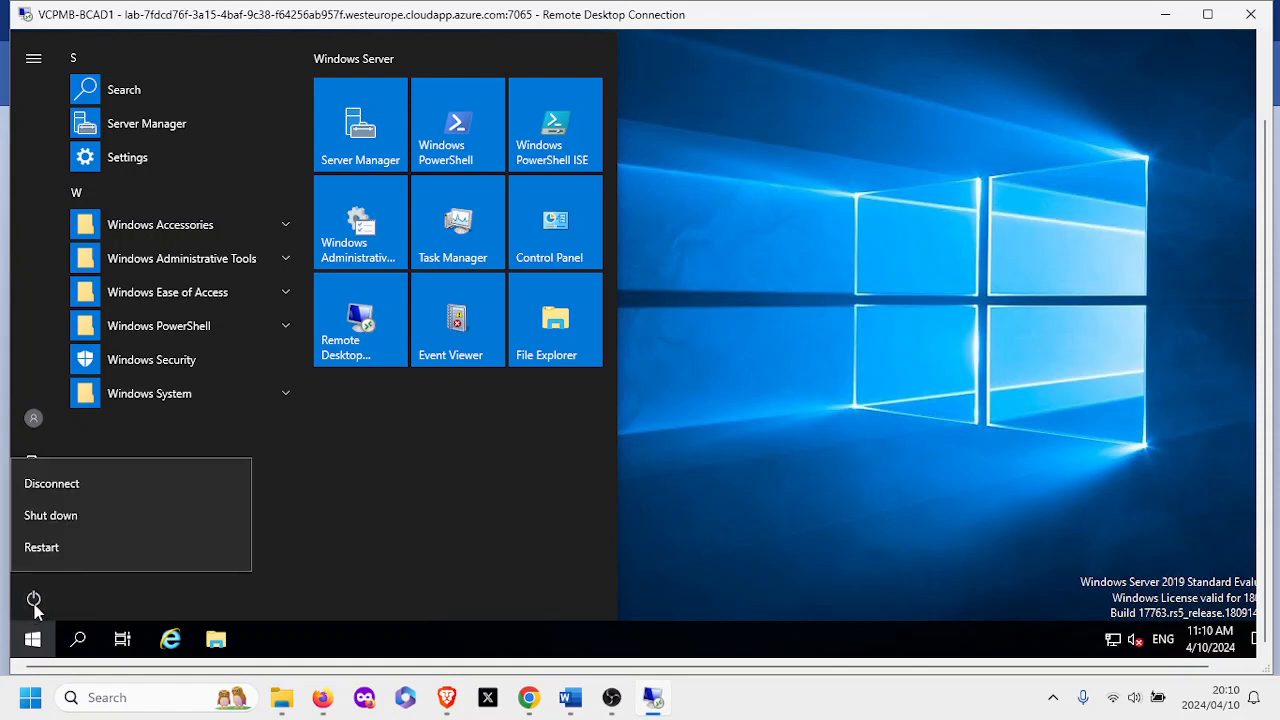
{"action": "left_click", "coordinate": [57, 518]}
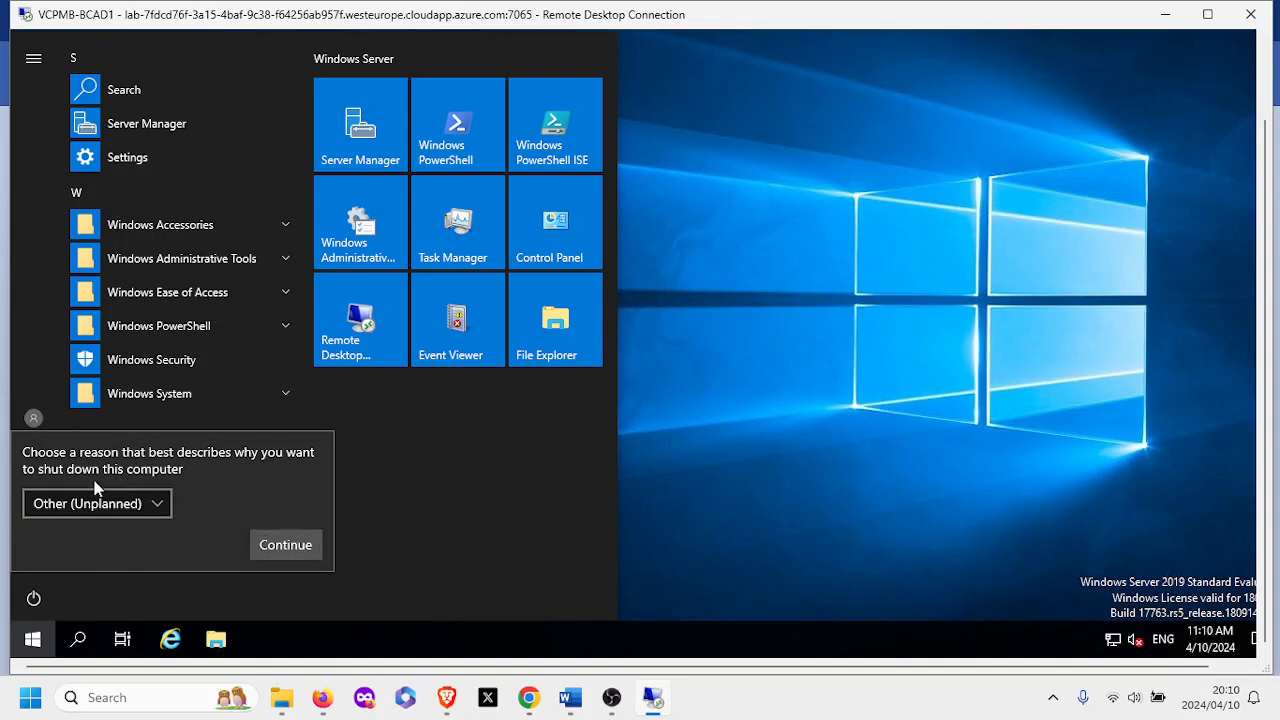
{"action": "left_click", "coordinate": [157, 512]}
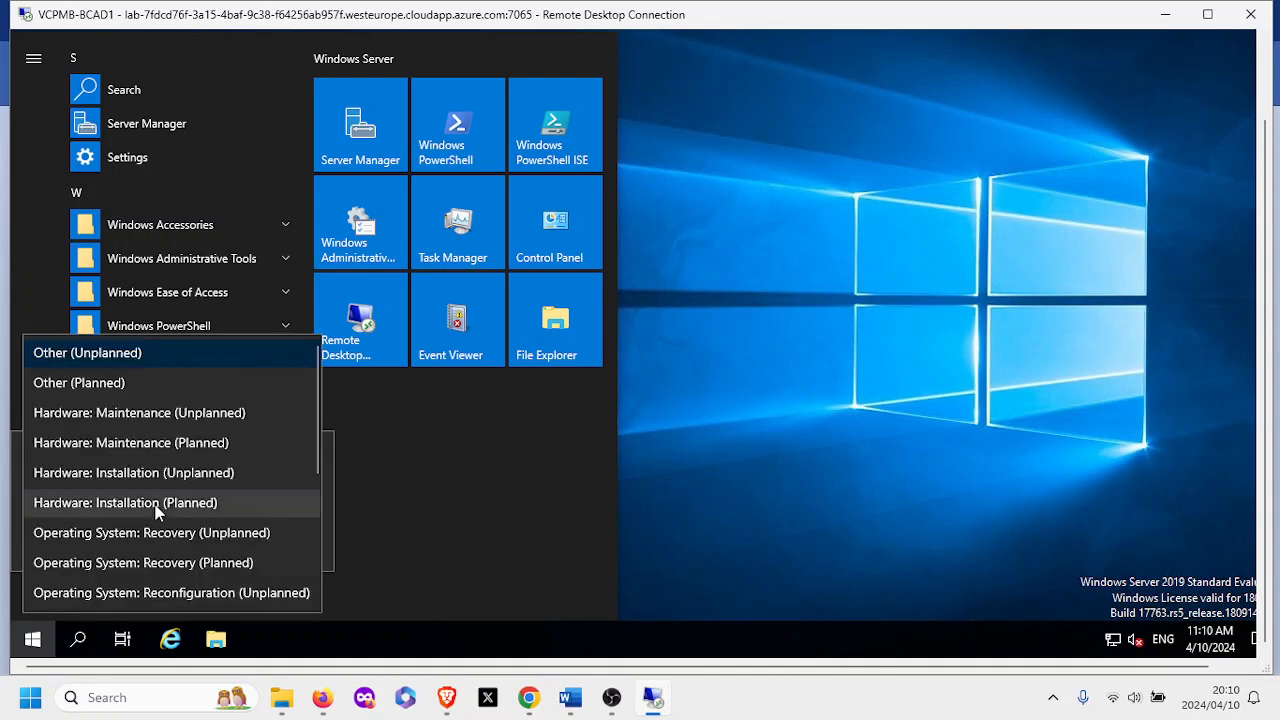
{"action": "left_click", "coordinate": [61, 386]}
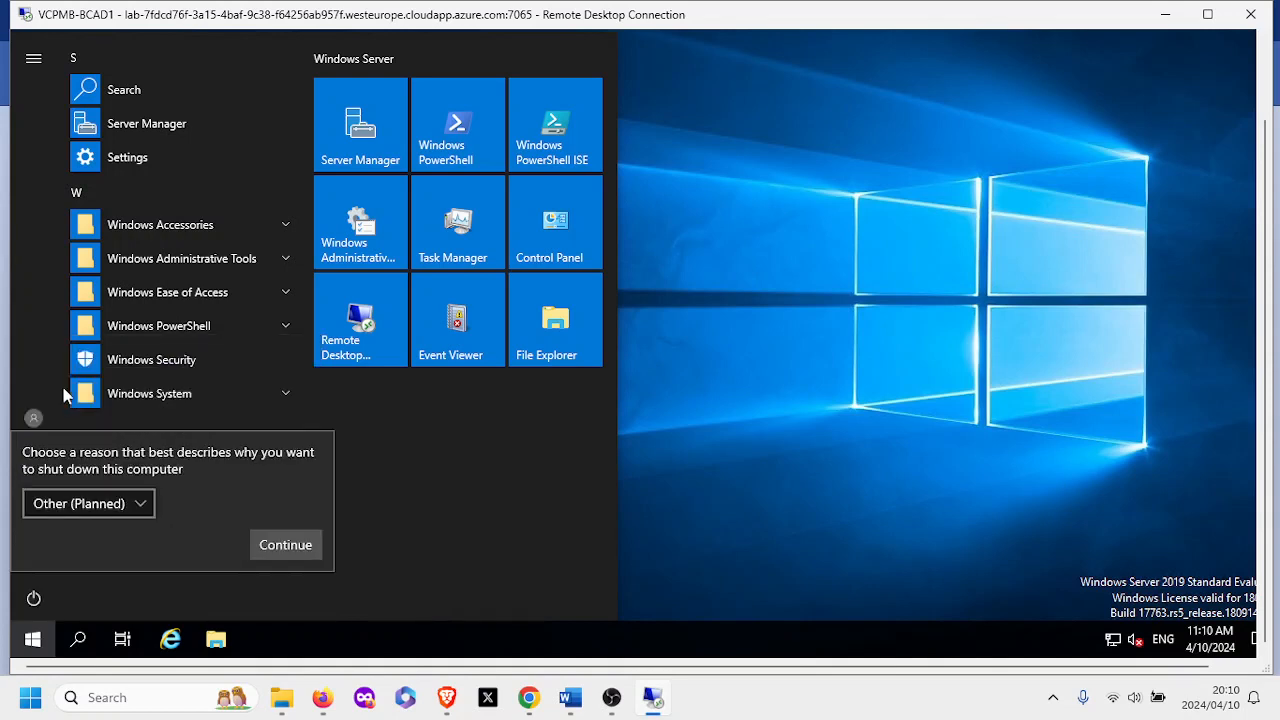
{"action": "left_click", "coordinate": [284, 547]}
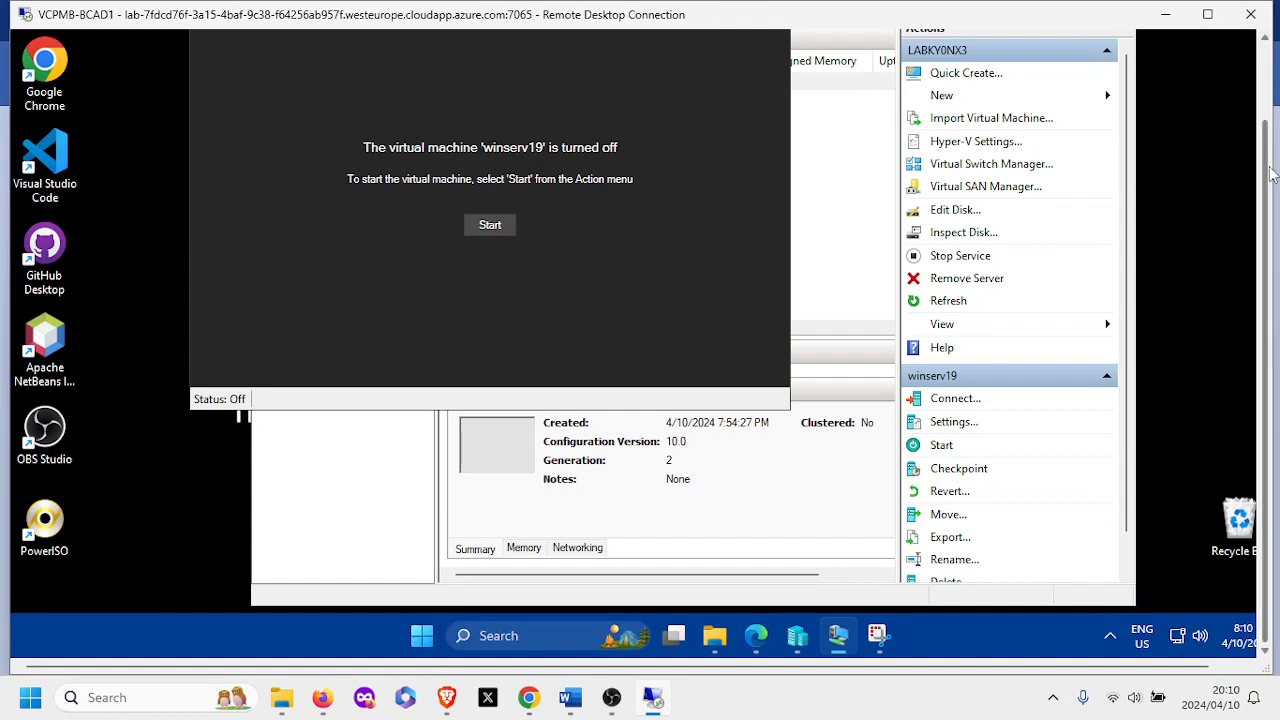
Close the winserv19 connection window, then close Hyper-V Manager.
{"action": "scroll", "coordinate": [1266, 174], "scroll_direction": "up", "scroll_amount": 3}
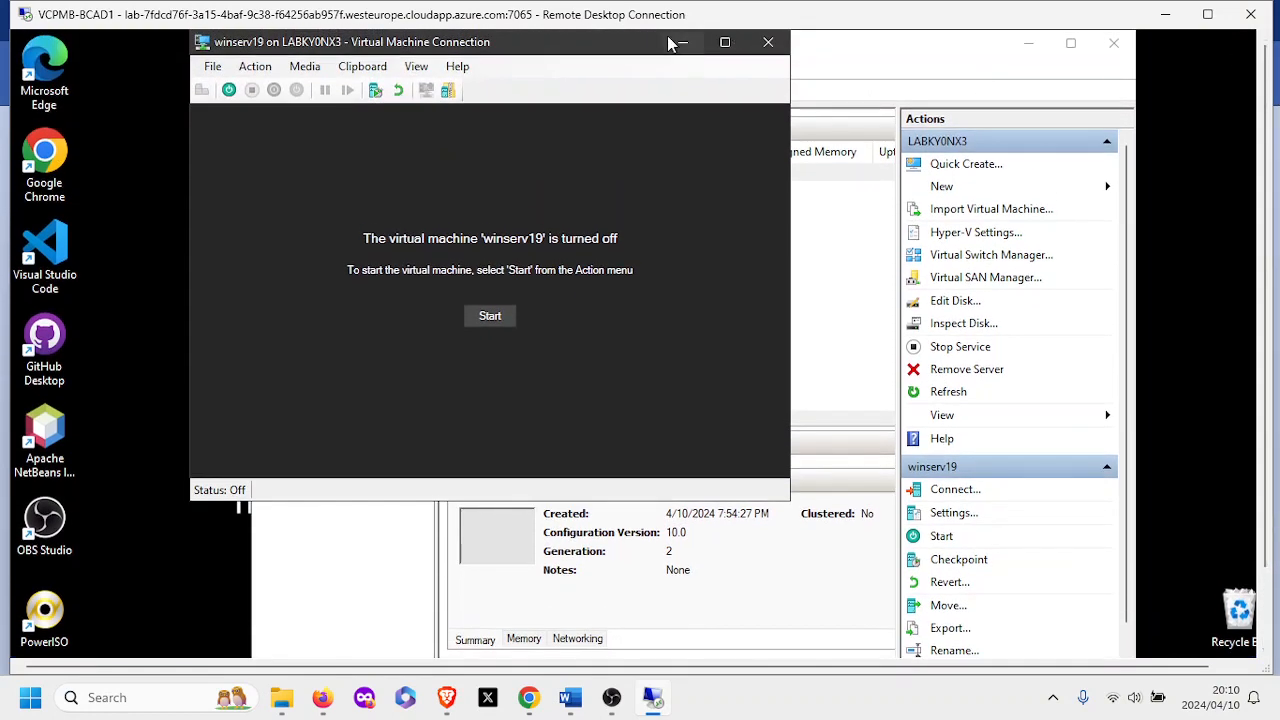
{"action": "left_click_drag", "start_coordinate": [607, 41], "coordinate": [644, 132]}
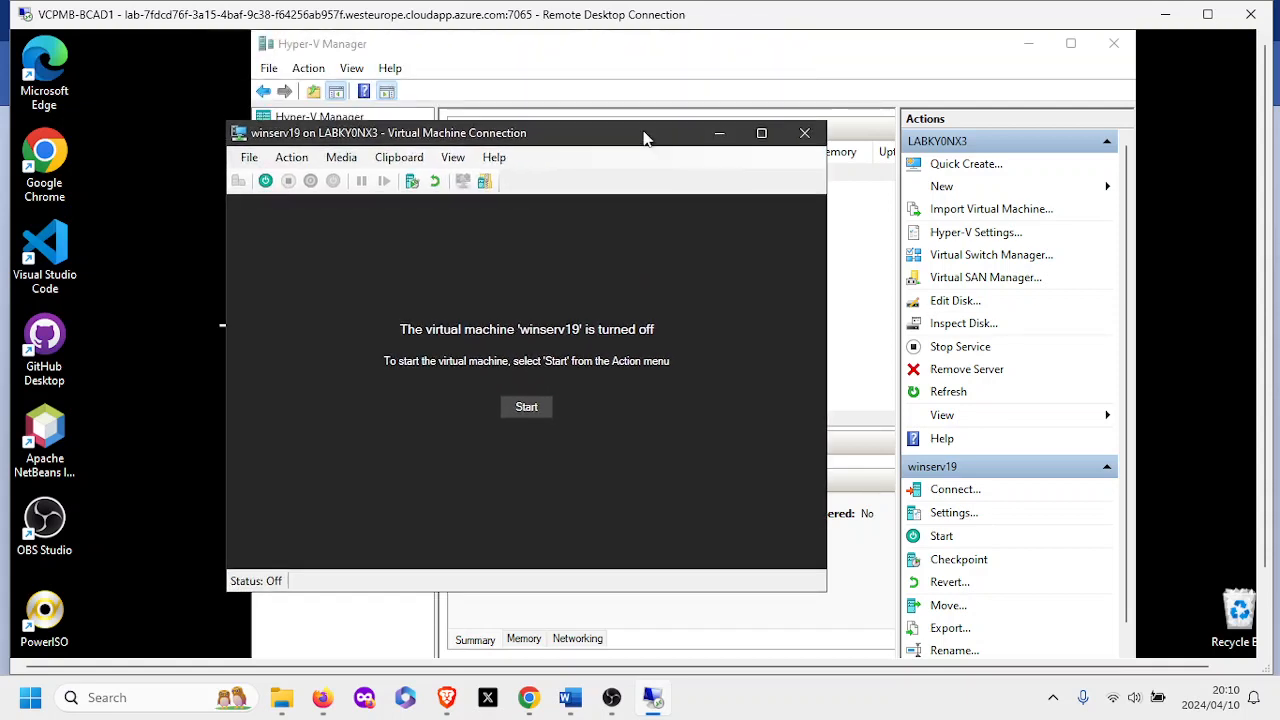
{"action": "left_click", "coordinate": [805, 137]}
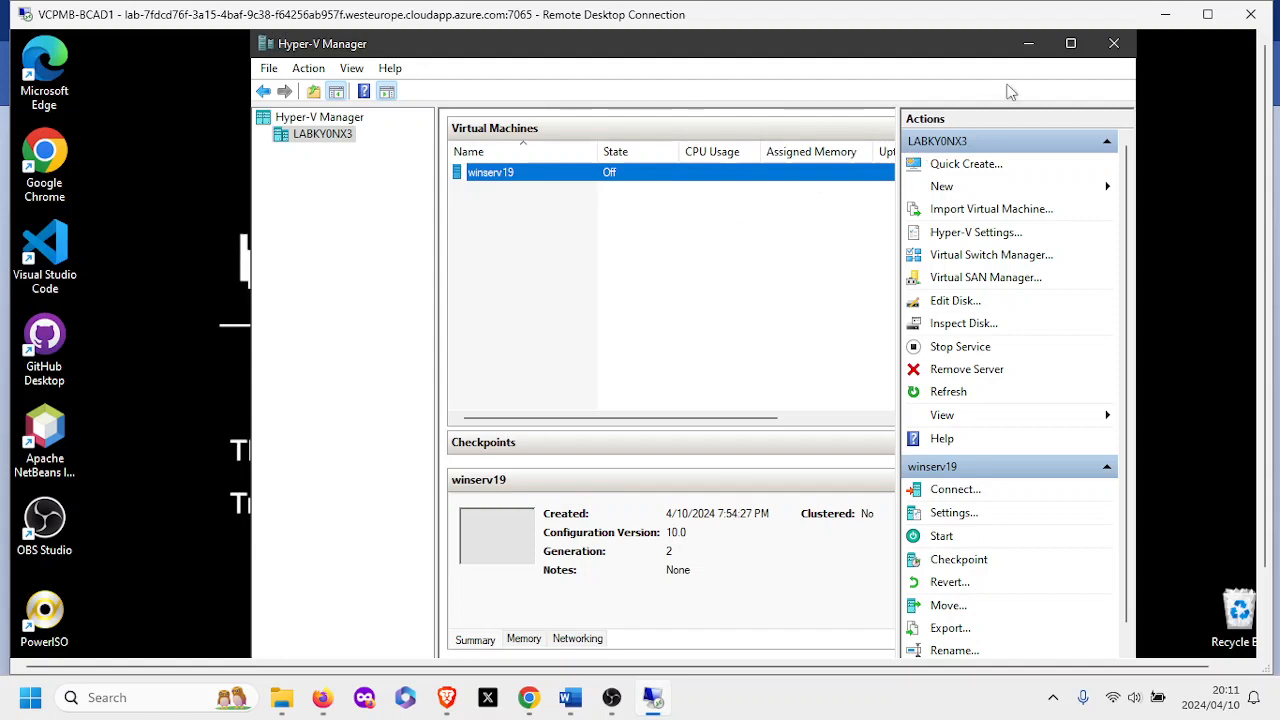
{"action": "left_click", "coordinate": [1118, 45]}
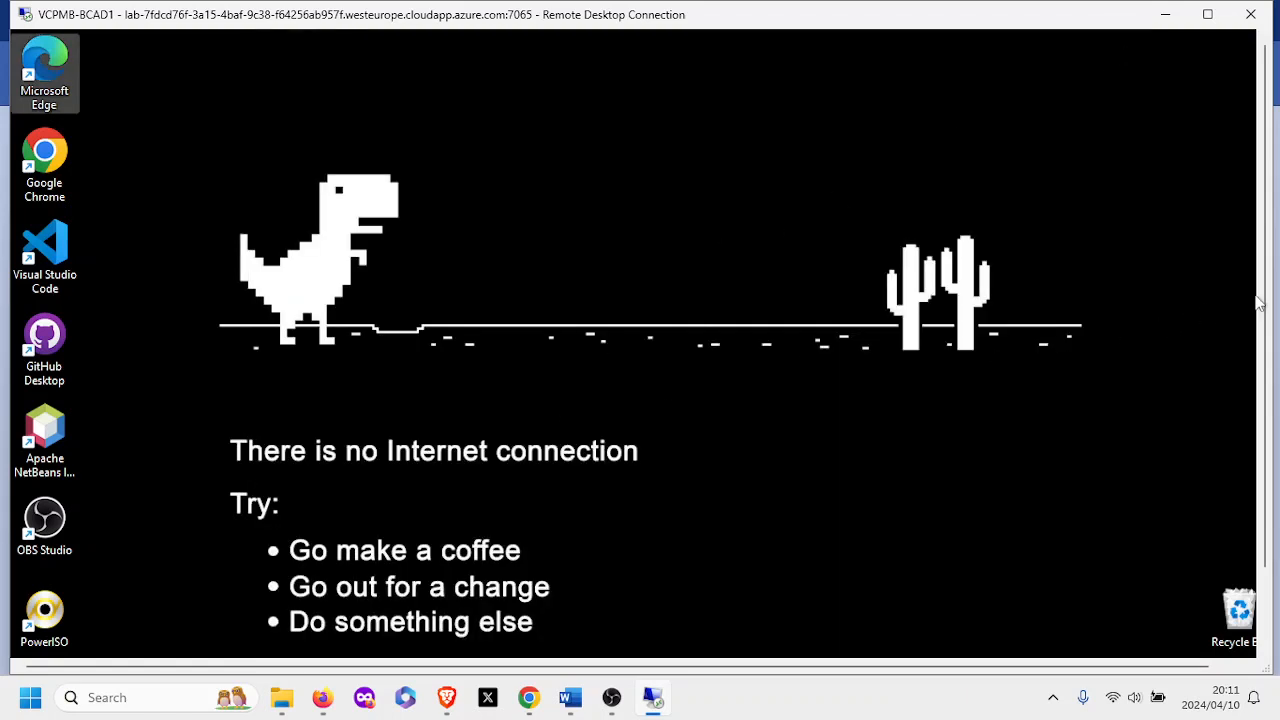
Close the Snipping Tool, Edge and Screenshots folder windows on the lab VM.
{"action": "left_click_drag", "start_coordinate": [1272, 300], "coordinate": [1266, 390]}
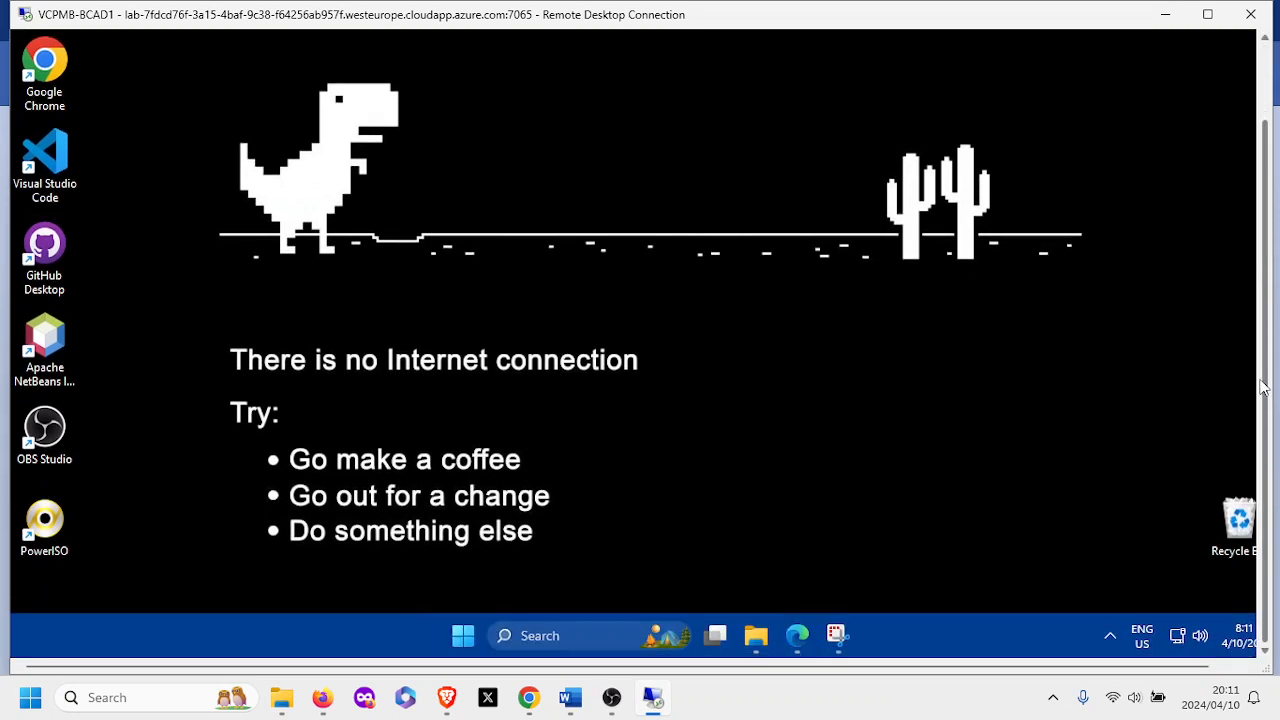
{"action": "mouse_move", "coordinate": [835, 640]}
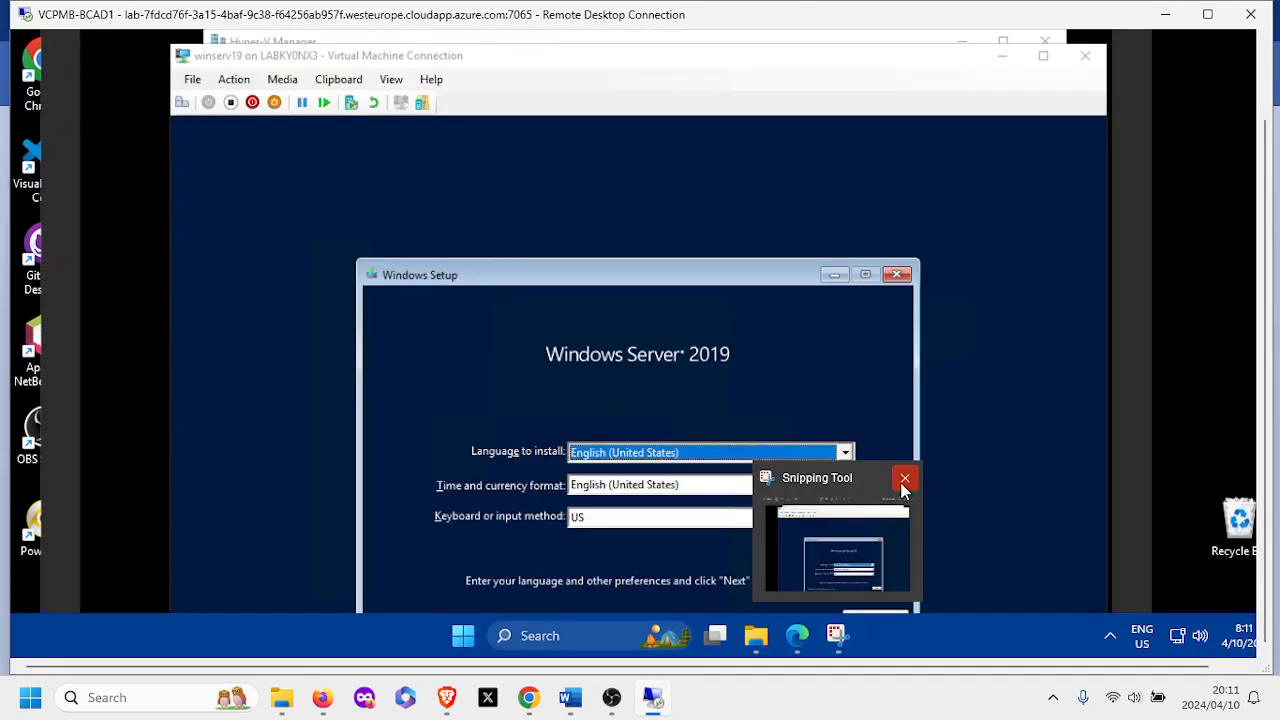
{"action": "left_click", "coordinate": [904, 480]}
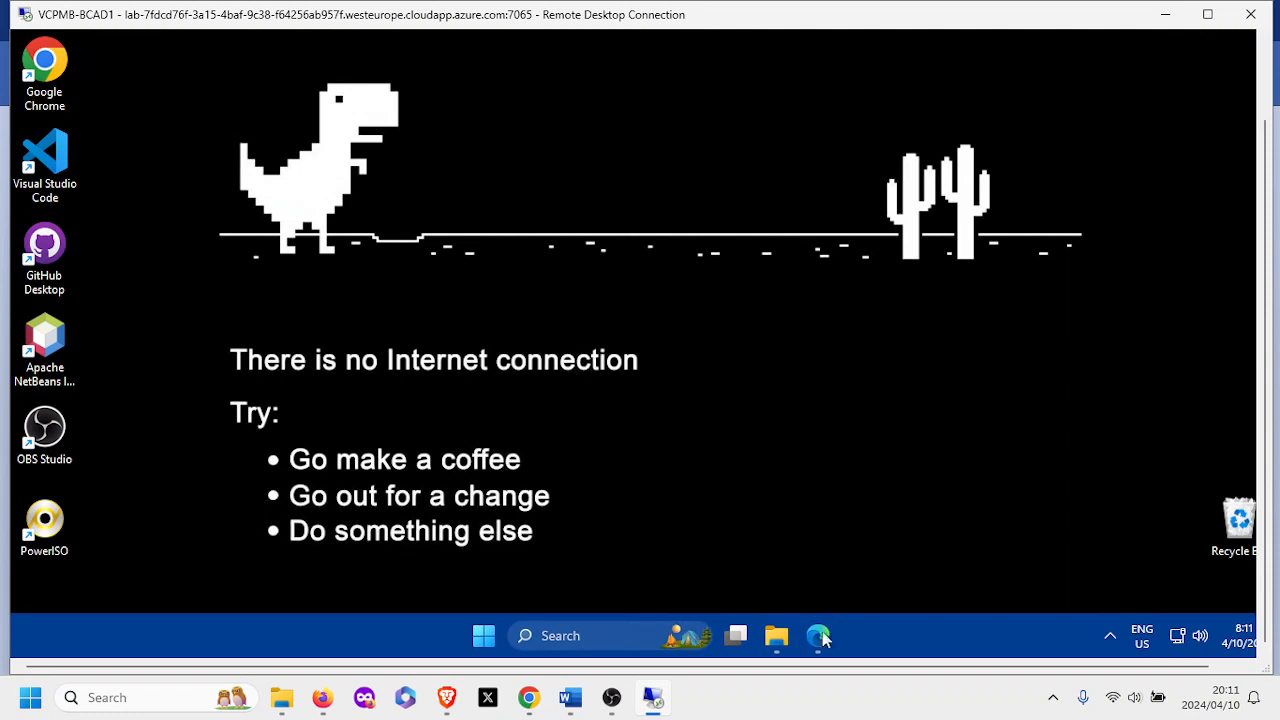
{"action": "mouse_move", "coordinate": [826, 632]}
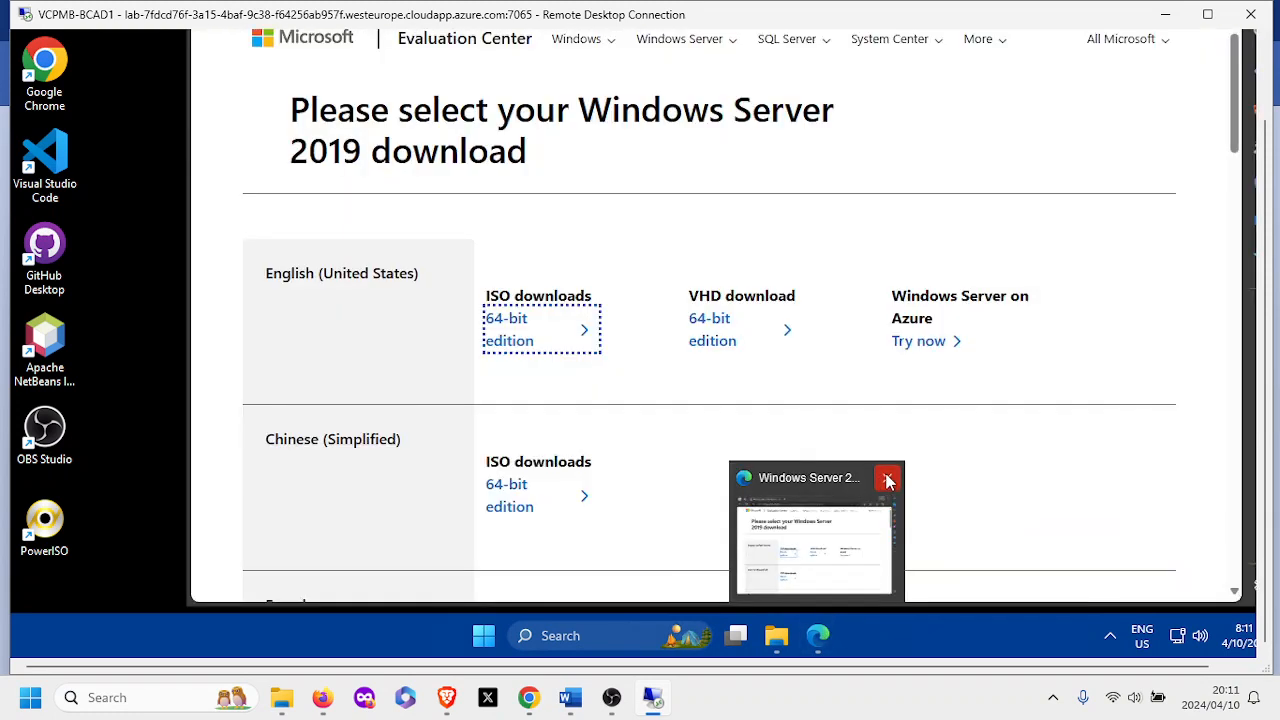
{"action": "left_click", "coordinate": [886, 479]}
{"action": "mouse_move", "coordinate": [774, 632]}
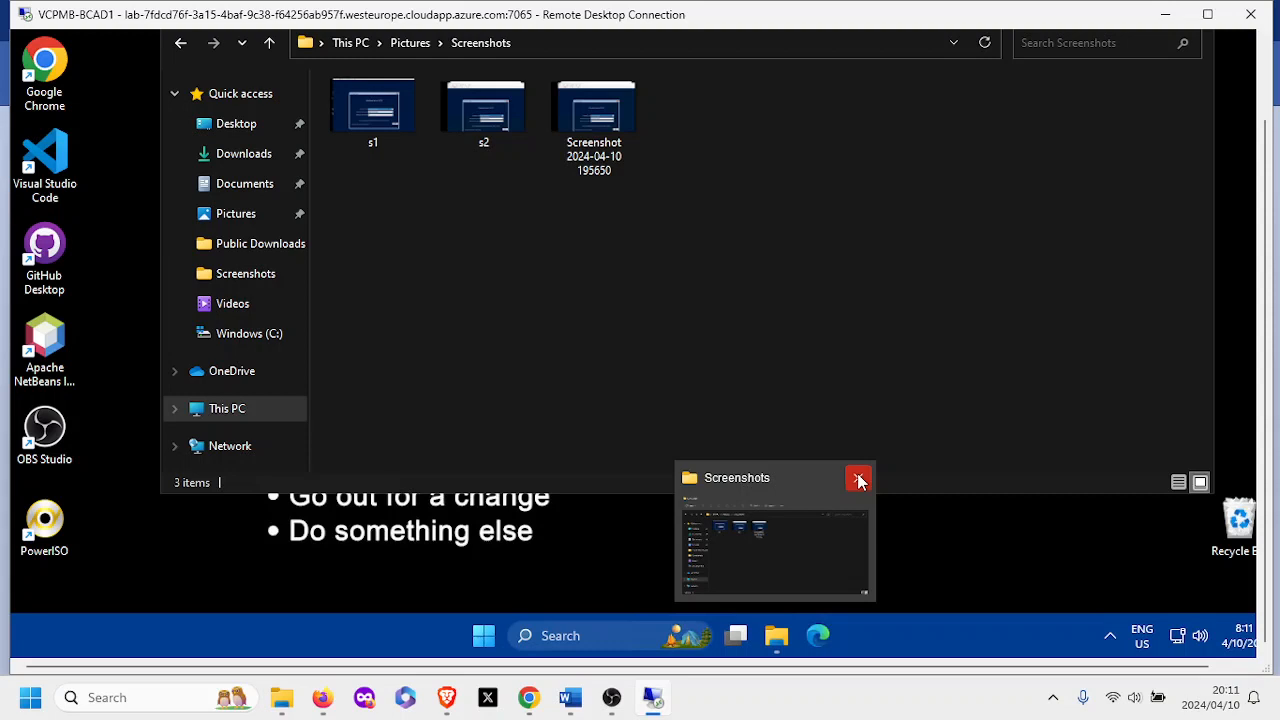
{"action": "left_click", "coordinate": [859, 480]}
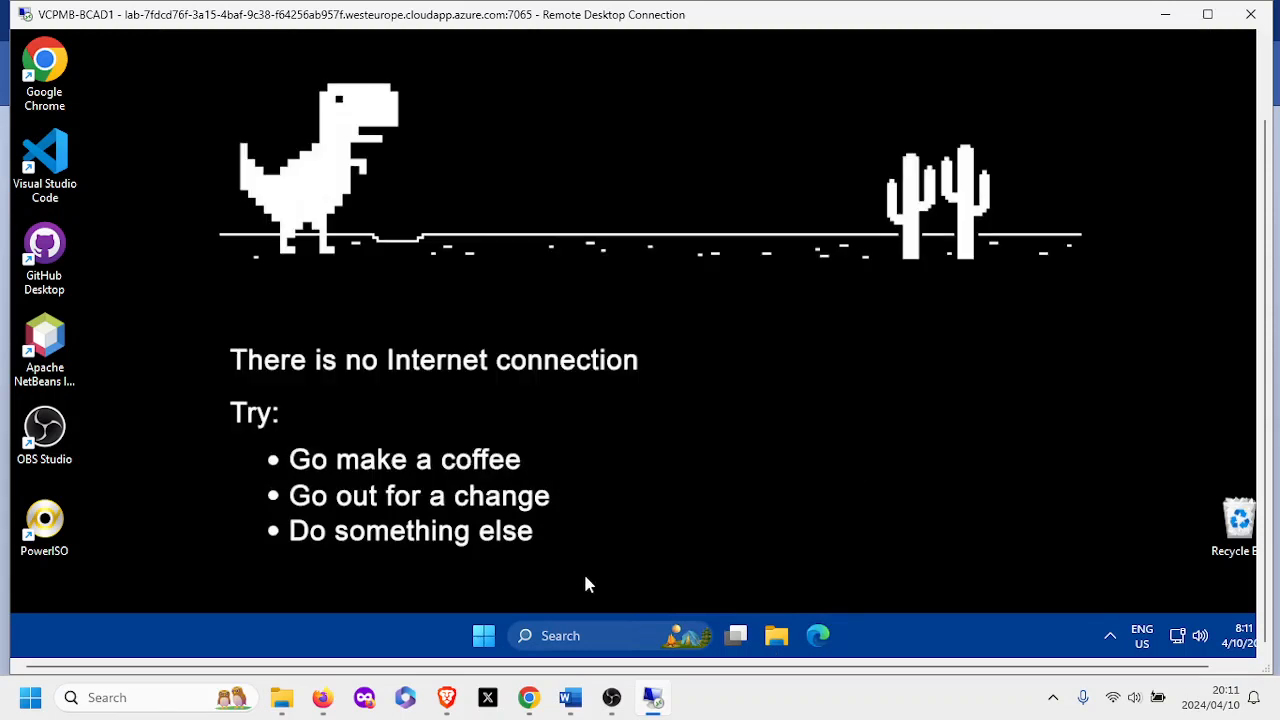
Shut down the lab VM and acknowledge the ended remote session.
{"action": "left_click", "coordinate": [486, 636]}
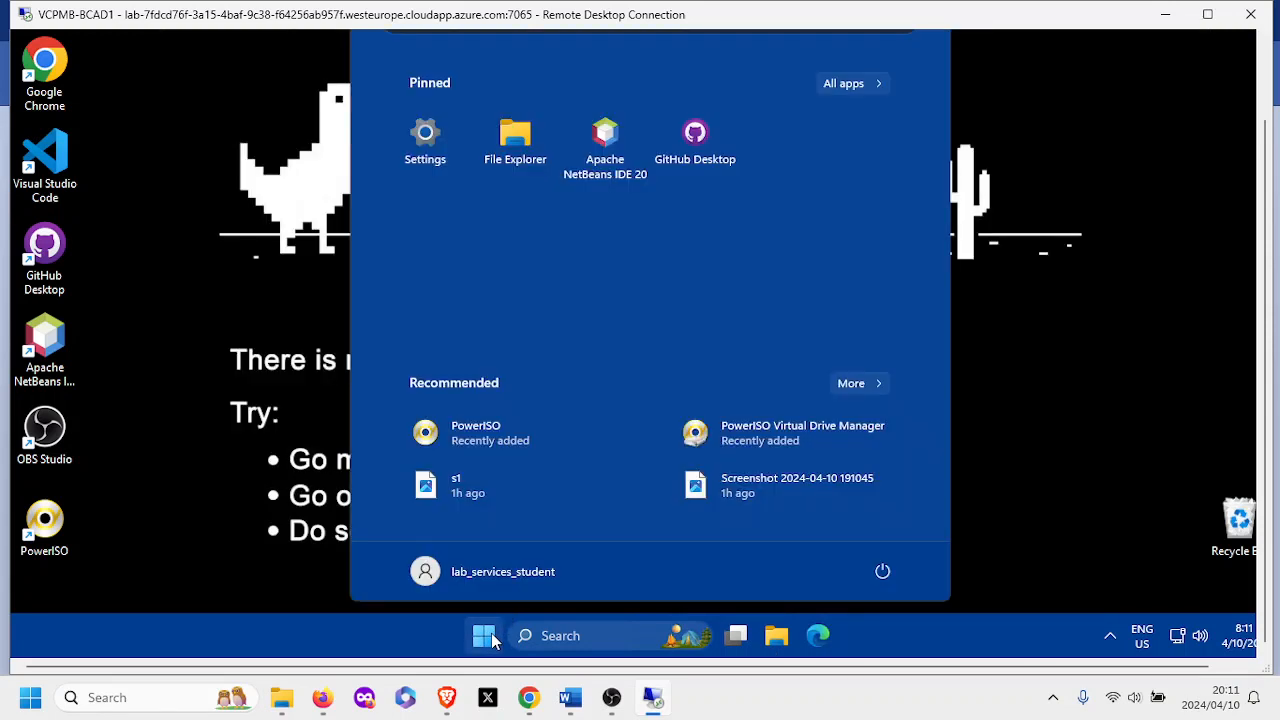
{"action": "left_click", "coordinate": [882, 571]}
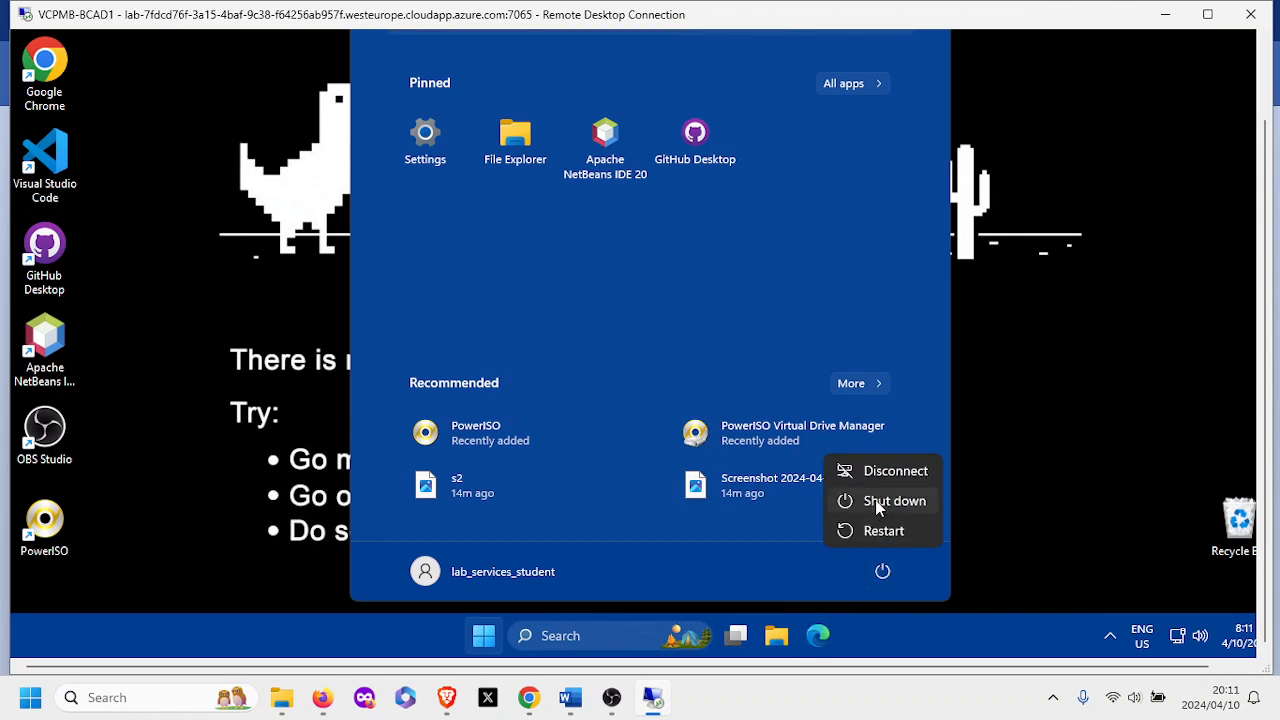
{"action": "left_click", "coordinate": [879, 508]}
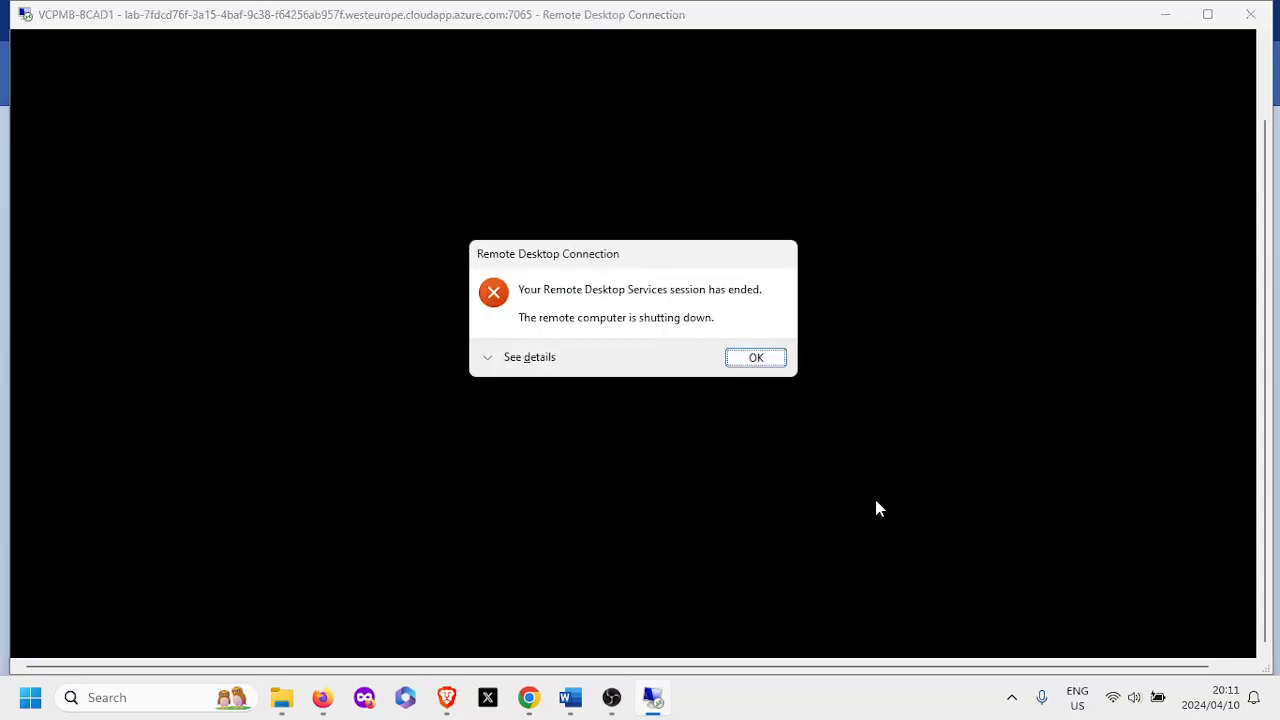
{"action": "left_click", "coordinate": [750, 358]}
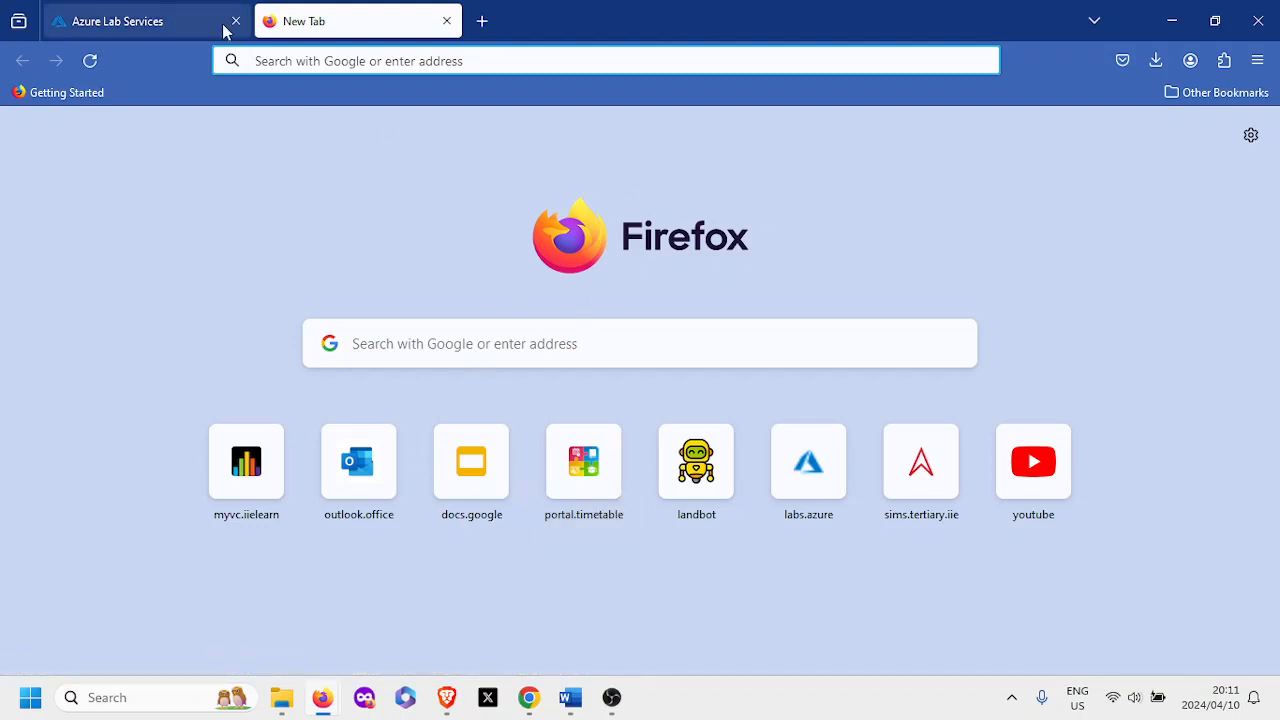
Sign back in to Azure Lab Services and stop the VCPMB-BCAD1 machine under My virtual machines.
{"action": "left_click", "coordinate": [172, 27]}
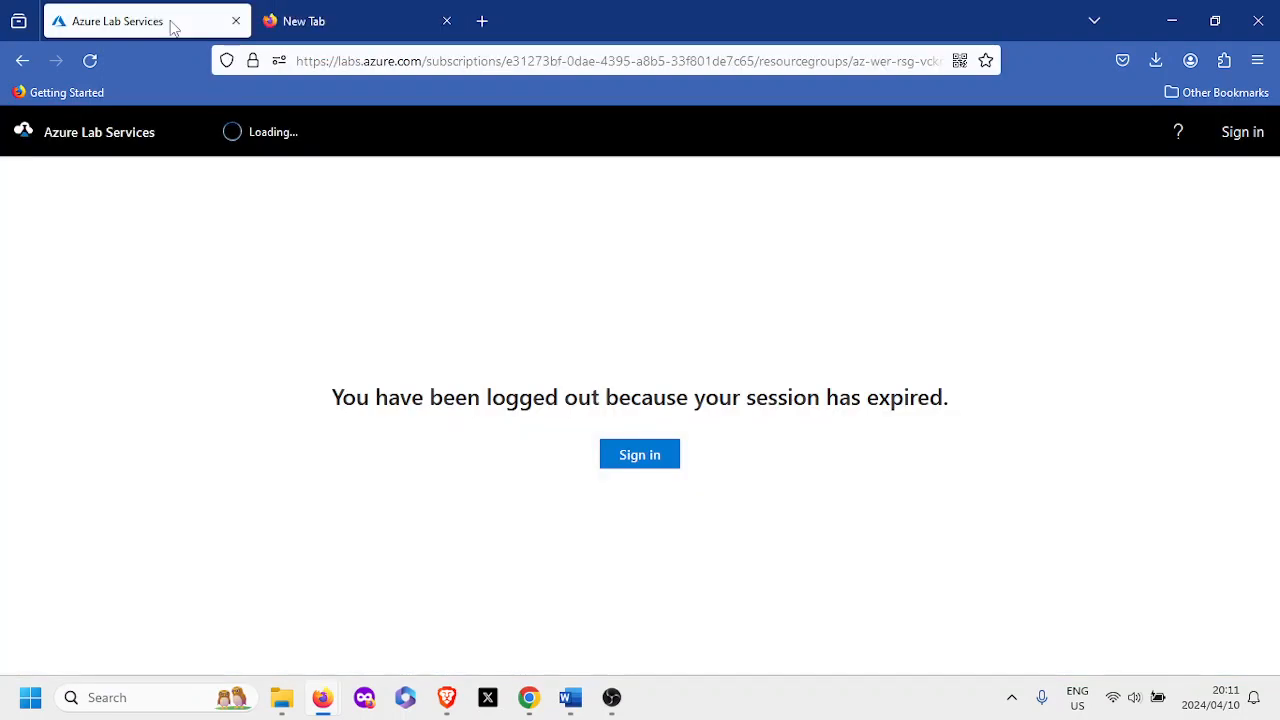
{"action": "left_click", "coordinate": [645, 457]}
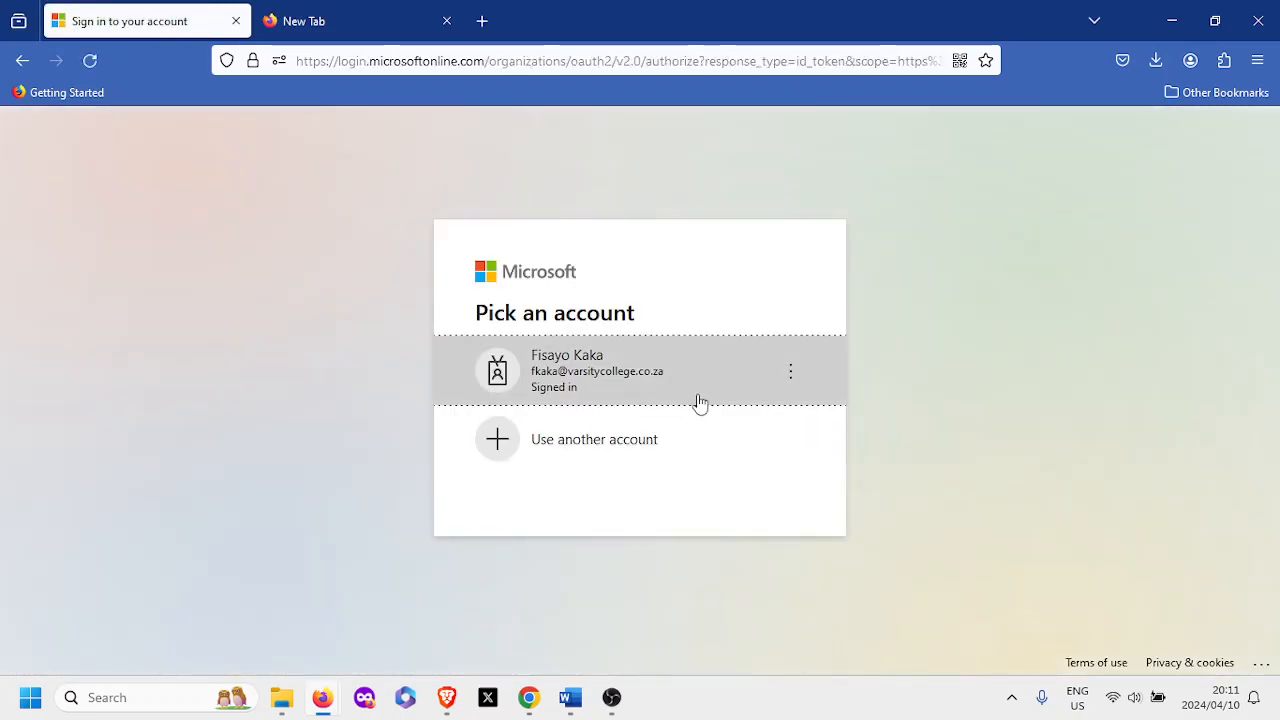
{"action": "left_click", "coordinate": [680, 394]}
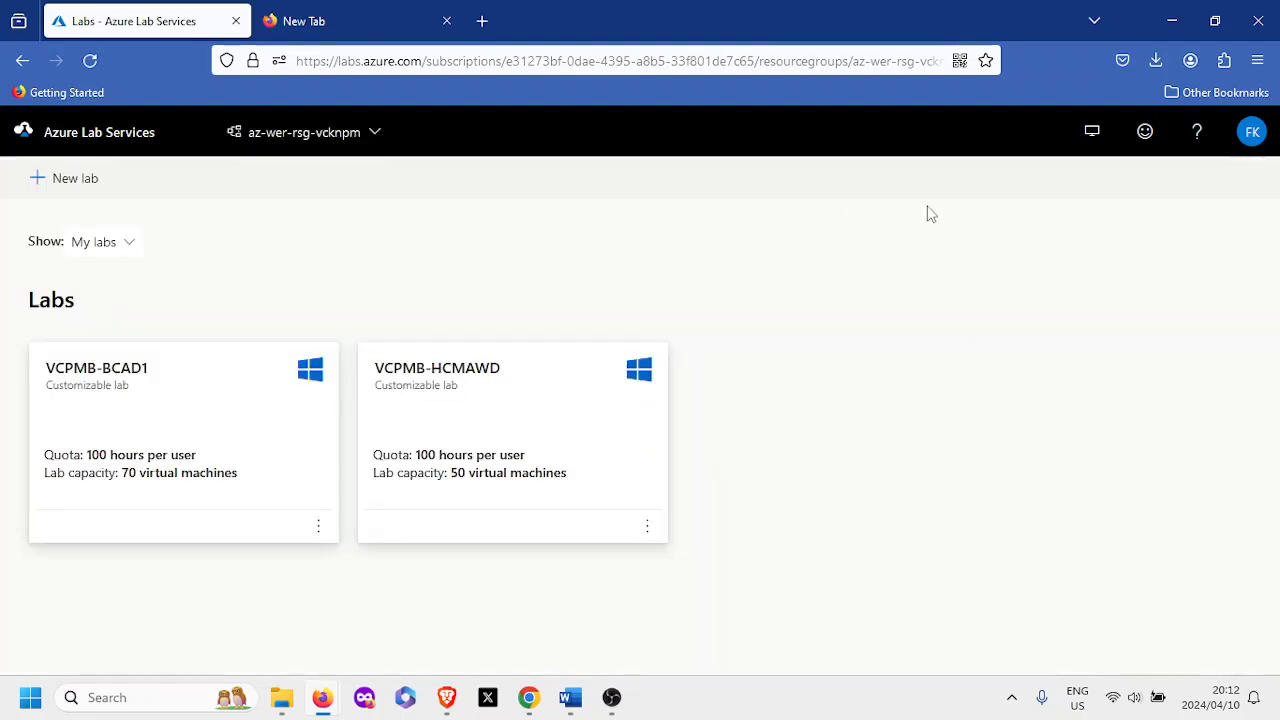
{"action": "left_click", "coordinate": [1093, 133]}
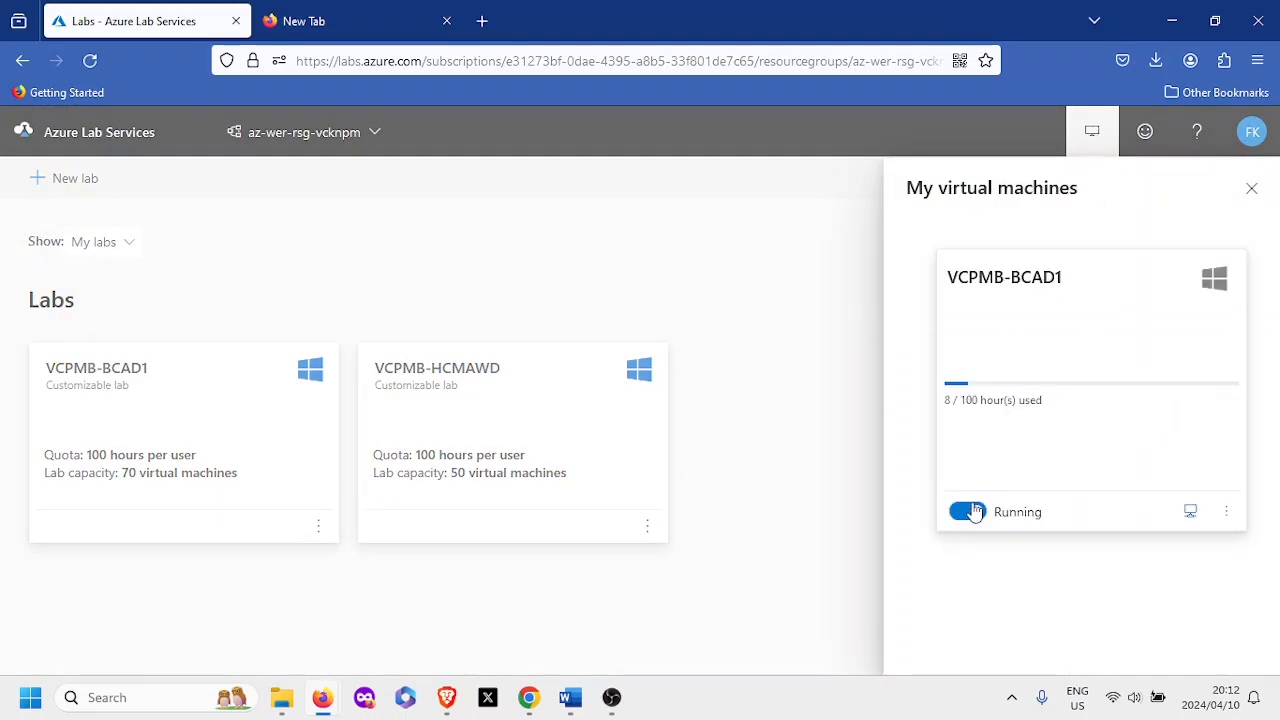
{"action": "left_click", "coordinate": [972, 514]}
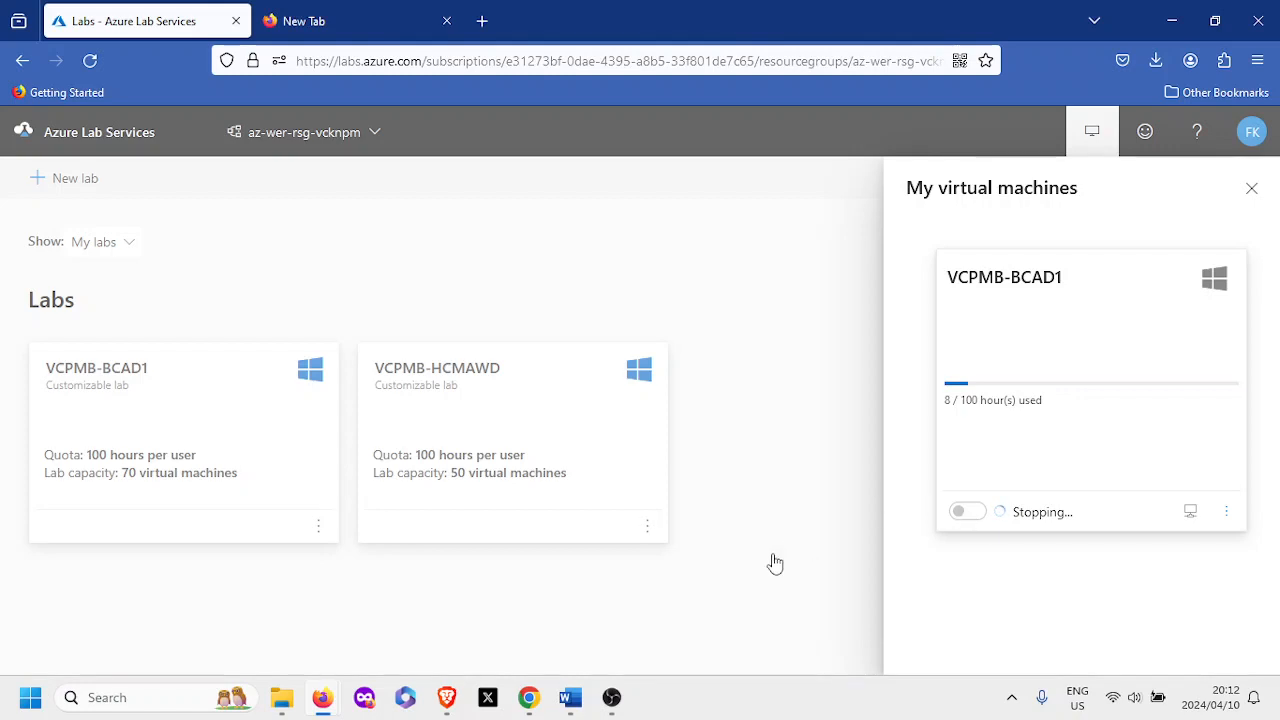
{"action": "left_click", "coordinate": [613, 699]}
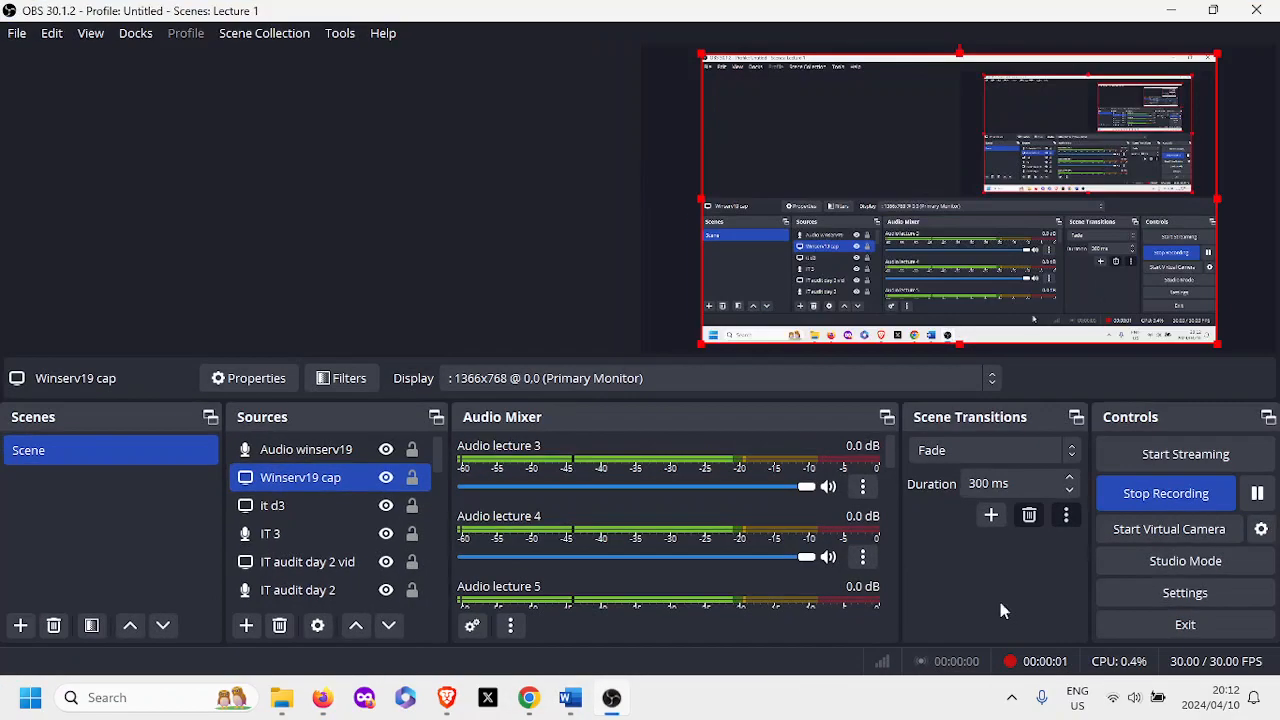